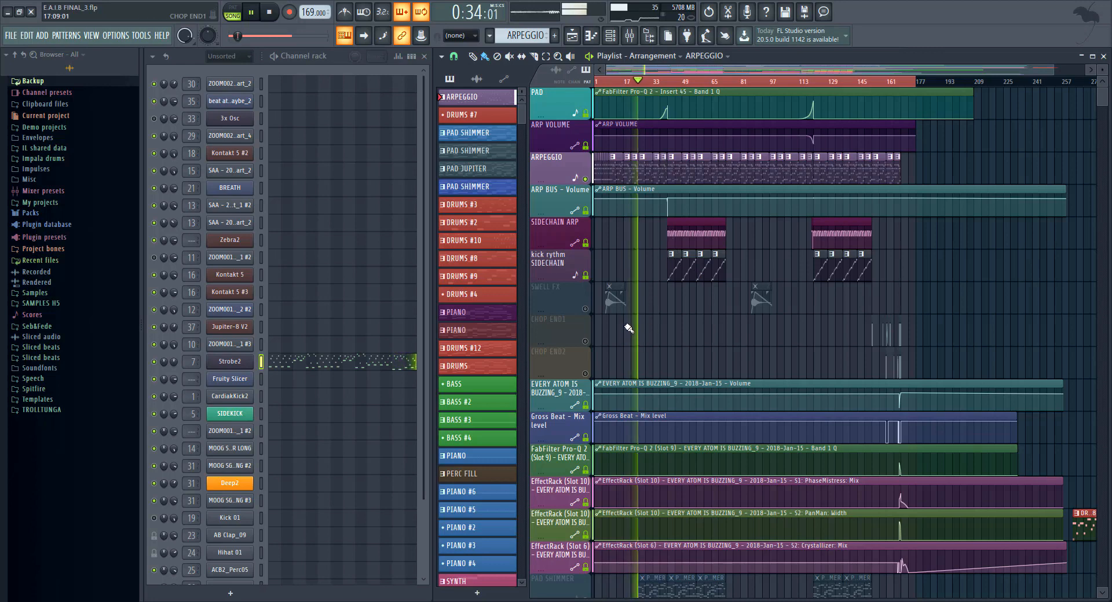
# Stop playback and open the arpeggio's Strobe2 channel to view its OnVel modulation routing.
pyautogui.press('space')
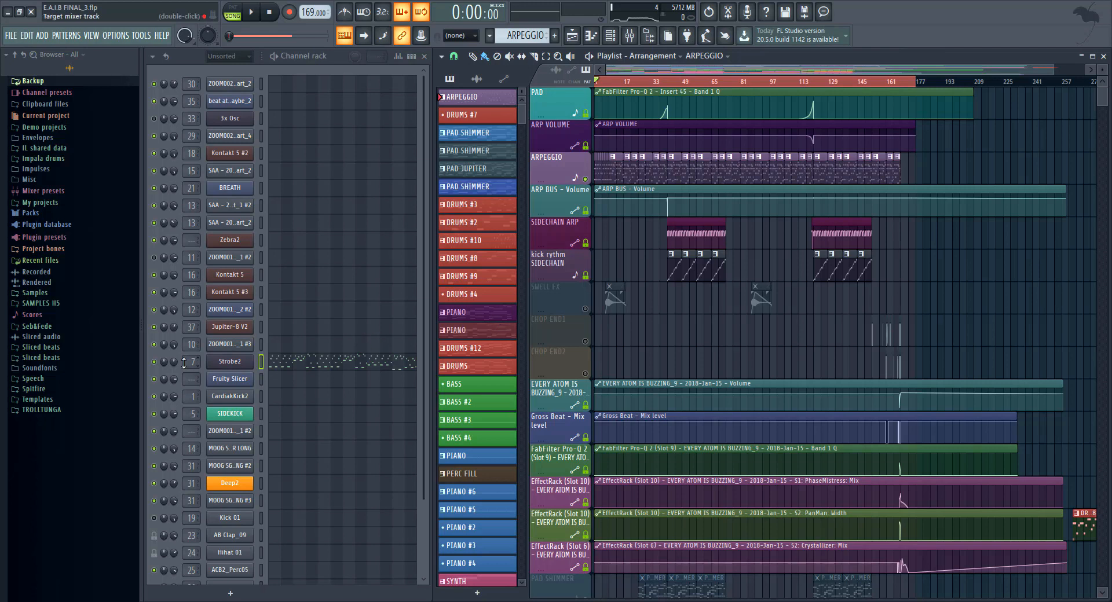
pyautogui.click(242, 365)
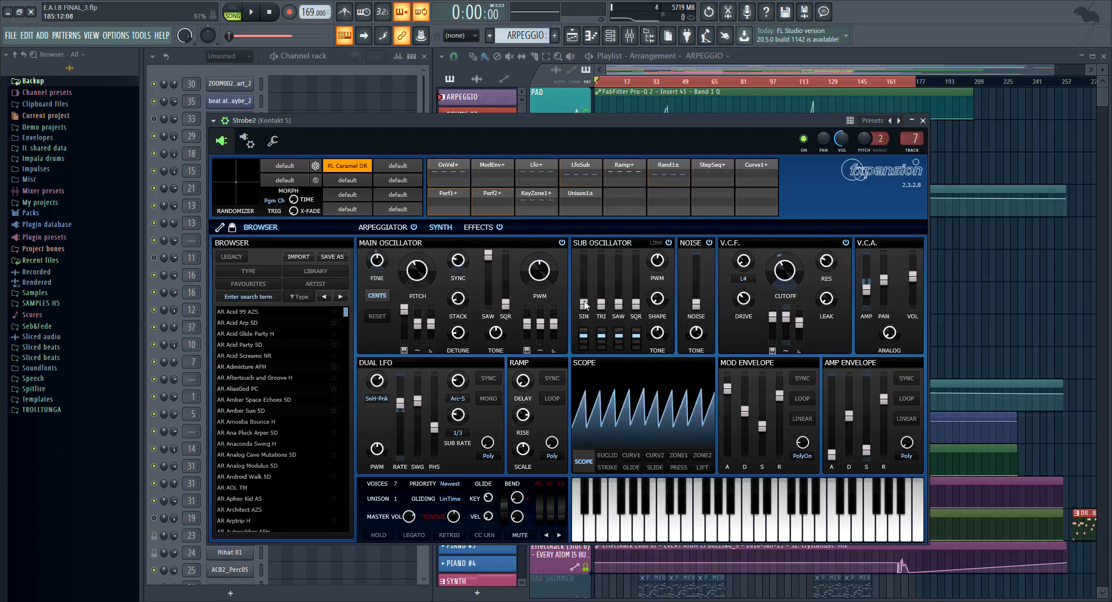
pyautogui.moveTo(376, 260)
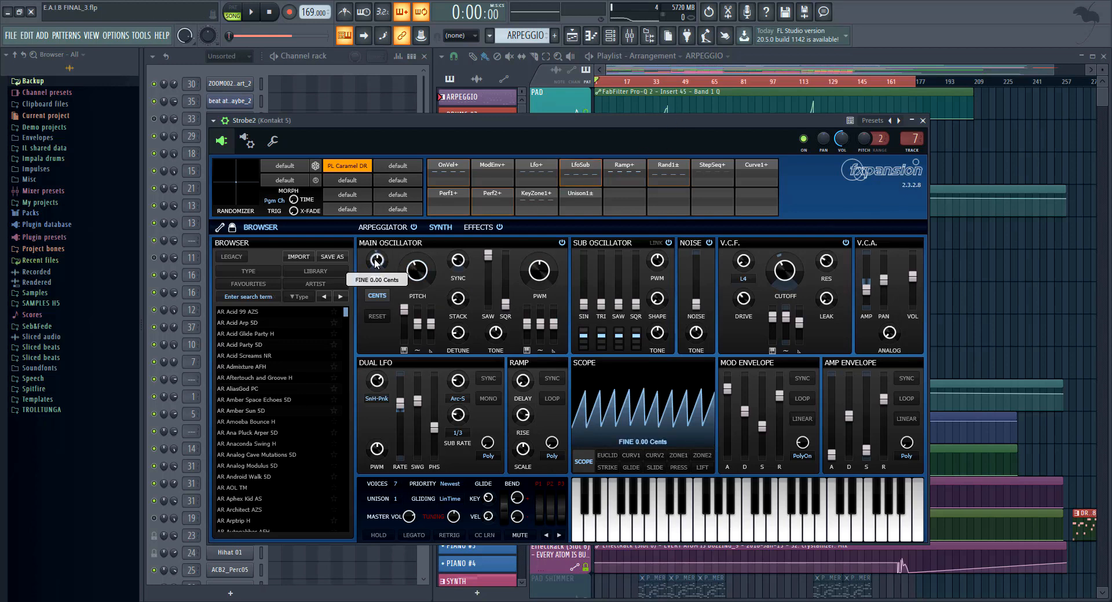
pyautogui.click(449, 184)
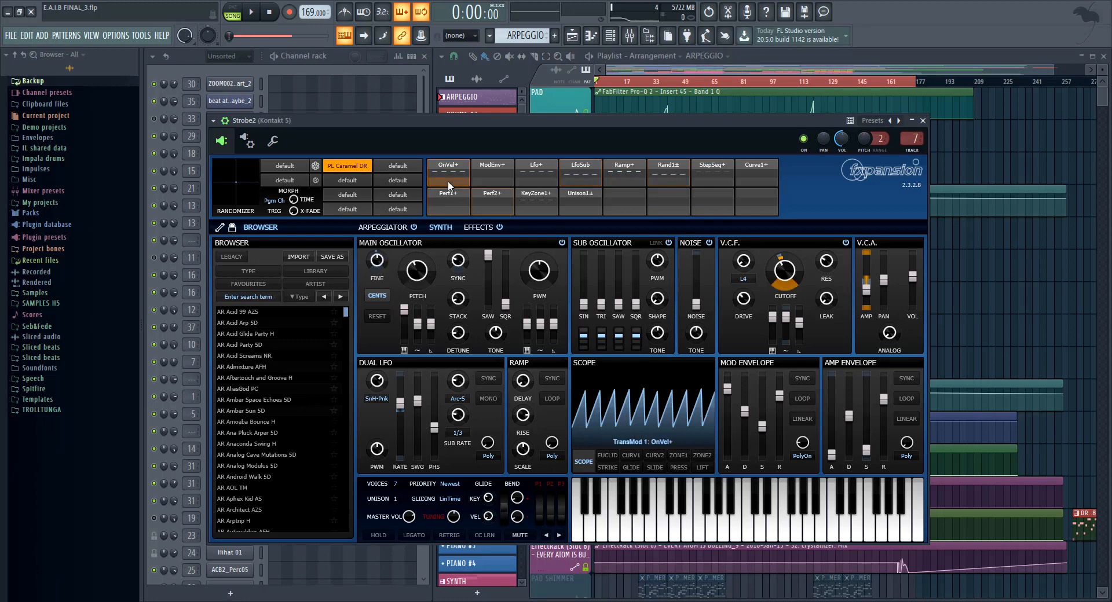
pyautogui.click(449, 185)
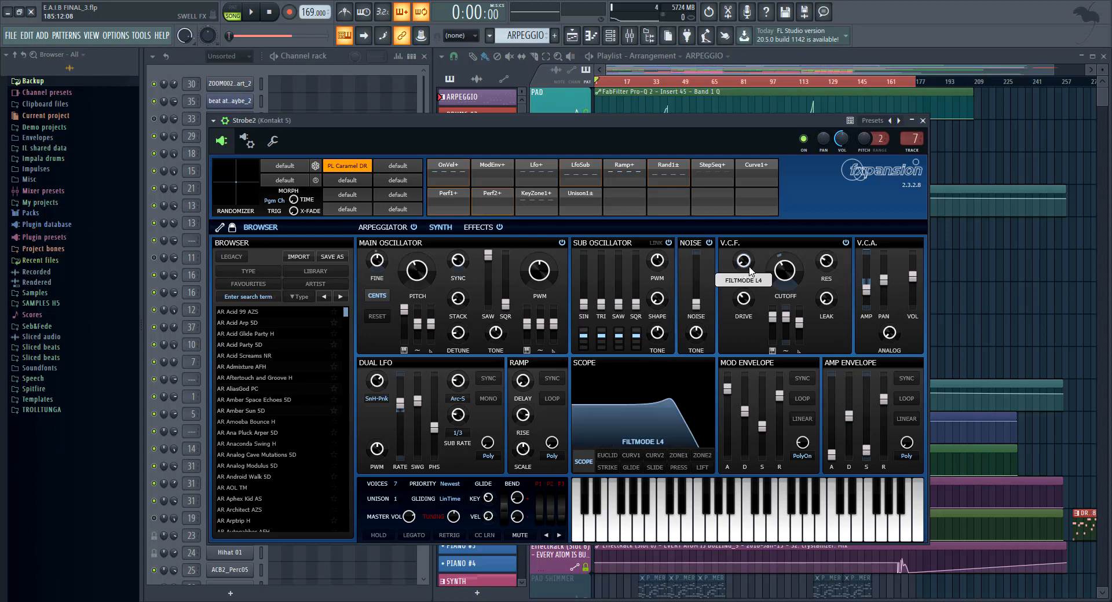
# Show the mixer and open the Fruity Balance effect on the Kontakt 5 track.
pyautogui.press('F9')
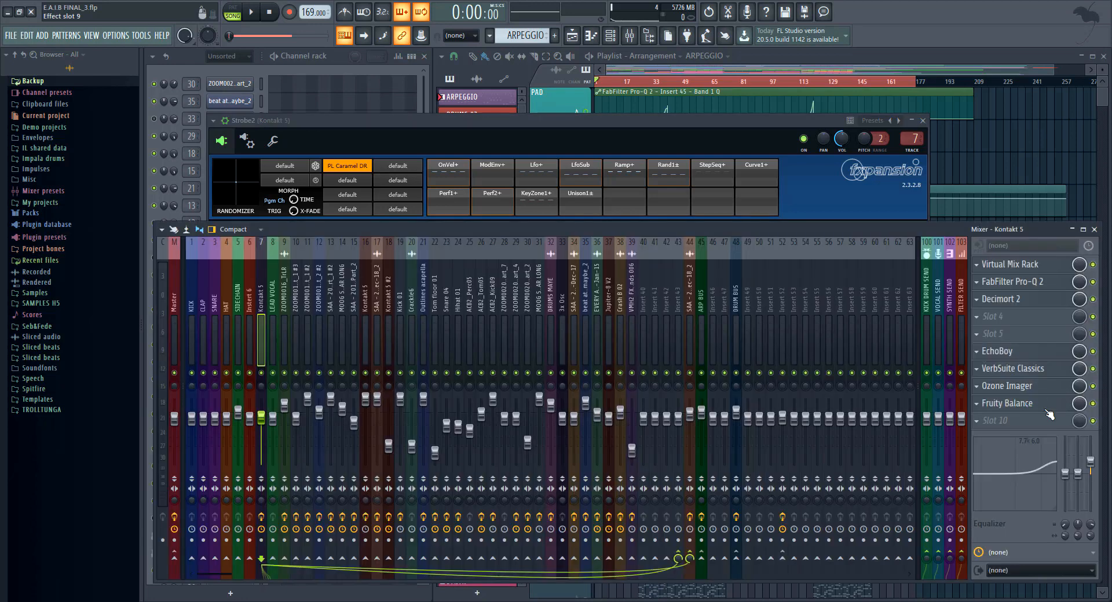
pyautogui.click(1046, 405)
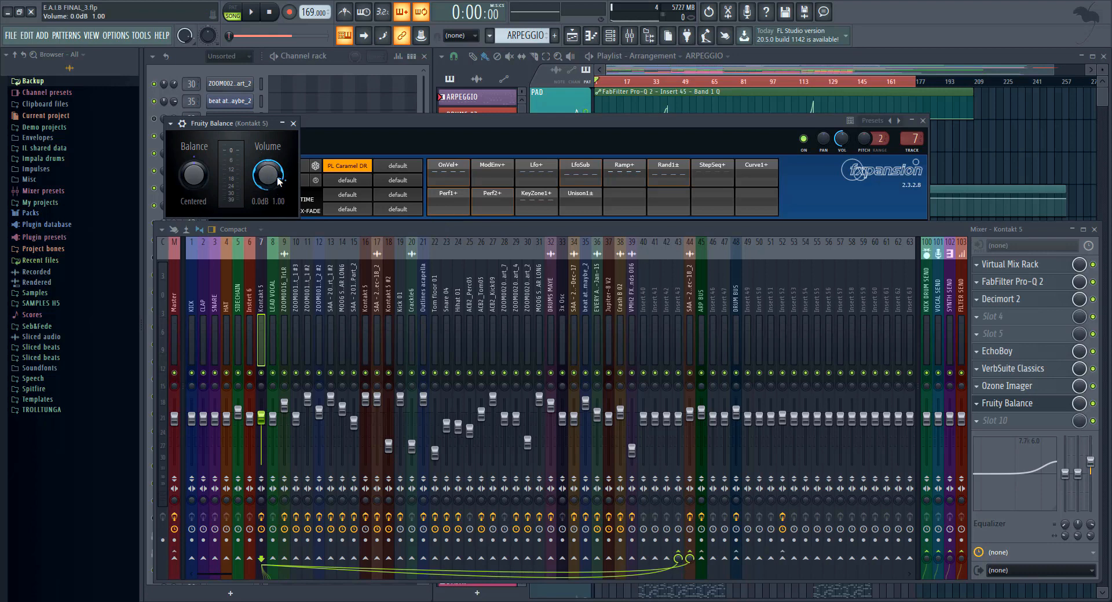
# Enlarge the playlist tracks around bar 41 and play the arrangement from just before that bar.
pyautogui.click(703, 219)
pyautogui.scroll(10, 703, 219)
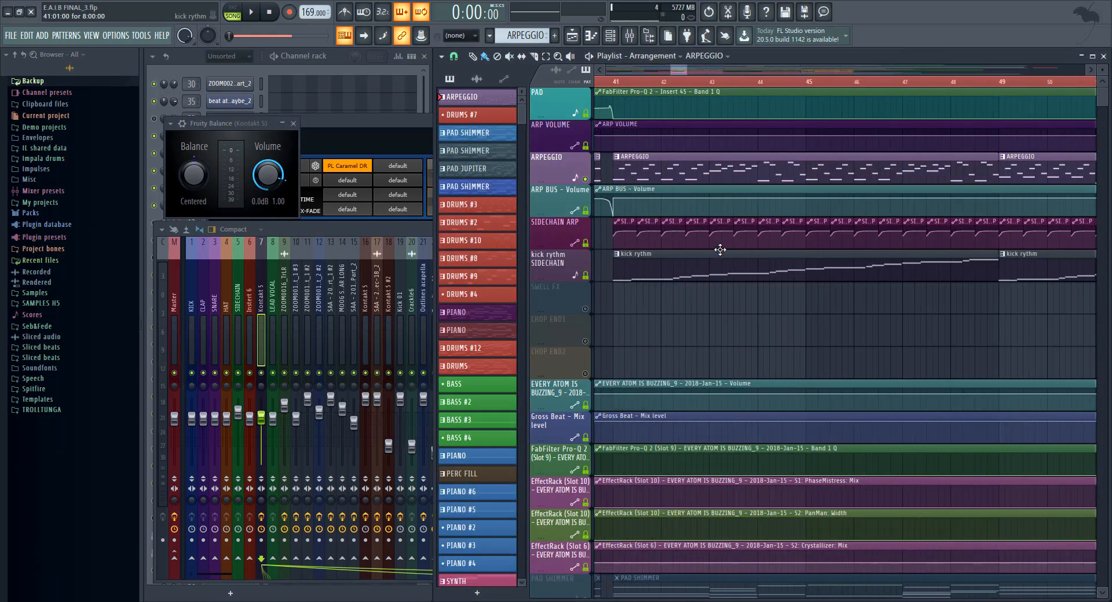
pyautogui.scroll(1, 614, 239)
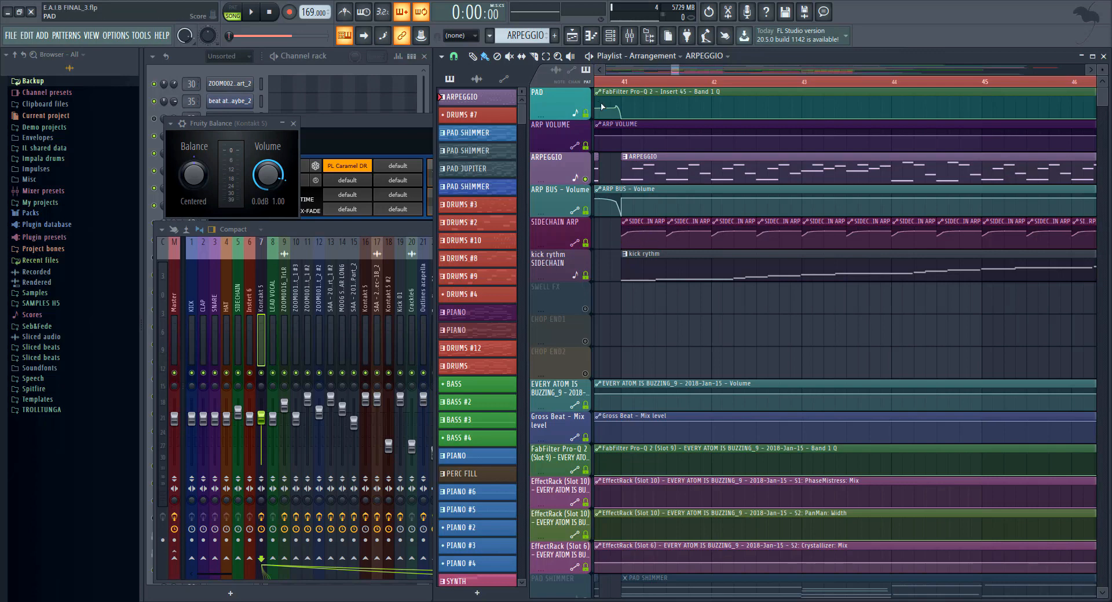
pyautogui.click(601, 83)
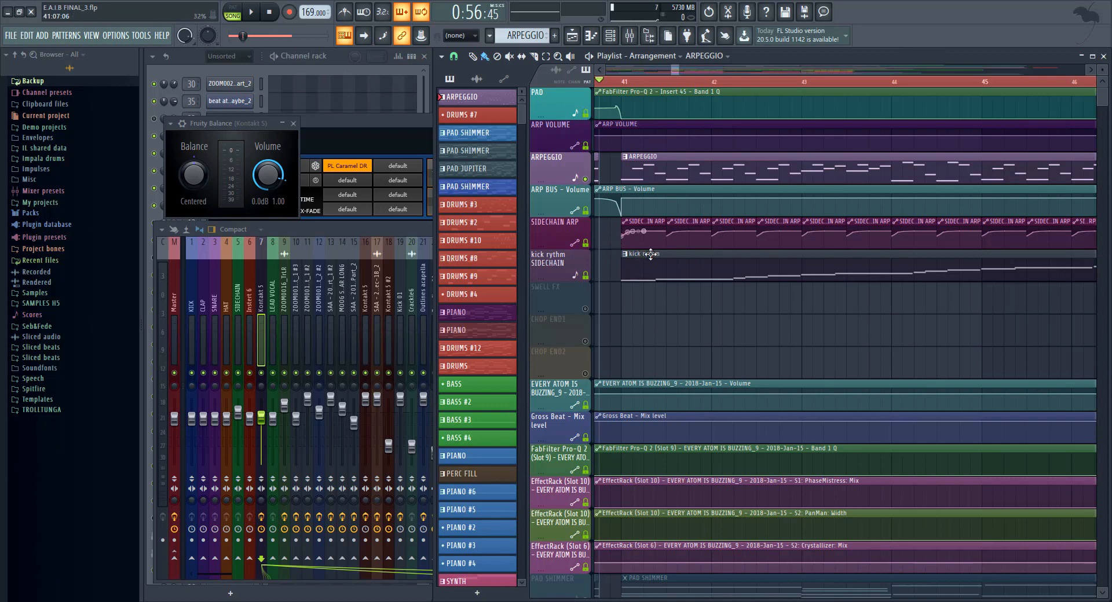
pyautogui.scroll(2, 628, 251)
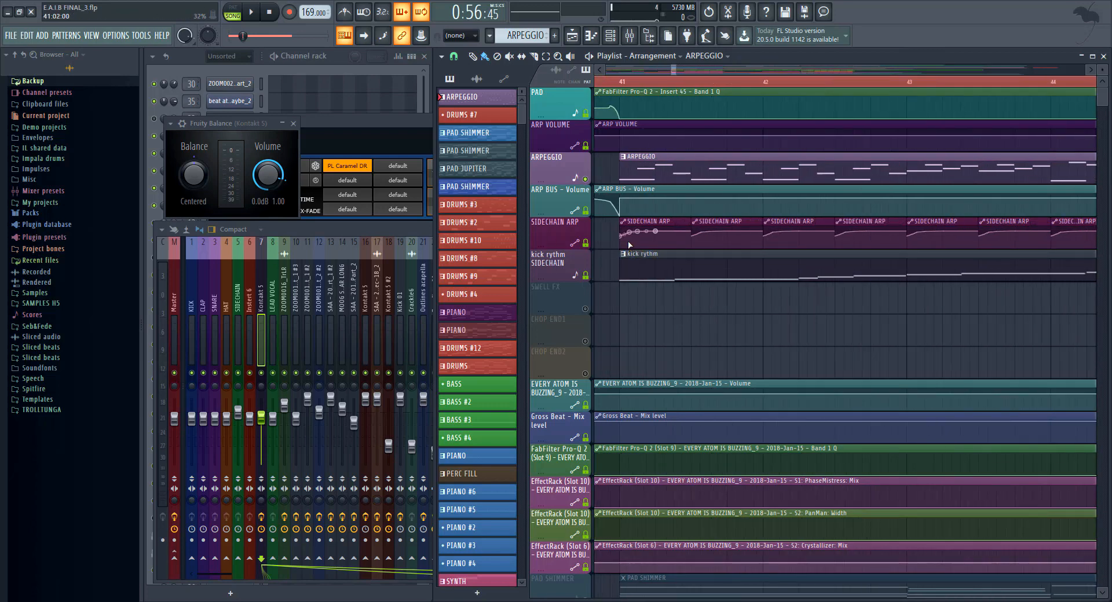
pyautogui.moveTo(1103, 70); pyautogui.dragTo(1103, 82)
pyautogui.press('space')
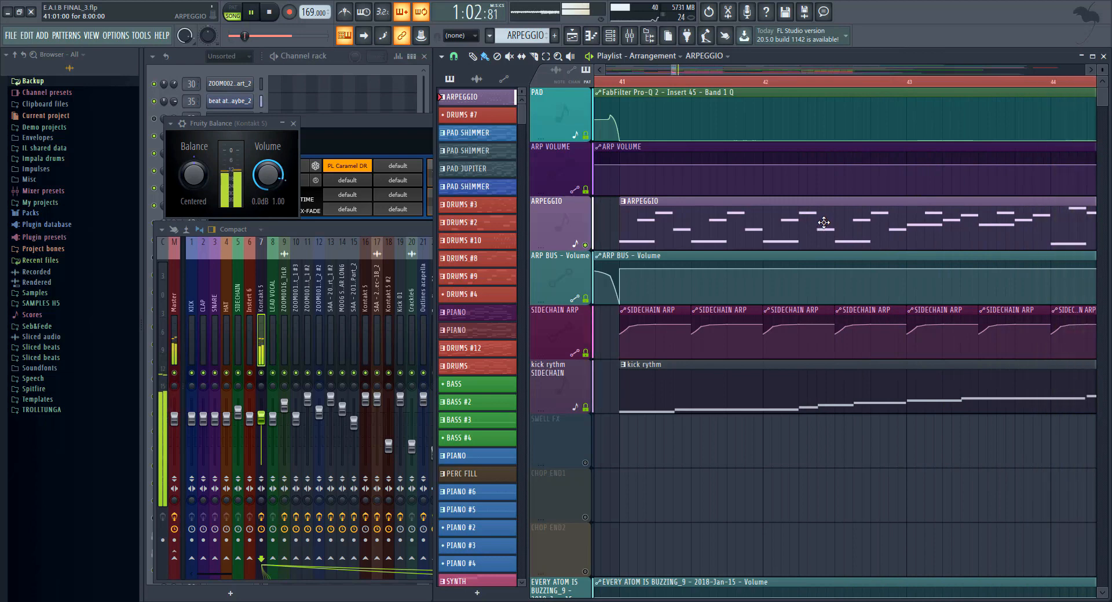
# Examine the SIDECHAIN ARP automation and kick rythm clips during playback, and stop the song.
pyautogui.scroll(-8, 824, 222)
pyautogui.scroll(-3, 822, 243)
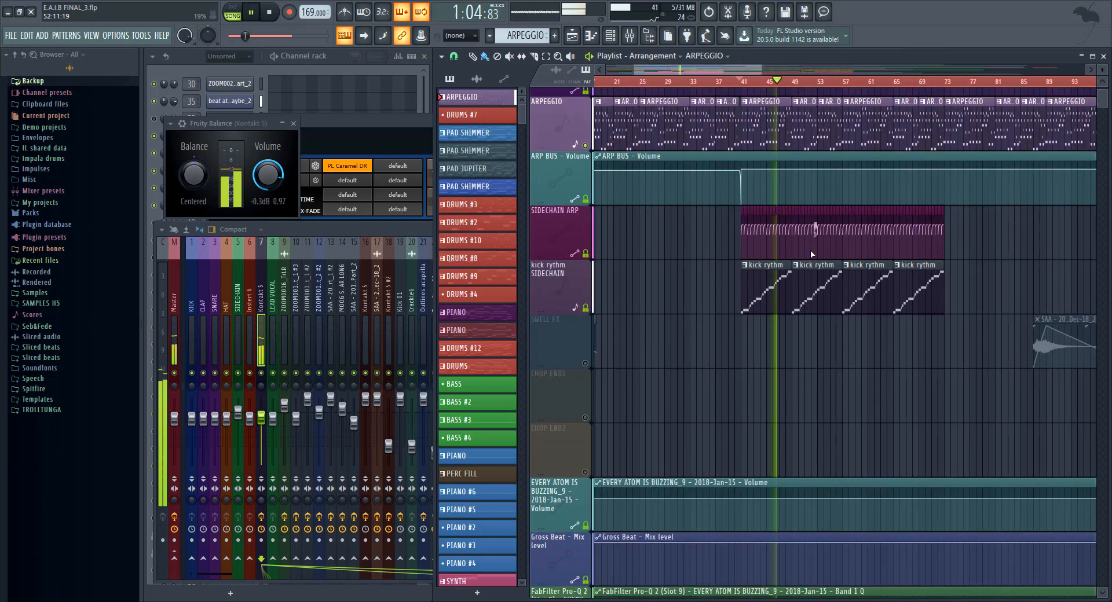
pyautogui.scroll(5, 813, 255)
pyautogui.scroll(2, 811, 255)
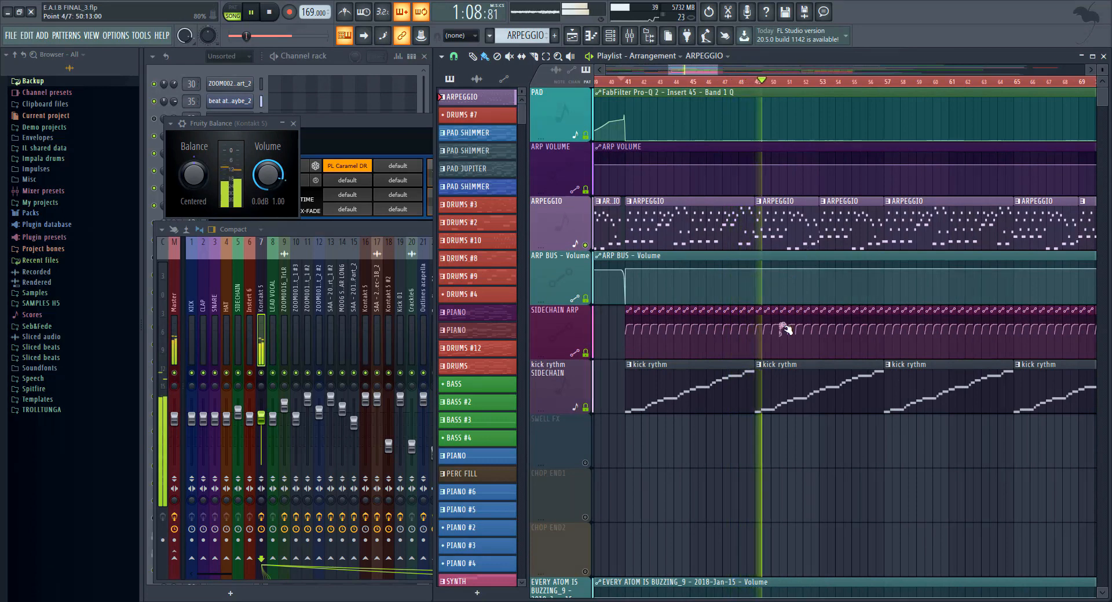
pyautogui.scroll(6, 786, 329)
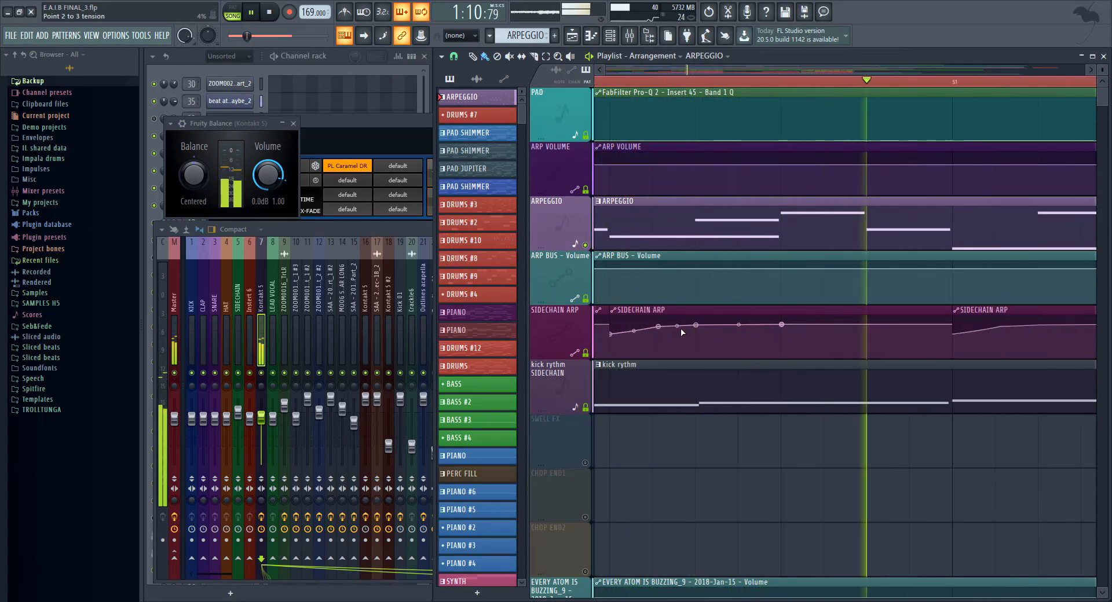
pyautogui.scroll(-8, 724, 325)
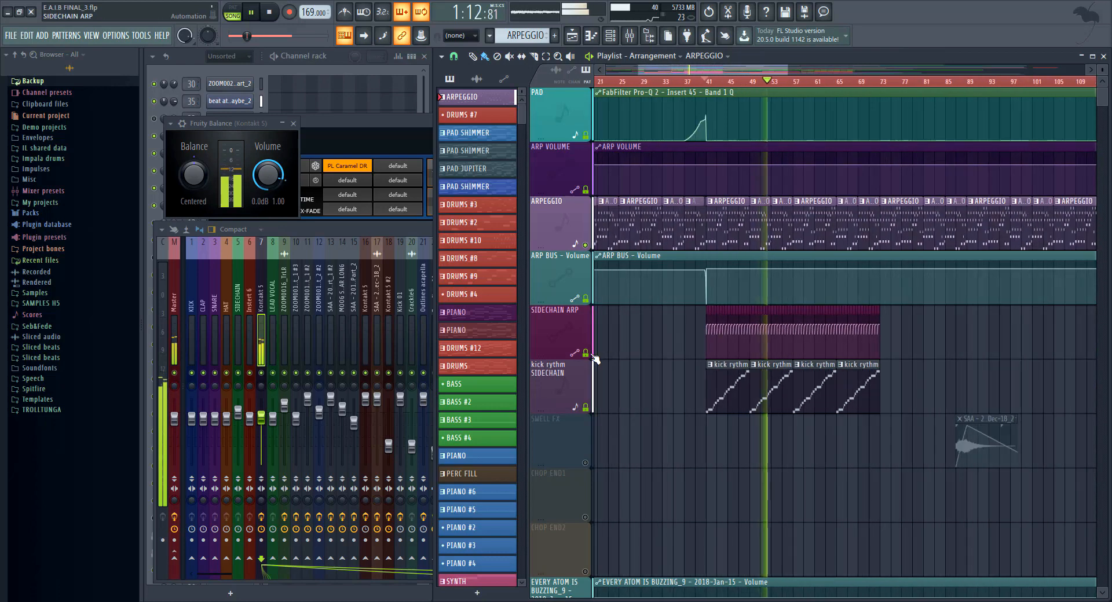
pyautogui.press('space')
# Return to the playlist and solo the SWELL FX track.
pyautogui.click(593, 355)
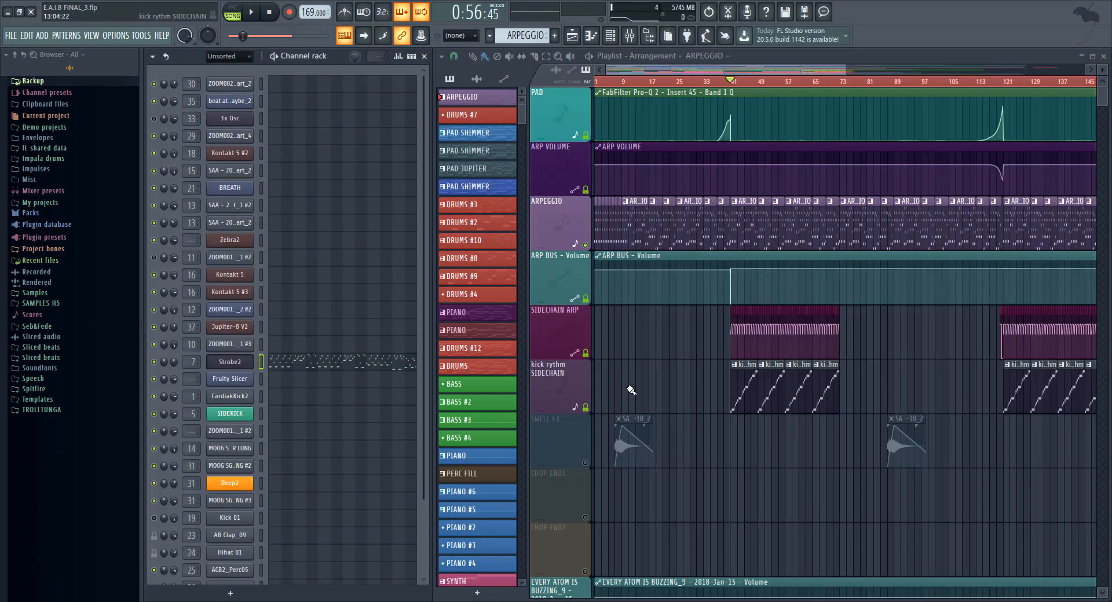
pyautogui.scroll(-4, 608, 321)
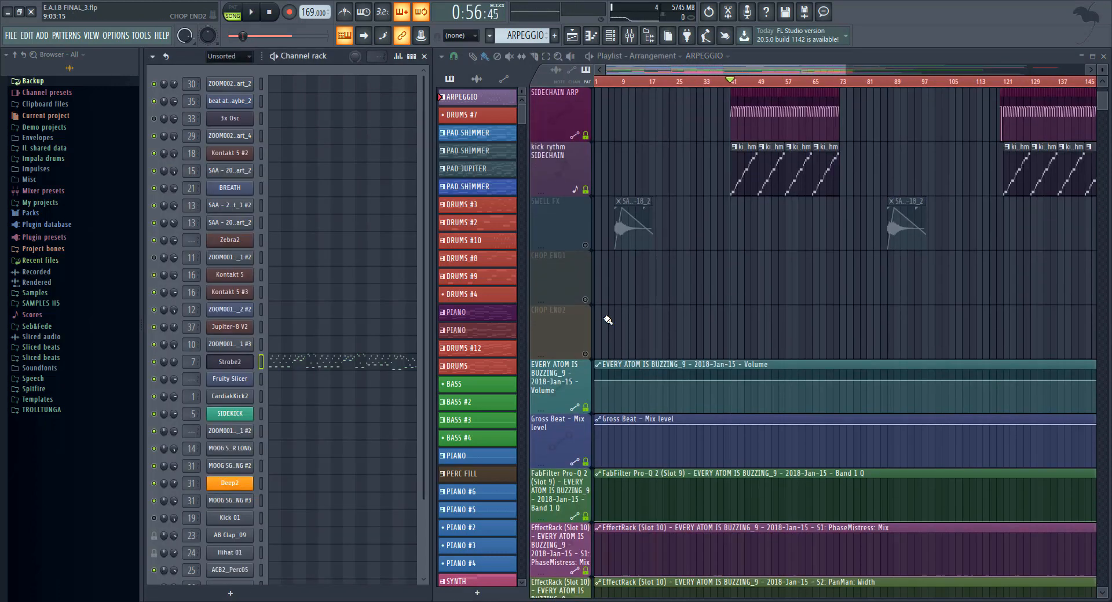
pyautogui.scroll(3, 581, 247)
pyautogui.scroll(1, 614, 256)
pyautogui.click(586, 260)
pyautogui.scroll(2, 631, 249)
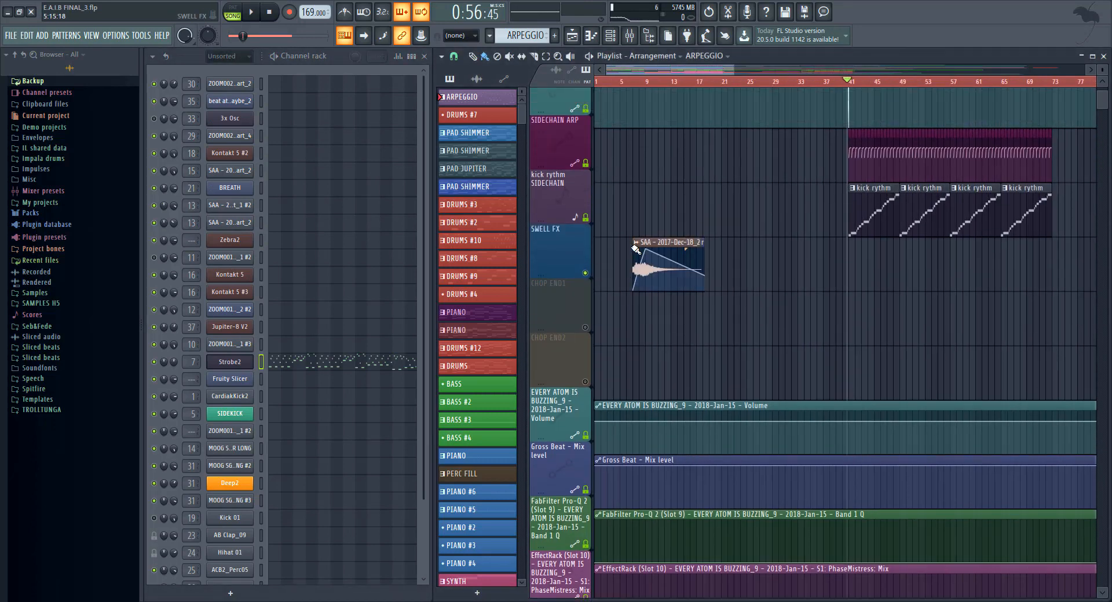
# Play the soloed SWELL FX clip from bar 7 and stop playback.
pyautogui.scroll(3, 635, 249)
pyautogui.click(633, 82)
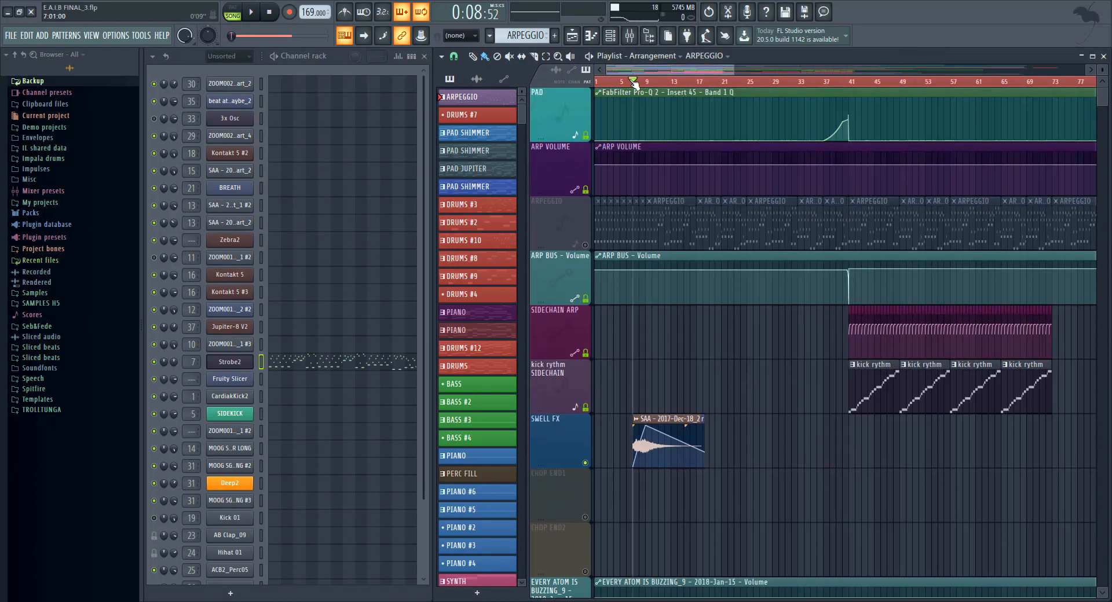
pyautogui.press('space')
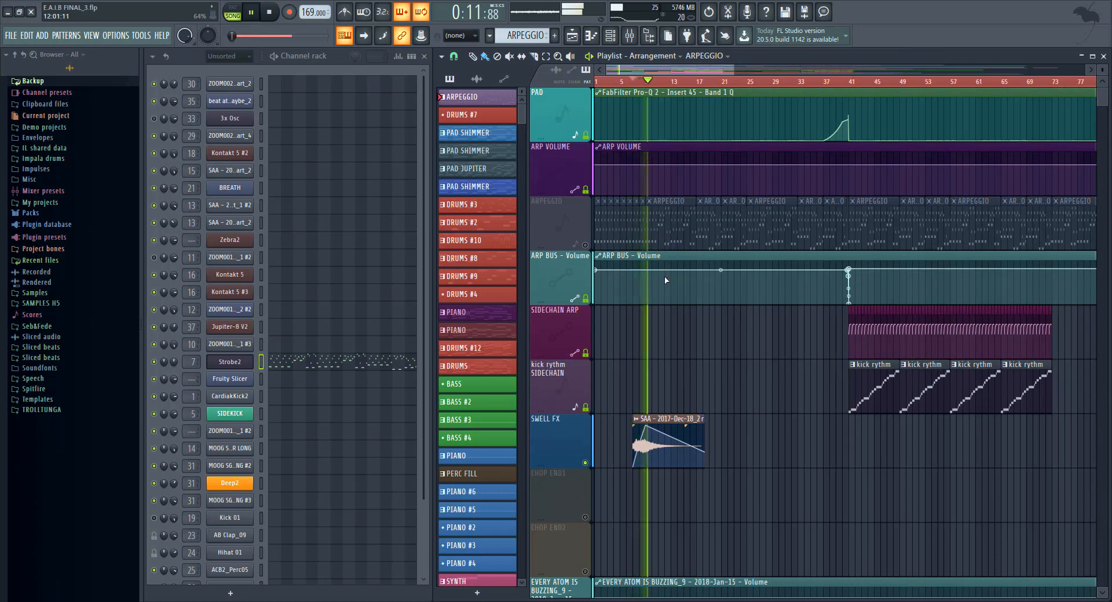
pyautogui.scroll(-3, 654, 318)
pyautogui.scroll(2, 644, 347)
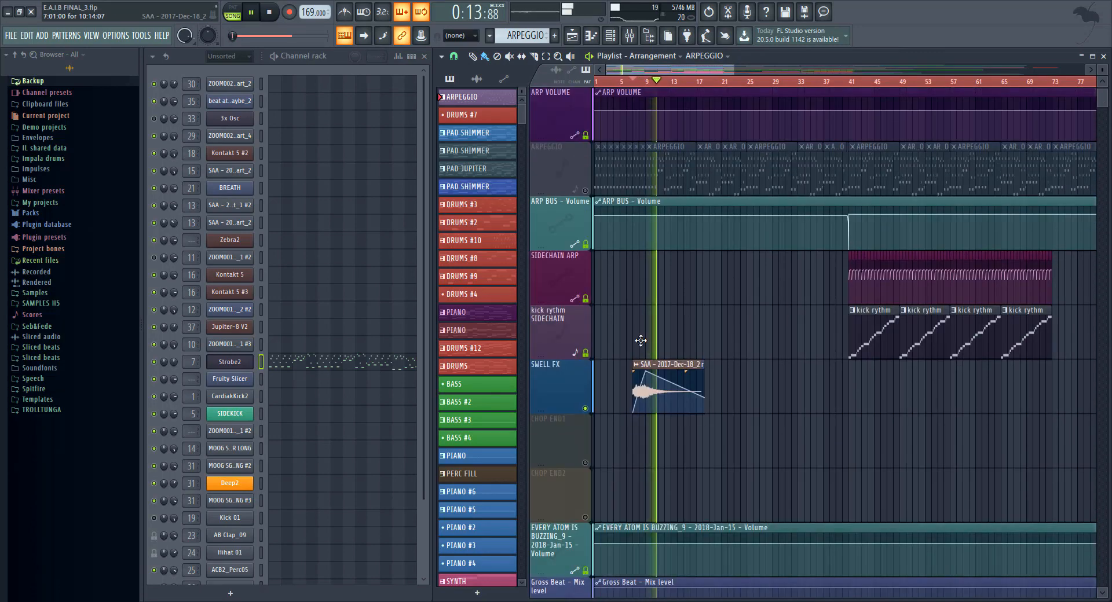
pyautogui.press('space')
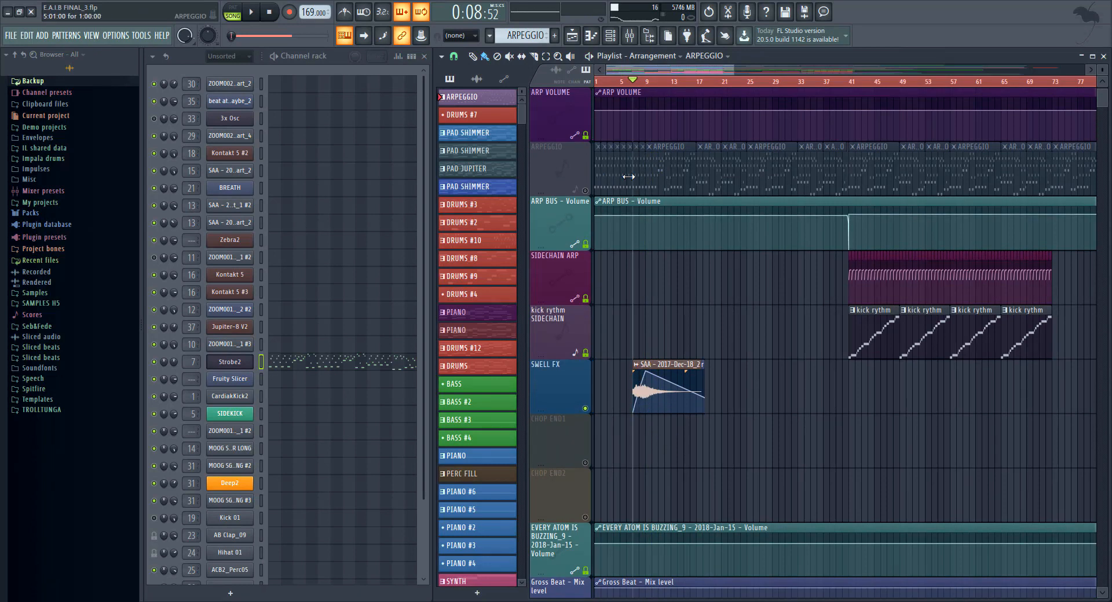
# Solo the ARPEGGIO track and listen to it from bar 7.
pyautogui.click(585, 190)
pyautogui.press('space')
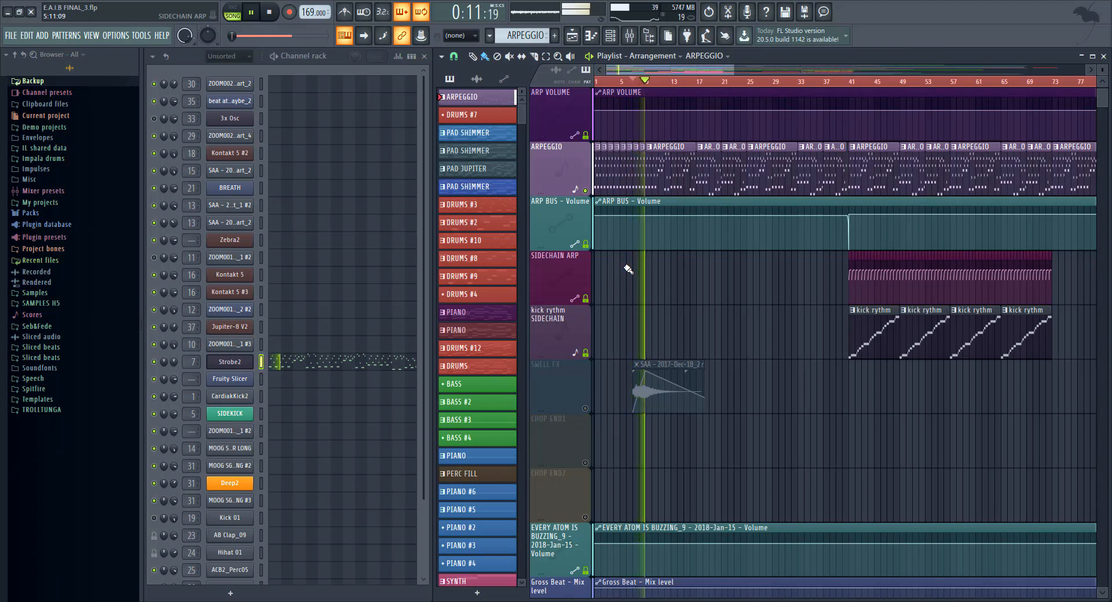
pyautogui.press('space')
# Solo the SWELL FX track and open the Tremolator effect on its SAA - 2017-Dec-18_2 clip's mixer track.
pyautogui.click(585, 409)
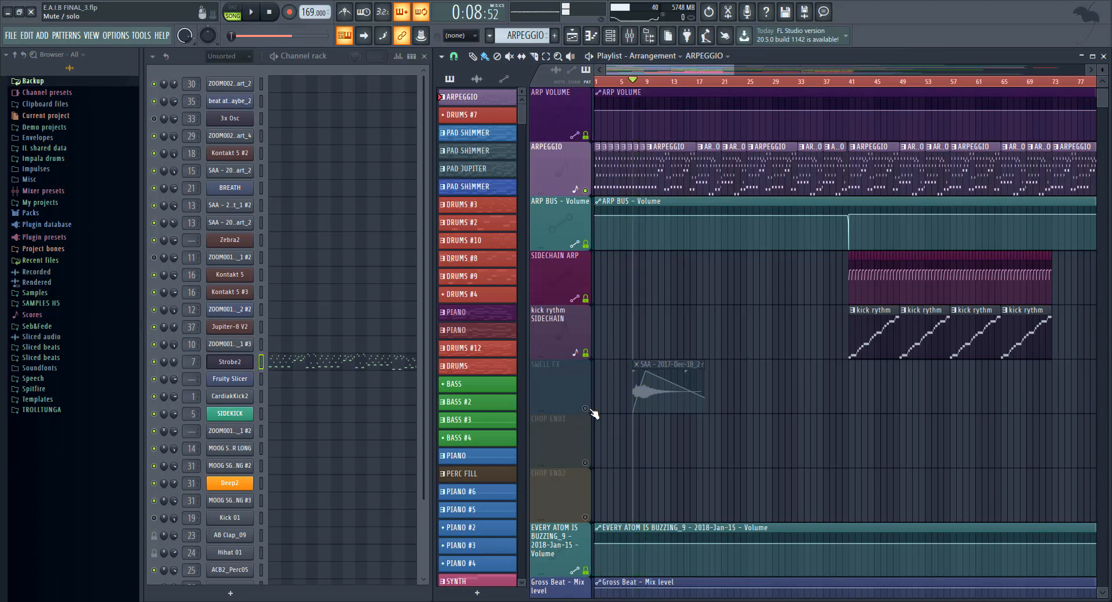
pyautogui.click(695, 385)
pyautogui.doubleClick(696, 384)
pyautogui.press('F9')
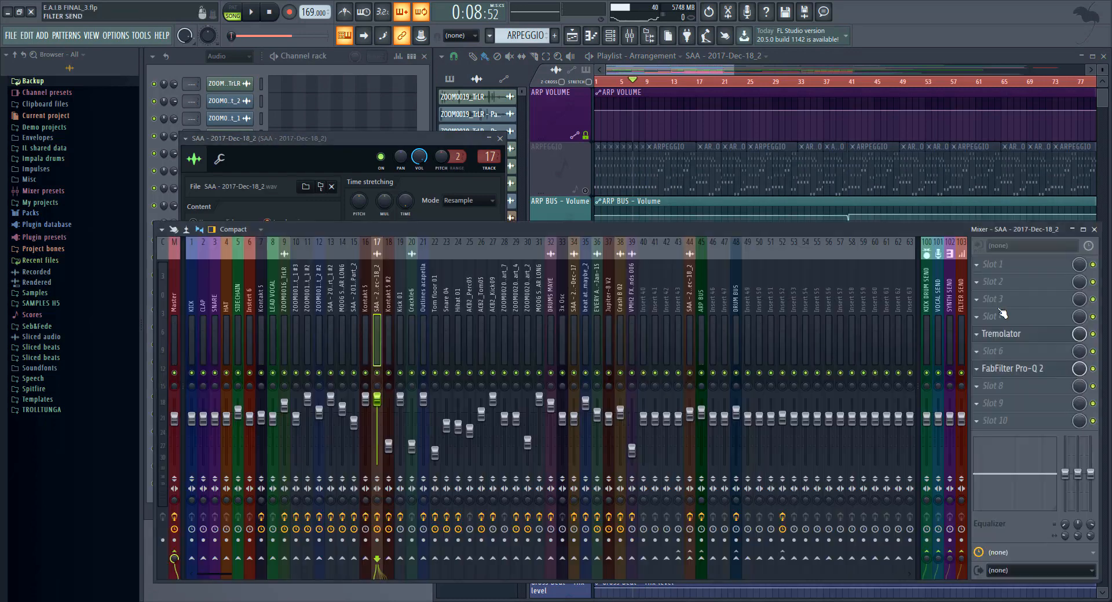
pyautogui.click(1023, 335)
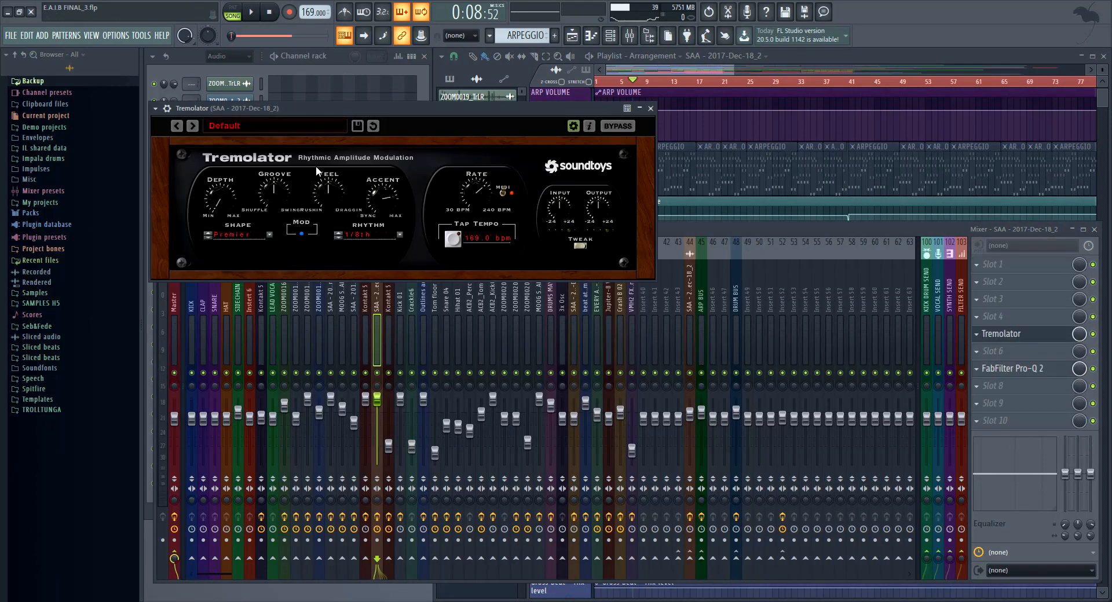
# Play the SWELL FX clip while examining Tremolator's Depth control, and close the effect with playback stopped.
pyautogui.click(752, 314)
pyautogui.press('space')
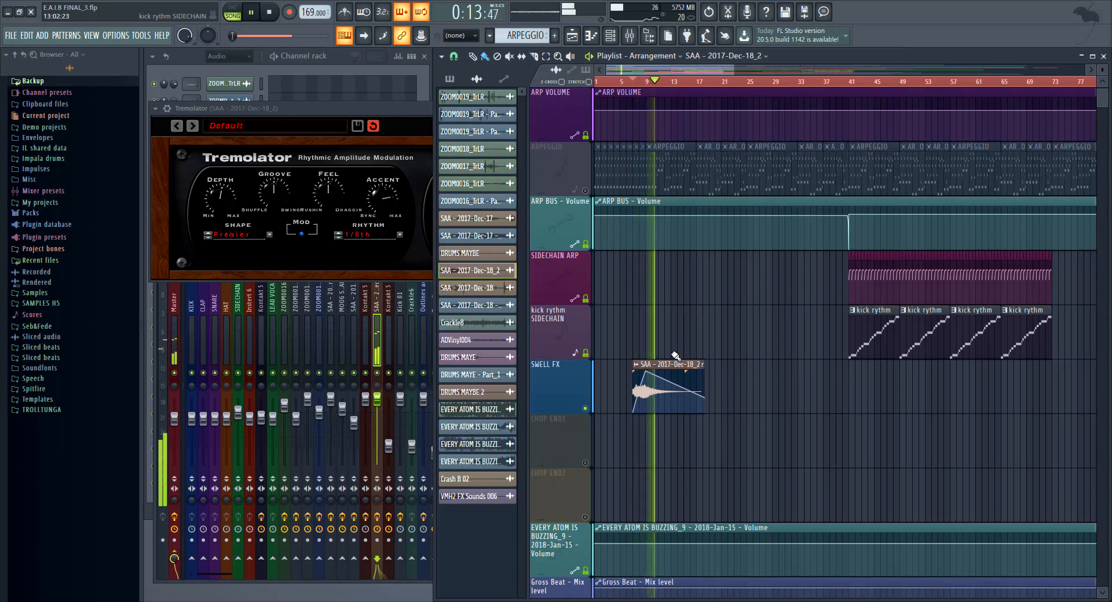
pyautogui.moveTo(207, 185); pyautogui.dragTo(214, 175)
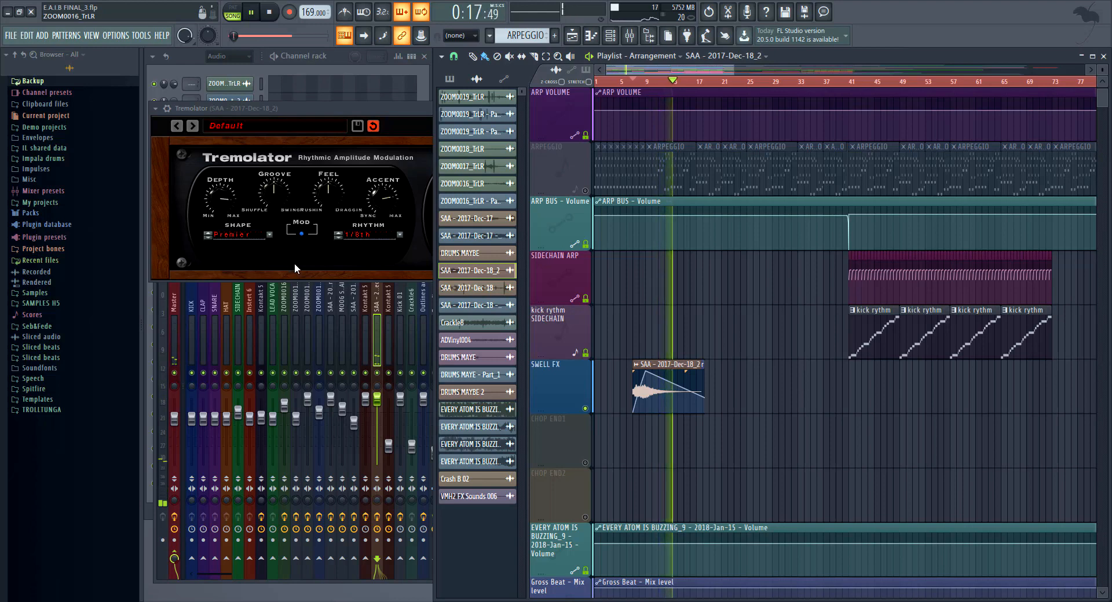
pyautogui.press('F5')
pyautogui.press('F5')
pyautogui.press('space')
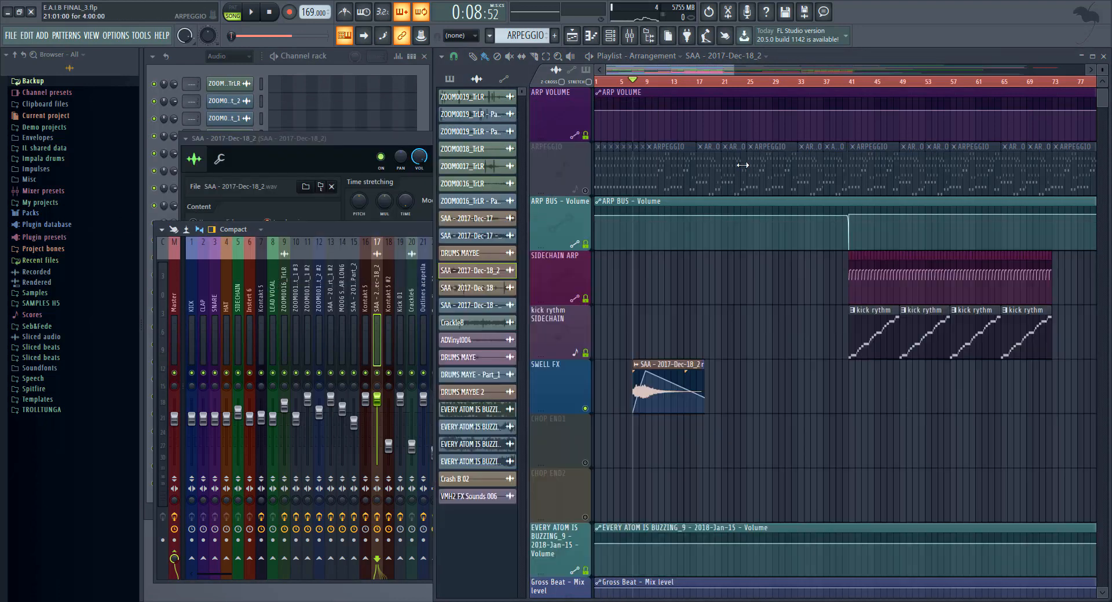
# Enable the ARPEGGIO track alongside SWELL FX and play both together from bar 7.
pyautogui.scroll(-3, 666, 318)
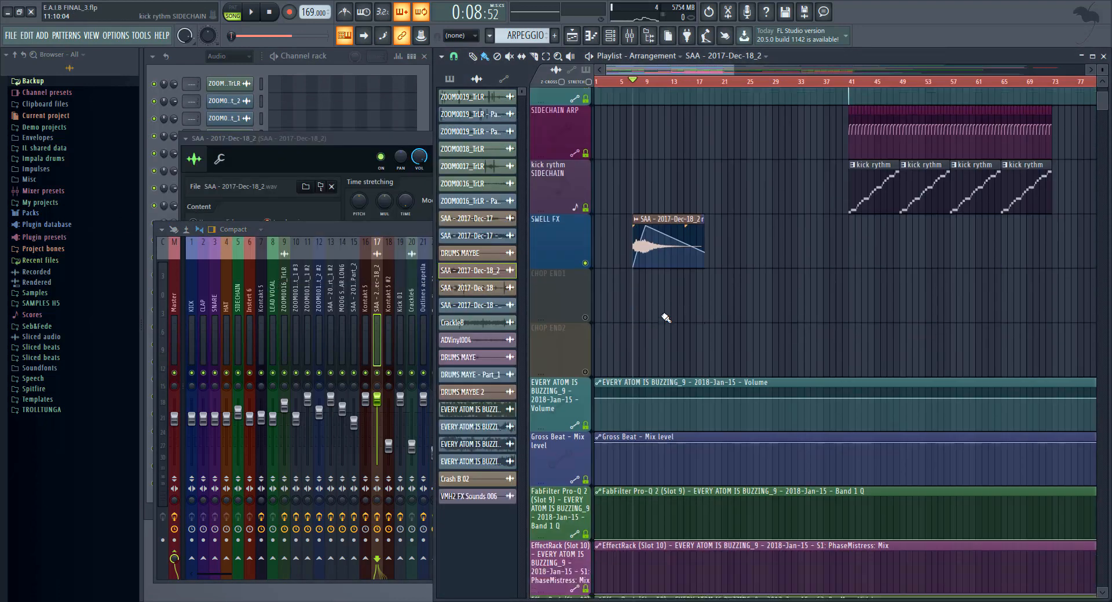
pyautogui.scroll(4, 695, 325)
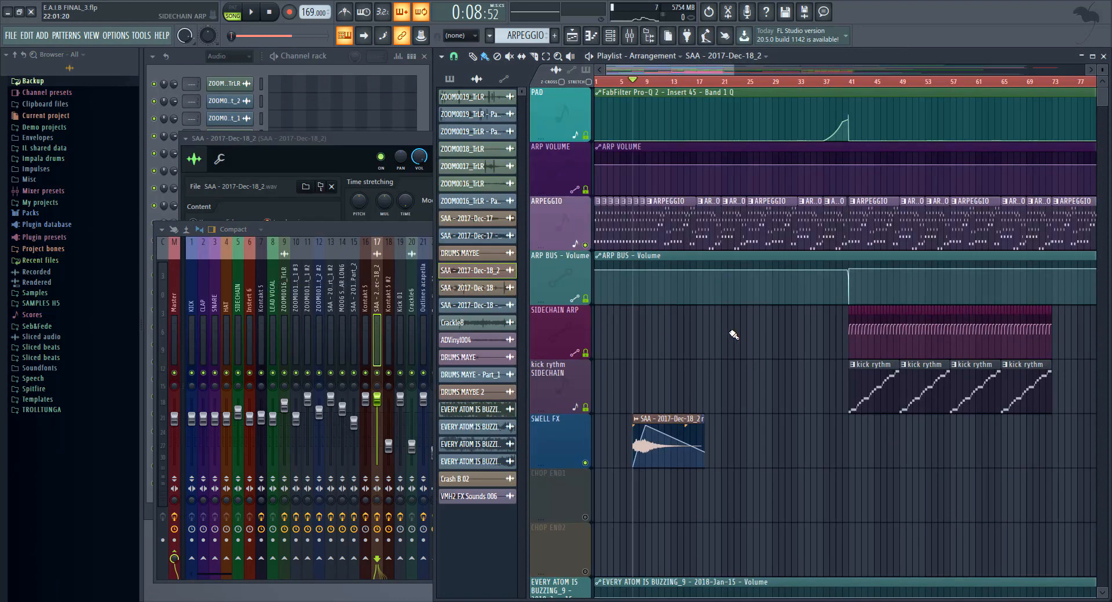
pyautogui.press('space')
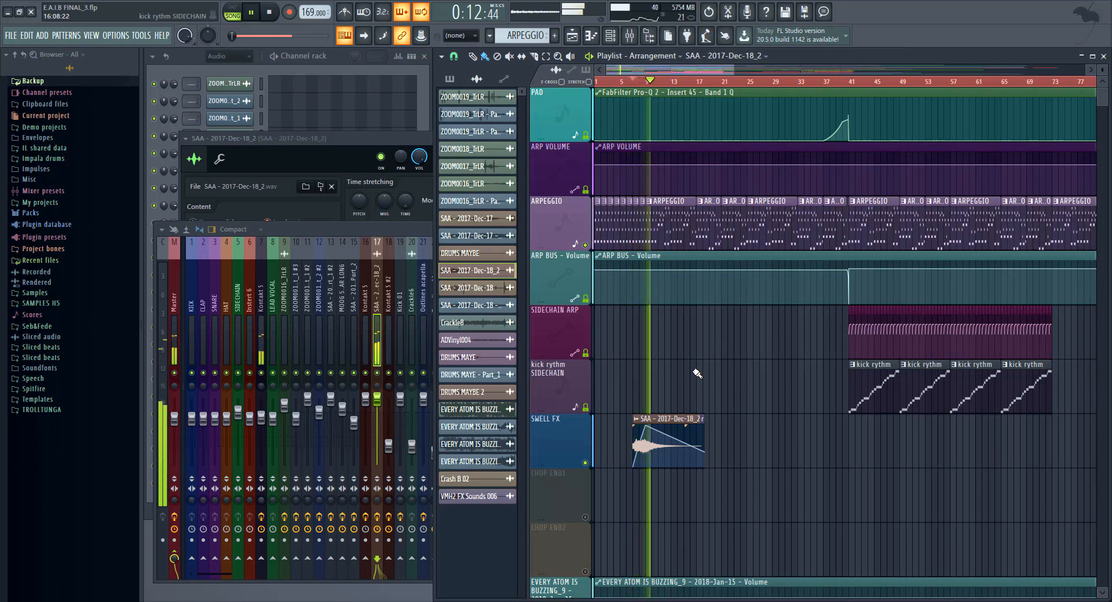
pyautogui.press('space')
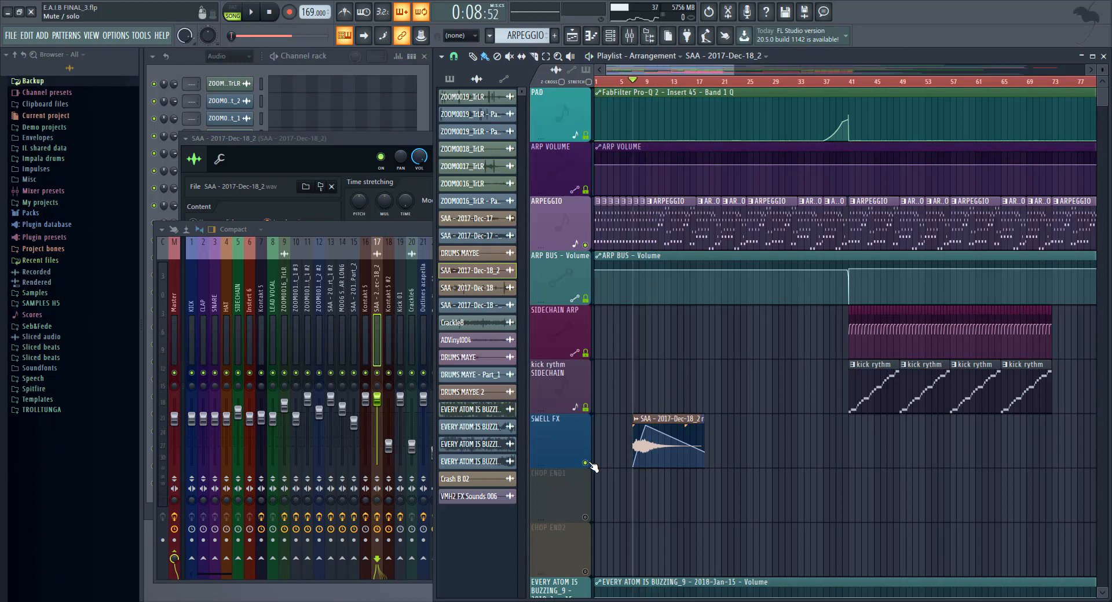
# Solo the PAD SHIMMER track, located below the EffectRack automation tracks in the playlist.
pyautogui.scroll(-3, 586, 457)
pyautogui.scroll(-4, 580, 456)
pyautogui.scroll(3, 578, 456)
pyautogui.scroll(-3, 578, 456)
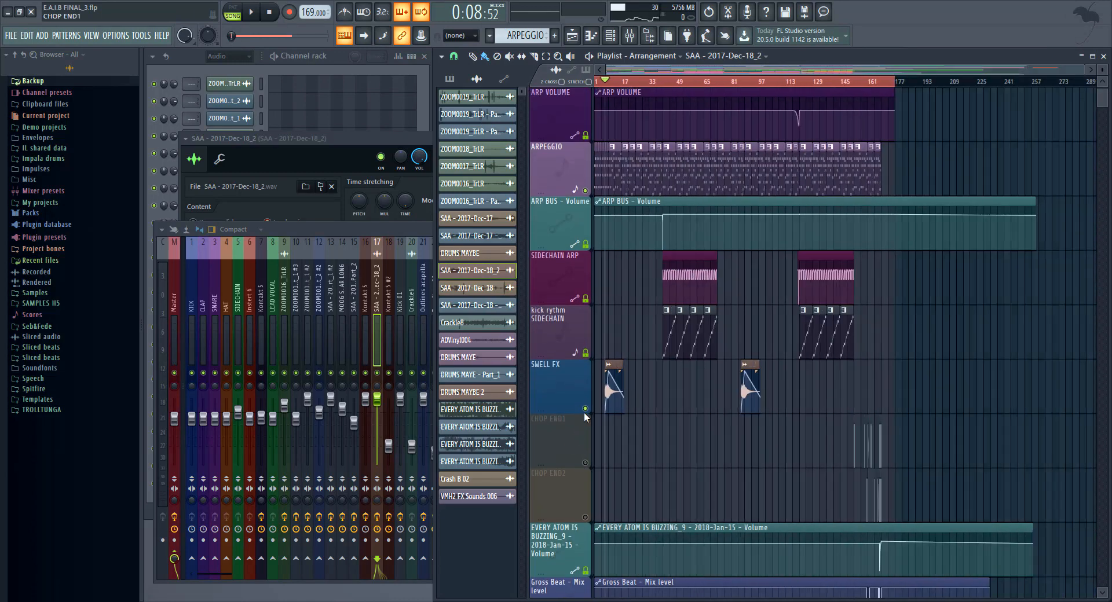
pyautogui.scroll(-4, 582, 434)
pyautogui.scroll(-5, 604, 321)
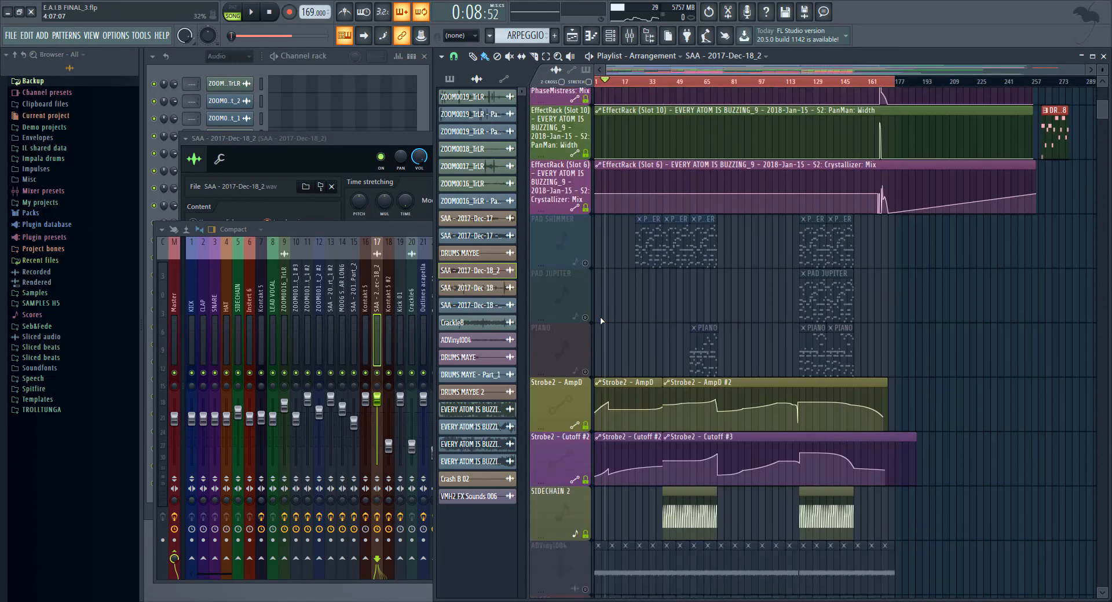
pyautogui.click(586, 245)
pyautogui.scroll(3, 615, 244)
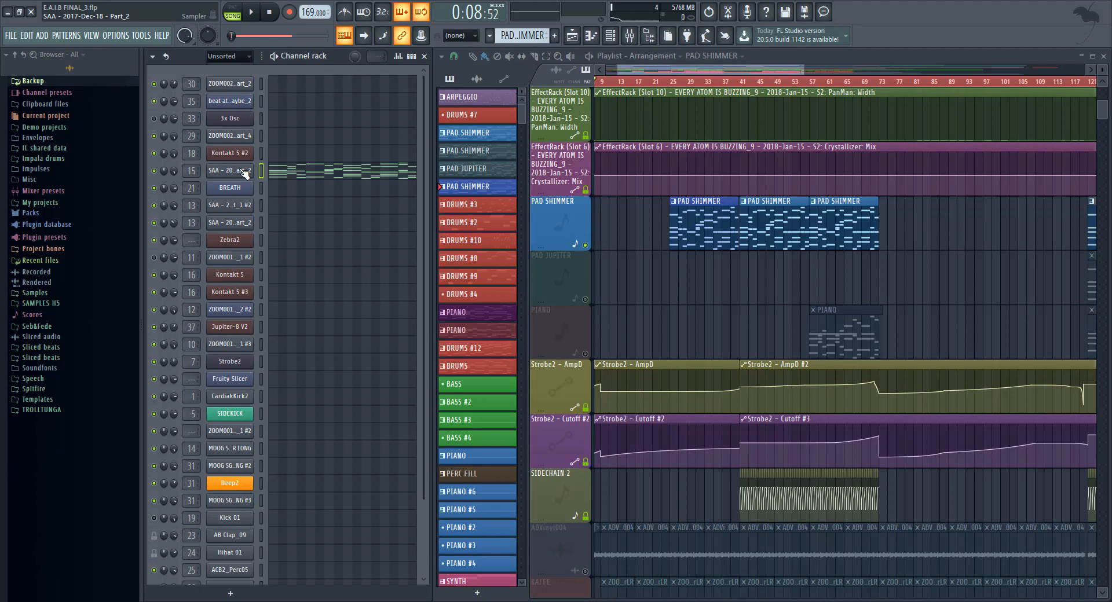
# Bypass the effects on mixer track 15 of the SAA - 2017-Dec-18 - Part_2 channel and audition its dry sample.
pyautogui.click(245, 171)
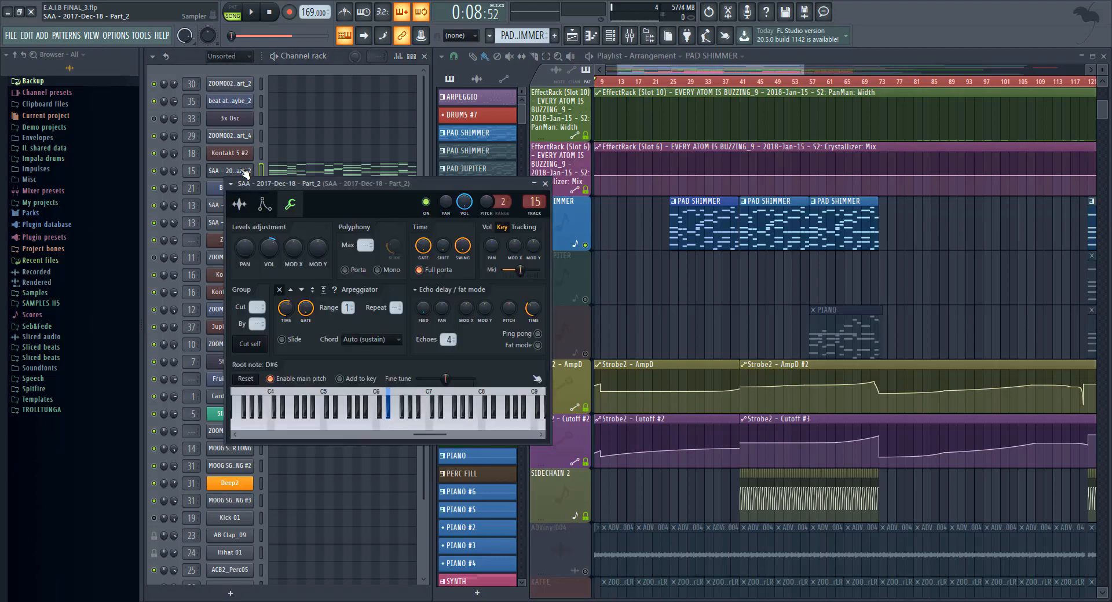
pyautogui.doubleClick(535, 202)
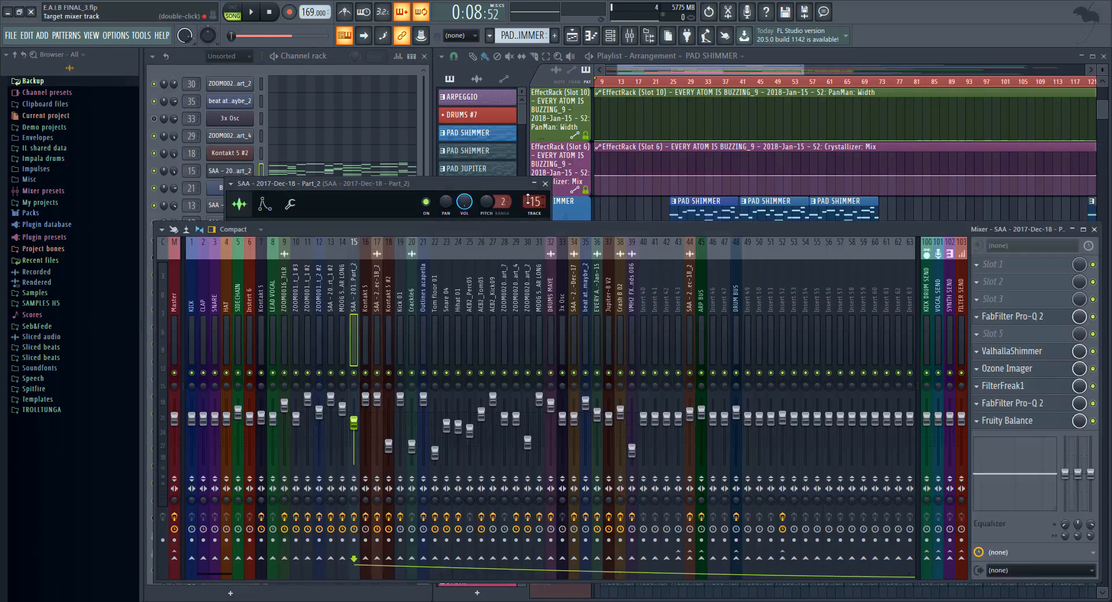
pyautogui.moveTo(1093, 421); pyautogui.dragTo(1094, 365)
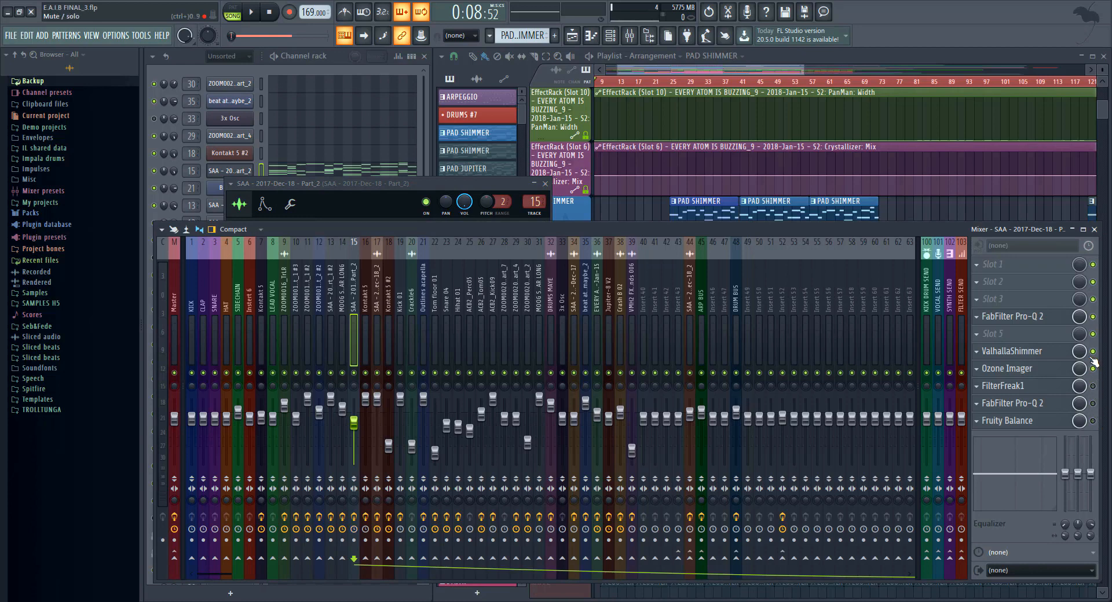
pyautogui.click(1094, 316)
pyautogui.click(384, 385)
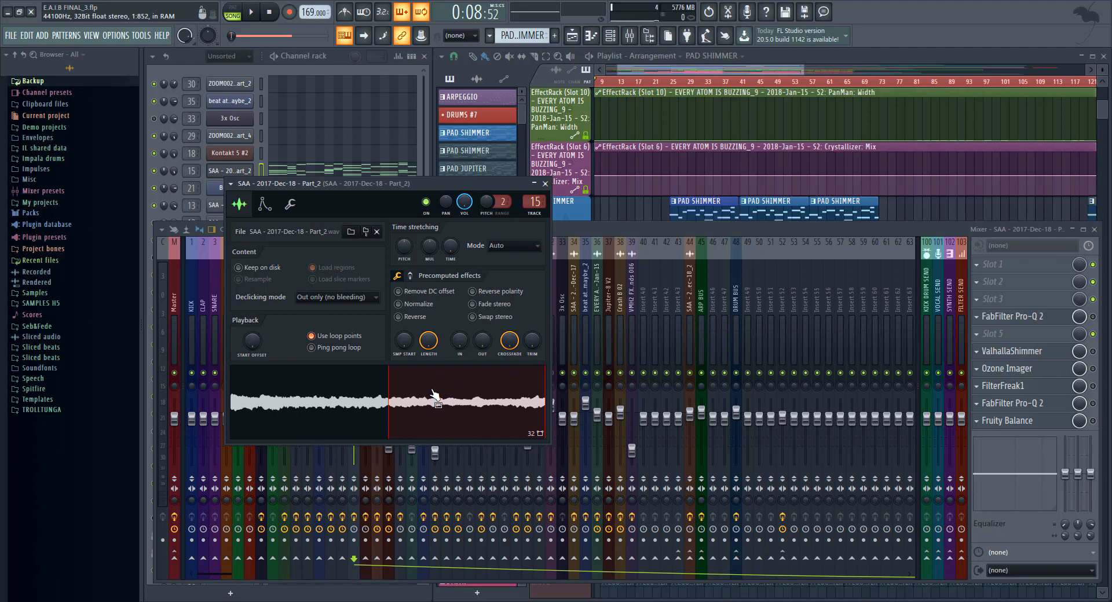
pyautogui.press('v')
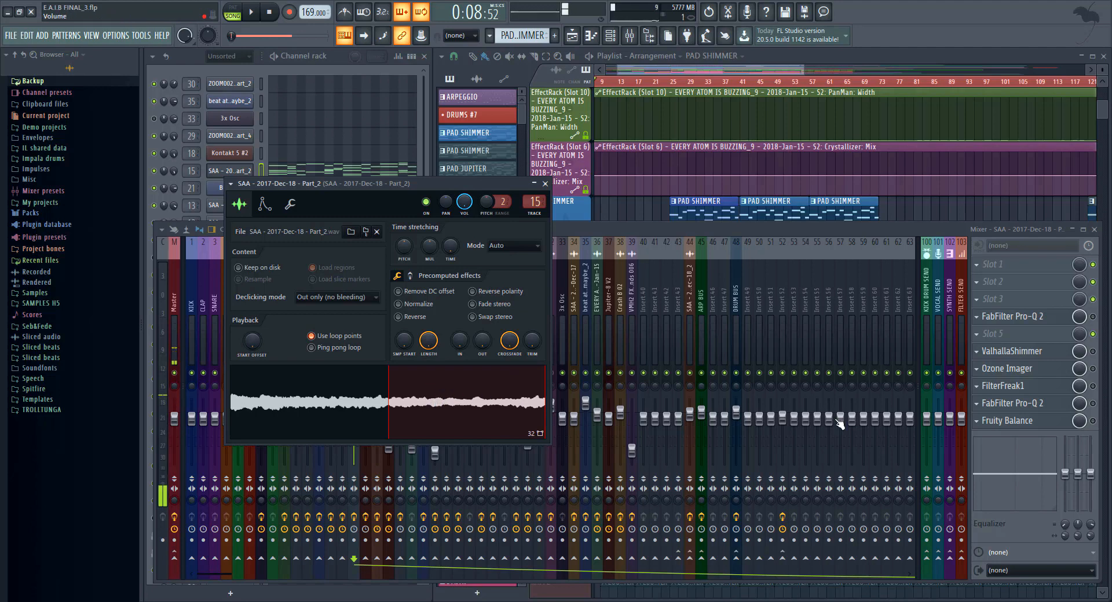
# Re-enable the bypassed effects on mixer track 15 and look at its FabFilter Pro-Q 2 and Ozone Imager.
pyautogui.click(1094, 318)
pyautogui.click(1095, 352)
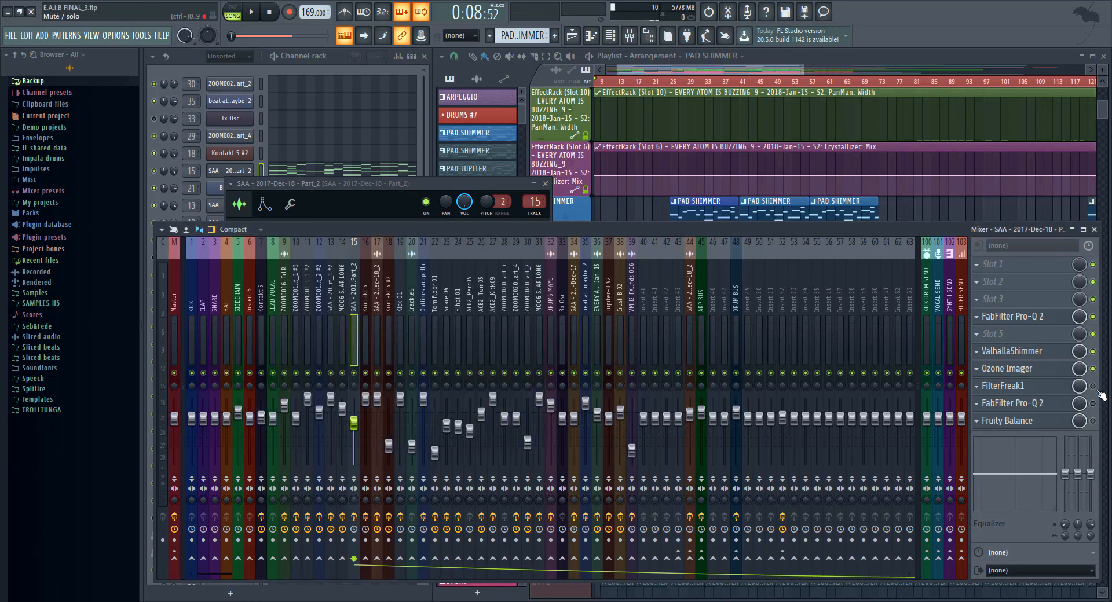
pyautogui.click(1057, 324)
pyautogui.click(1055, 325)
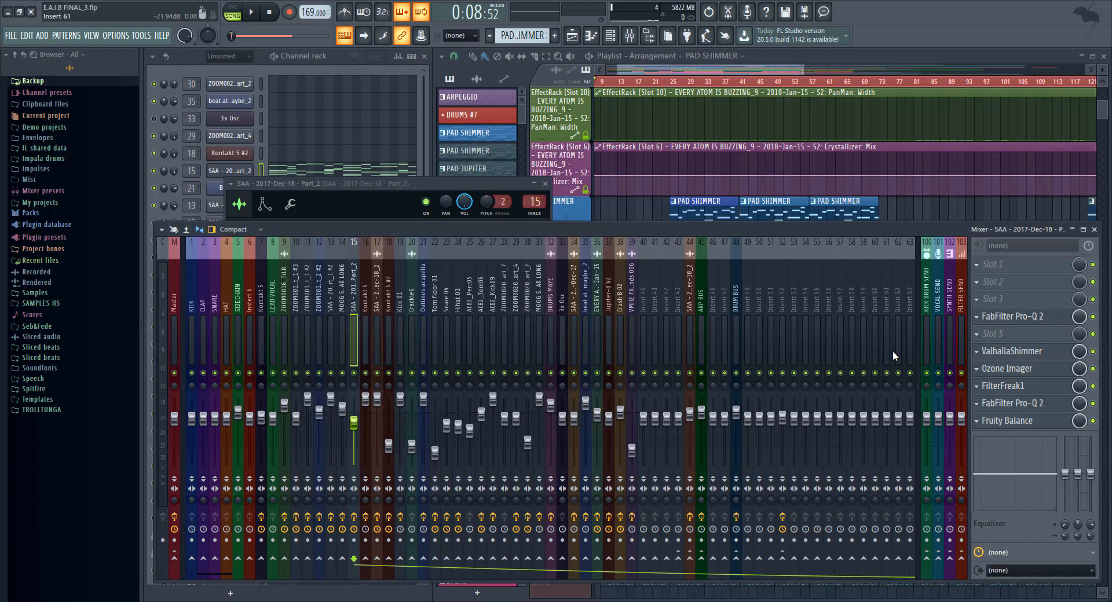
pyautogui.click(1015, 376)
pyautogui.click(1014, 377)
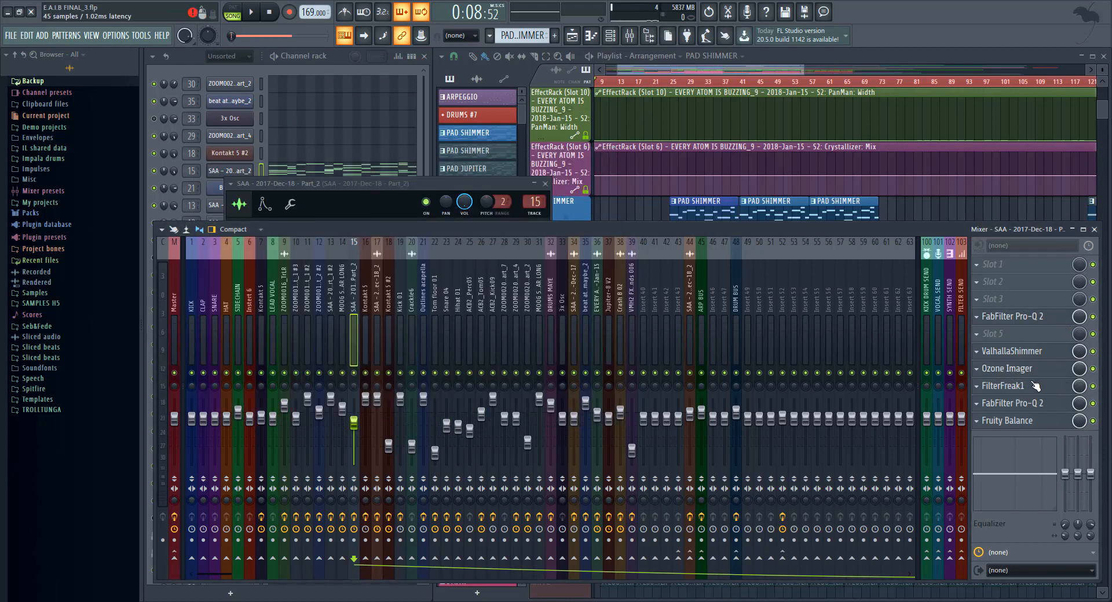
# Play the soloed PAD SHIMMER track from bar 25, following its clips in the playlist, and stop playback.
pyautogui.click(416, 141)
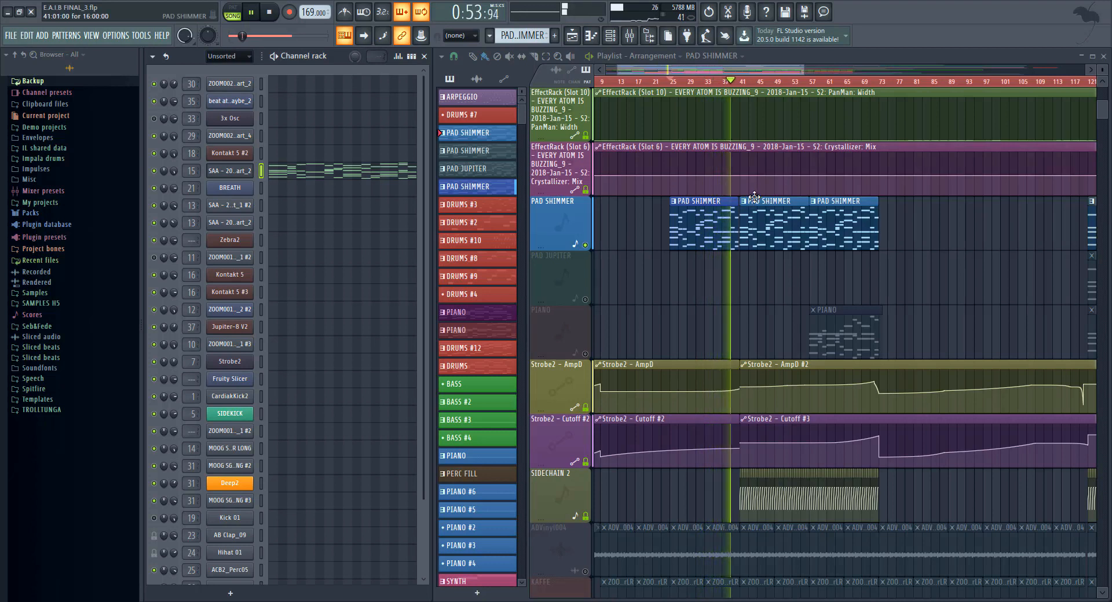
pyautogui.scroll(5, 746, 201)
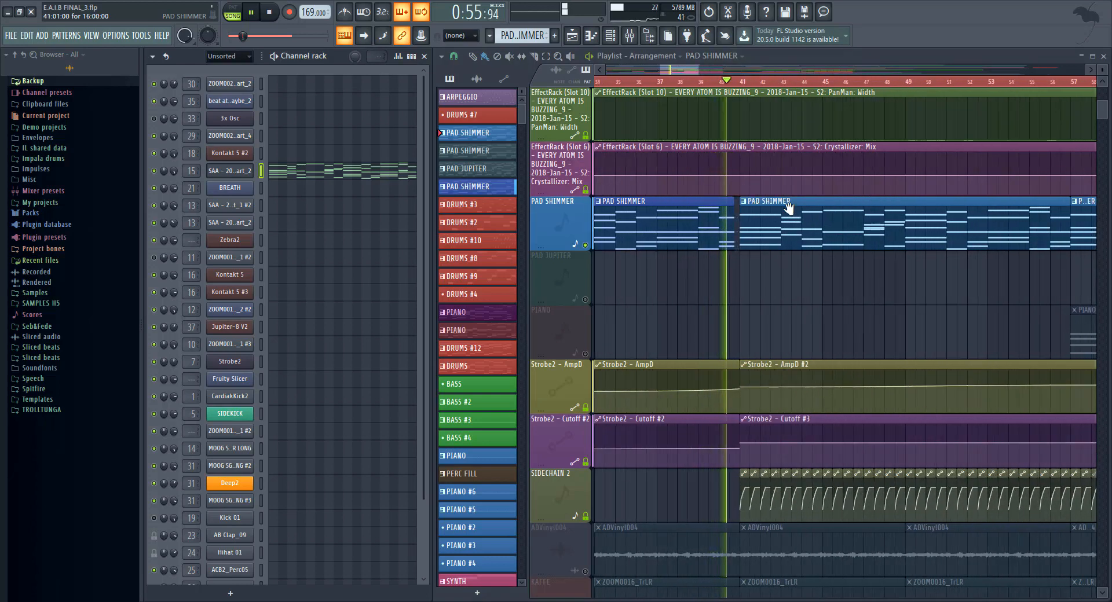
pyautogui.moveTo(789, 210); pyautogui.dragTo(751, 226)
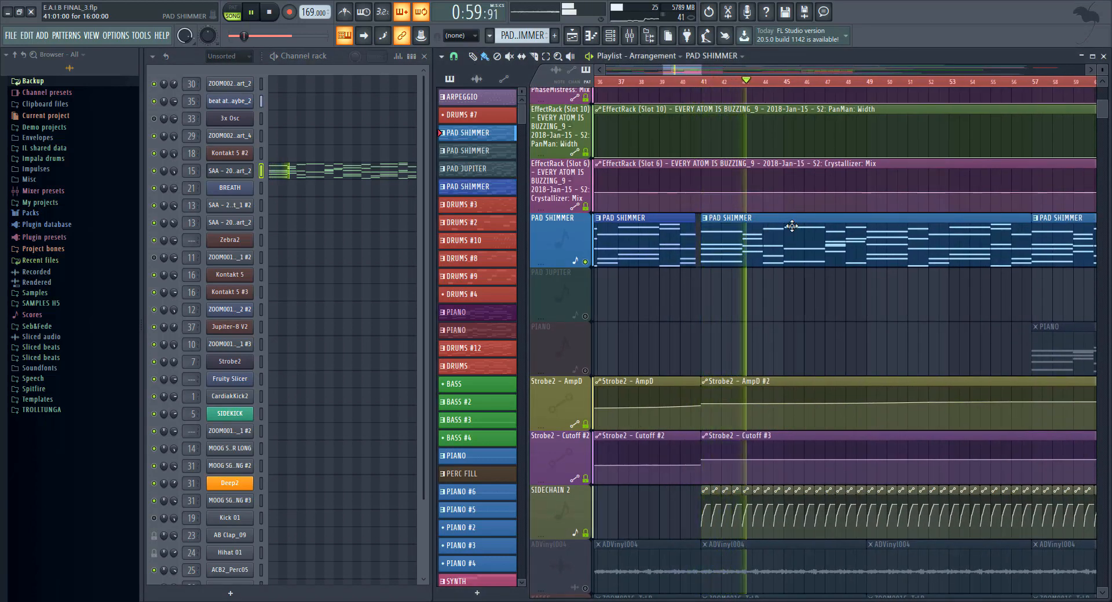
pyautogui.moveTo(791, 229); pyautogui.dragTo(759, 239)
pyautogui.scroll(-2, 775, 235)
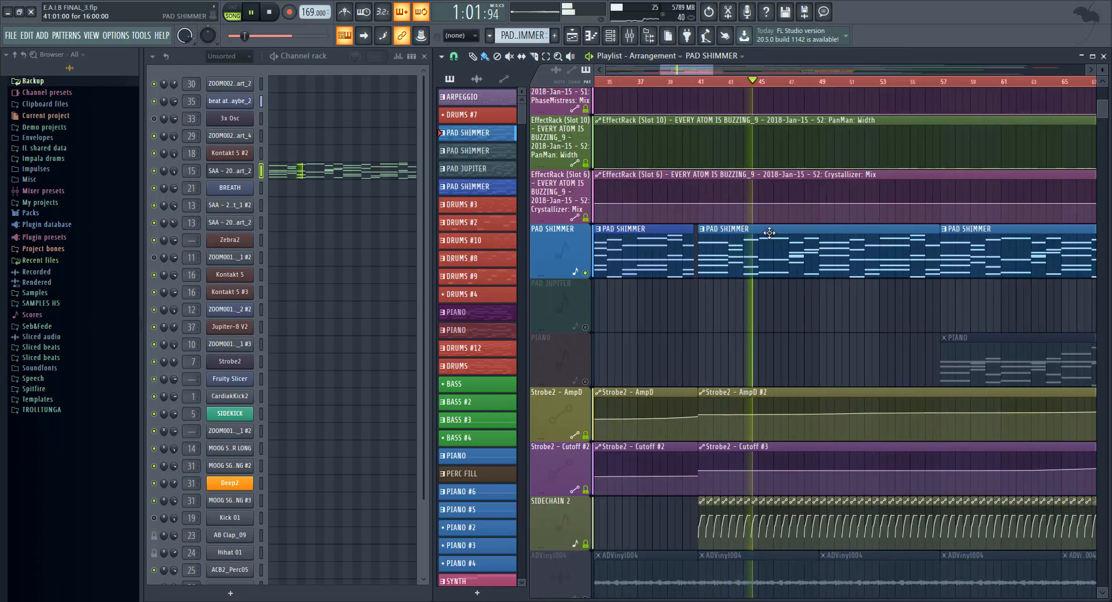
pyautogui.moveTo(867, 245); pyautogui.dragTo(815, 253)
pyautogui.scroll(-1, 815, 253)
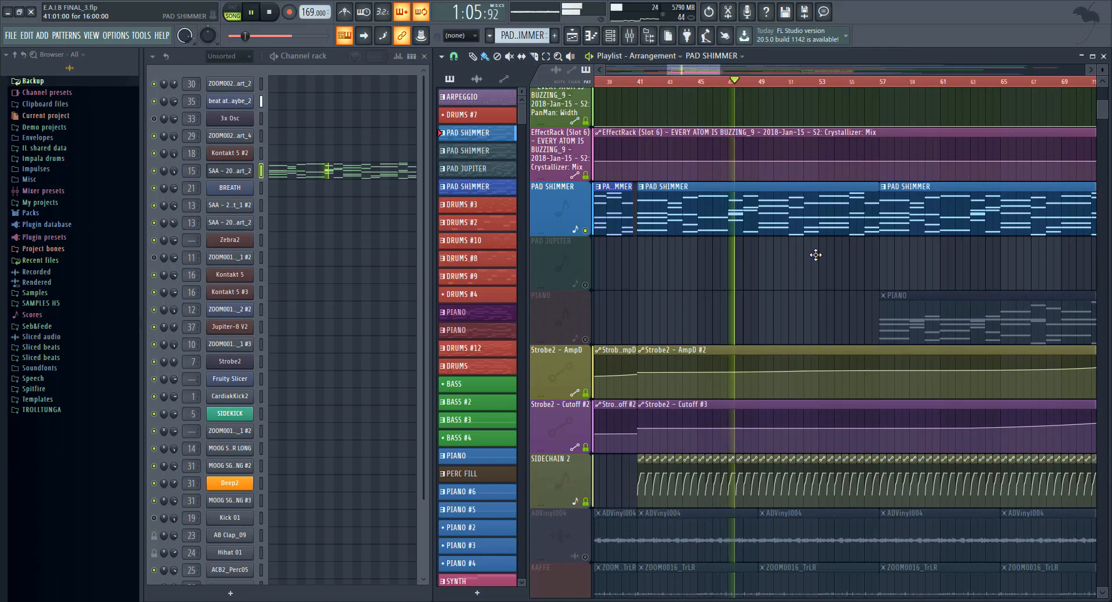
pyautogui.scroll(-1, 815, 255)
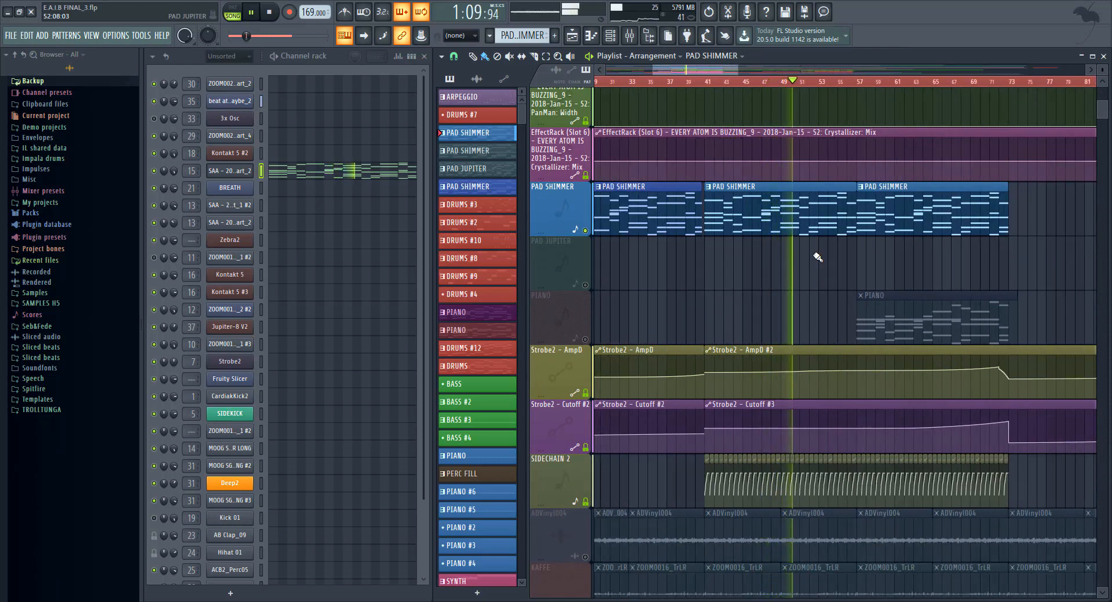
pyautogui.press('space')
# Solo the PAD JUPITER track and view the Jupiter-8 V2 synth that plays its pattern.
pyautogui.scroll(-3, 816, 255)
pyautogui.rightClick(586, 286)
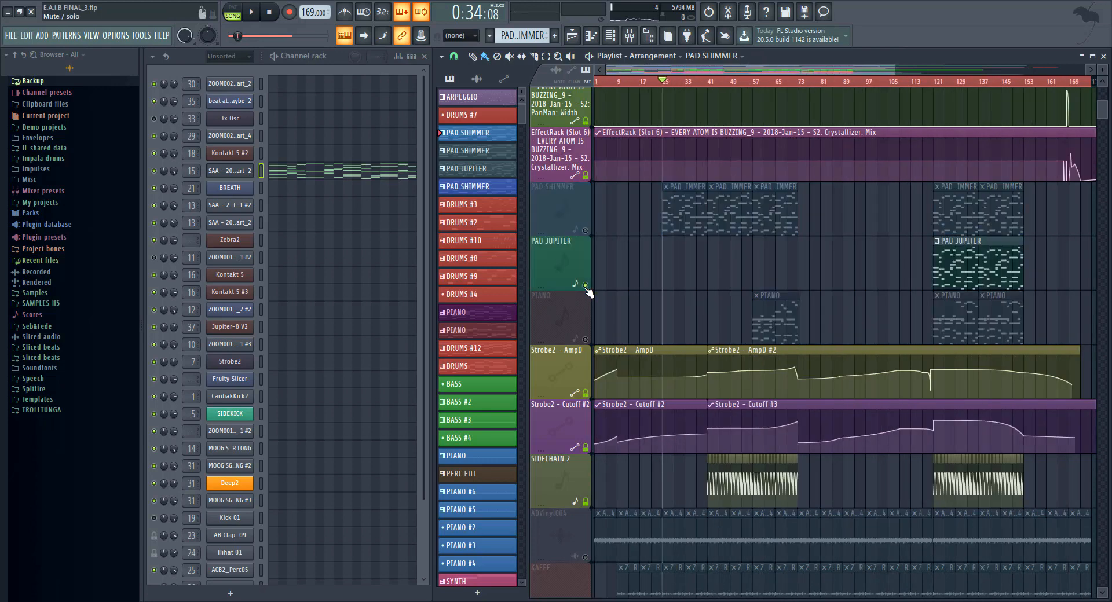
pyautogui.scroll(4, 789, 199)
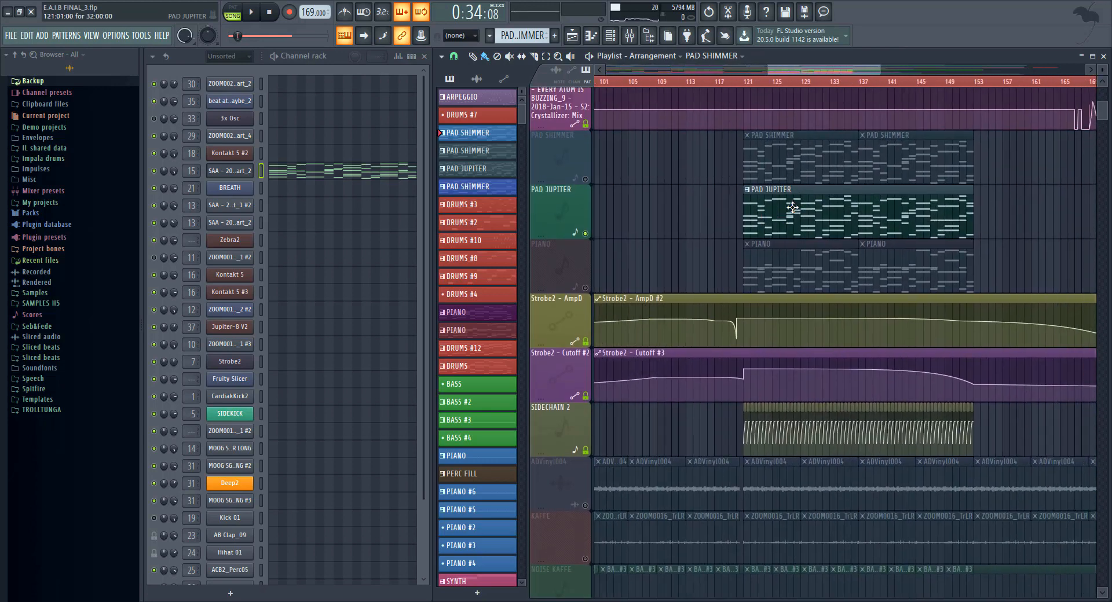
pyautogui.click(792, 207)
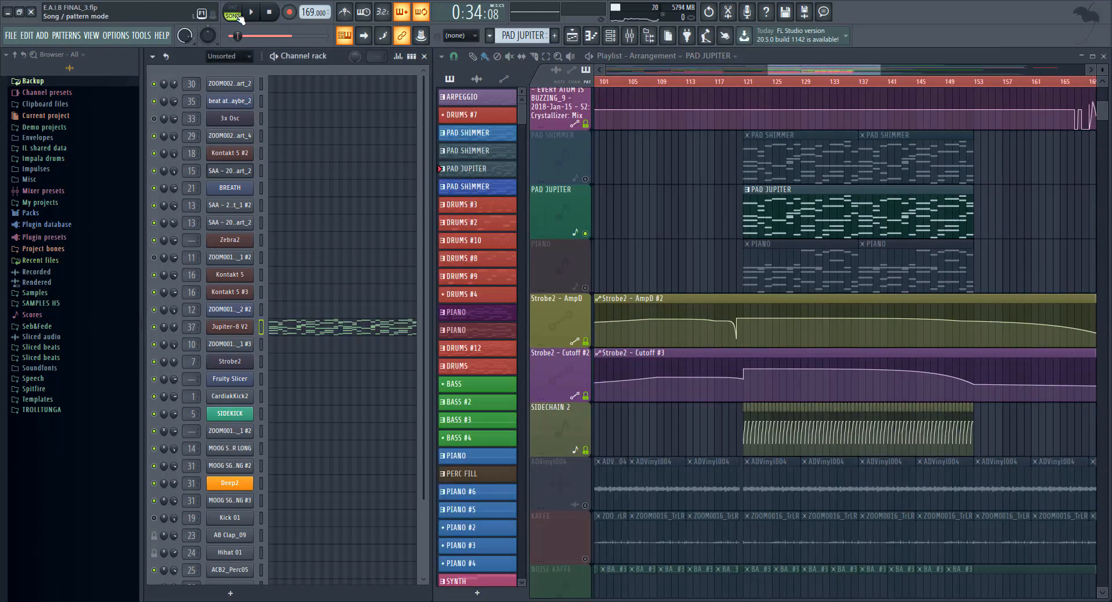
pyautogui.click(230, 327)
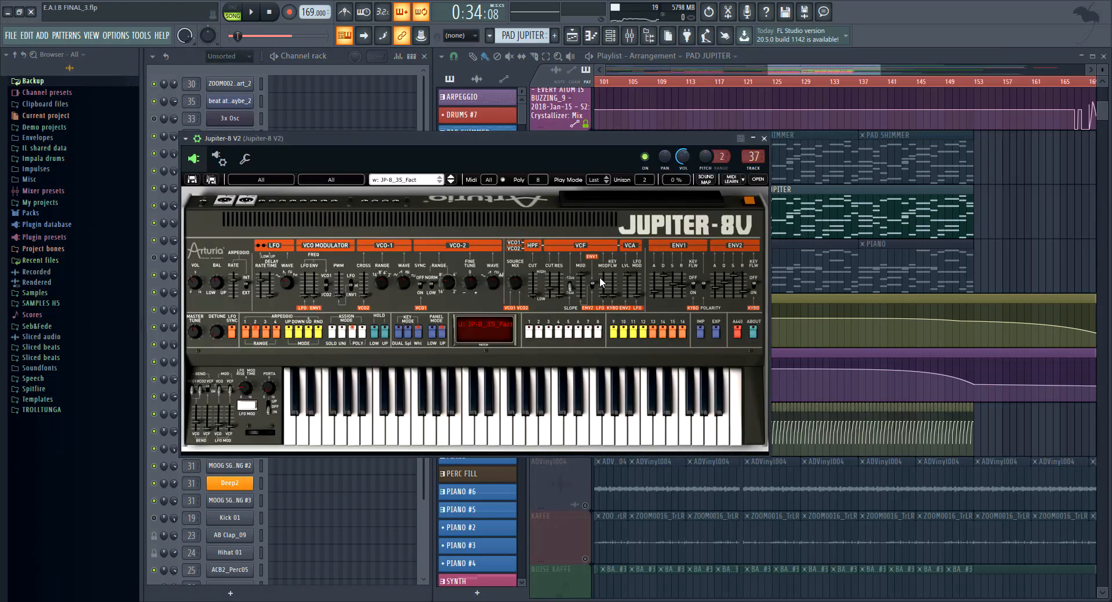
pyautogui.click(764, 138)
# Listen to the soloed PAD JUPITER clip from bar 121 and stop playback.
pyautogui.click(745, 82)
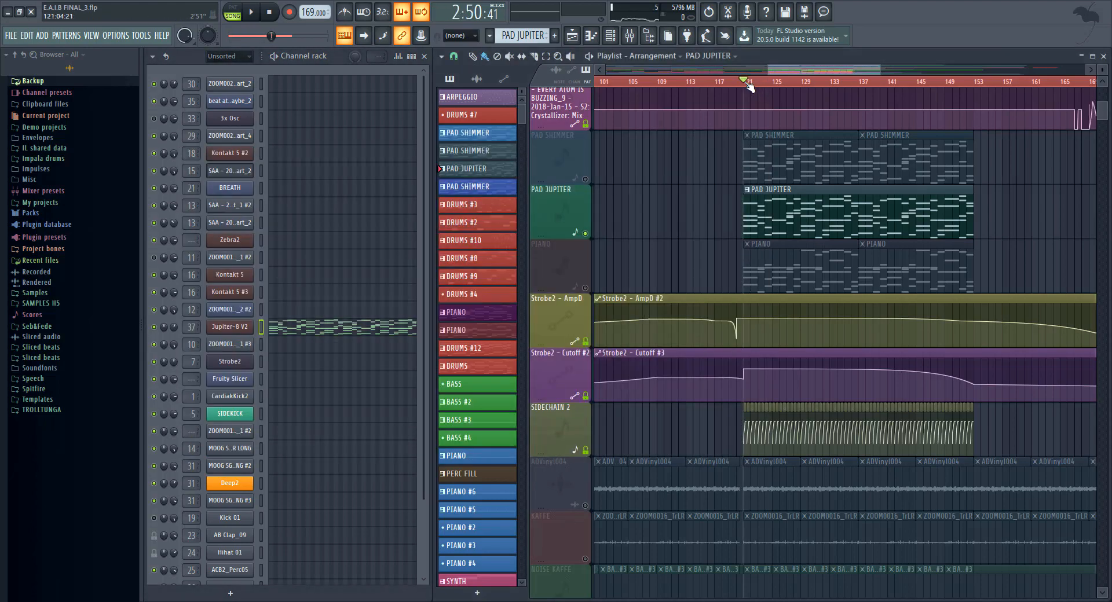
pyautogui.scroll(-2, 734, 178)
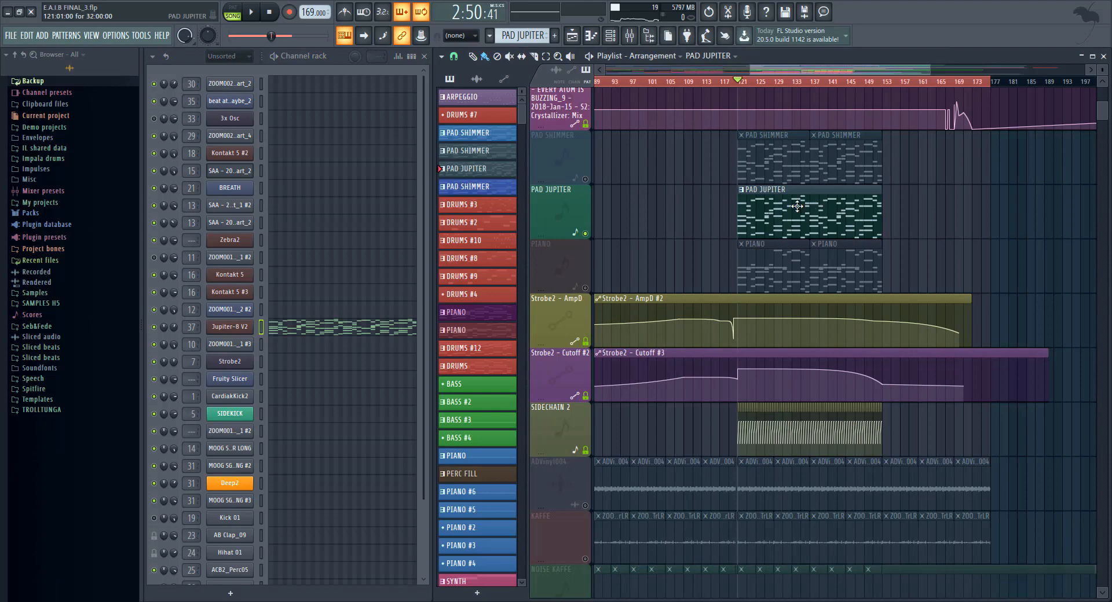
pyautogui.scroll(-2, 811, 209)
pyautogui.press('space')
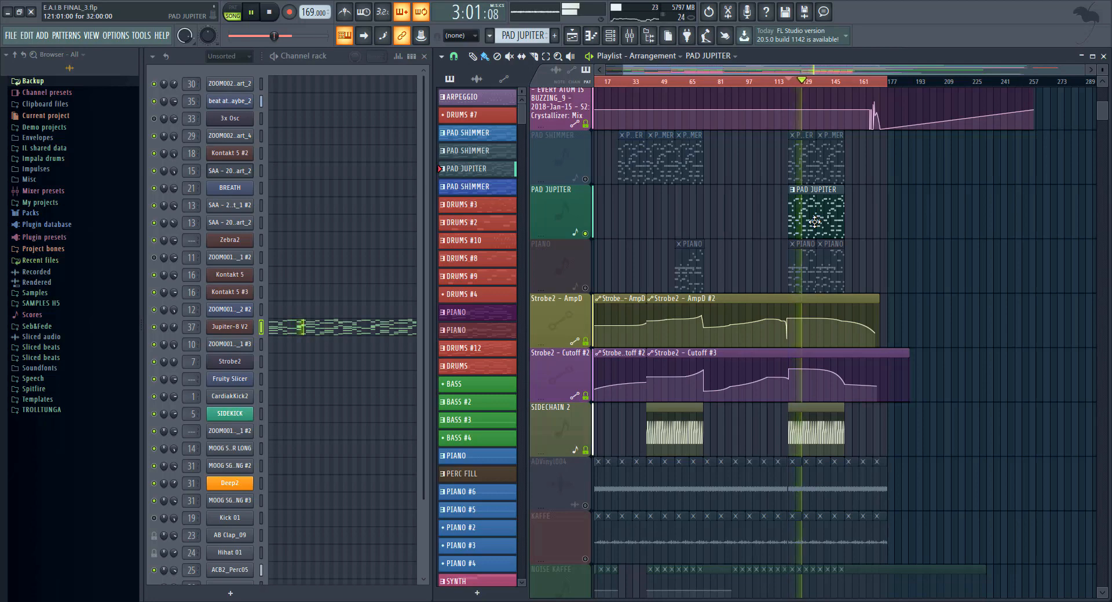
pyautogui.scroll(2, 814, 222)
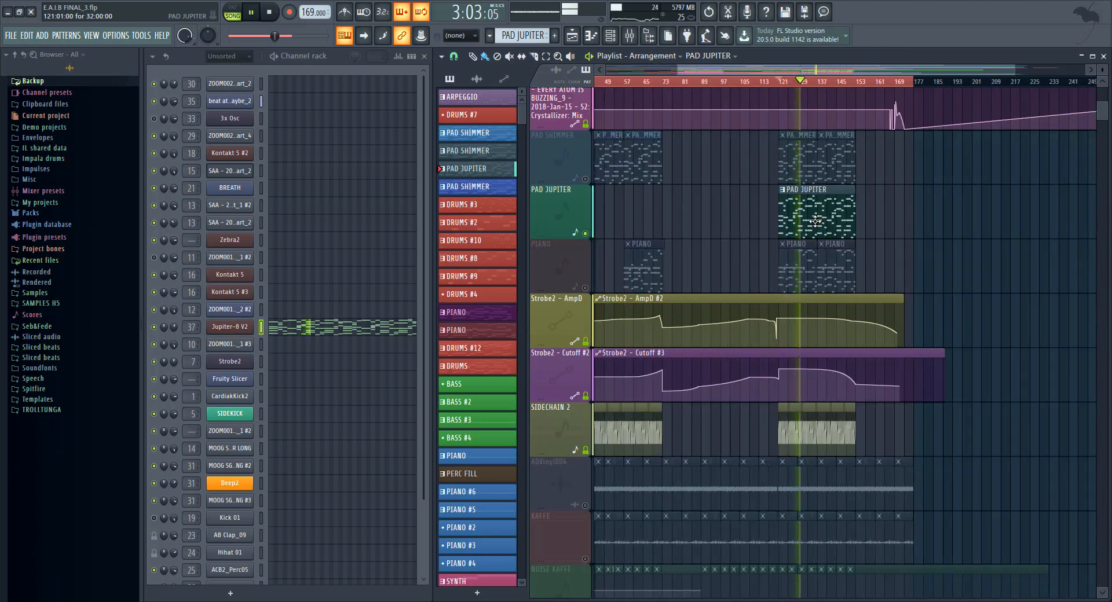
pyautogui.scroll(-2, 817, 214)
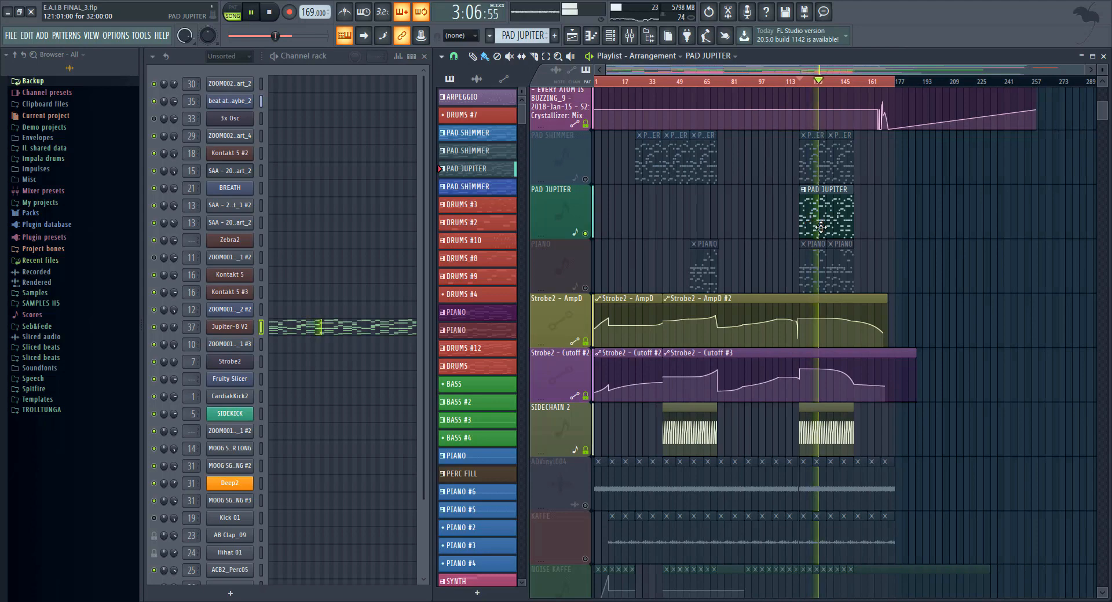
pyautogui.press('space')
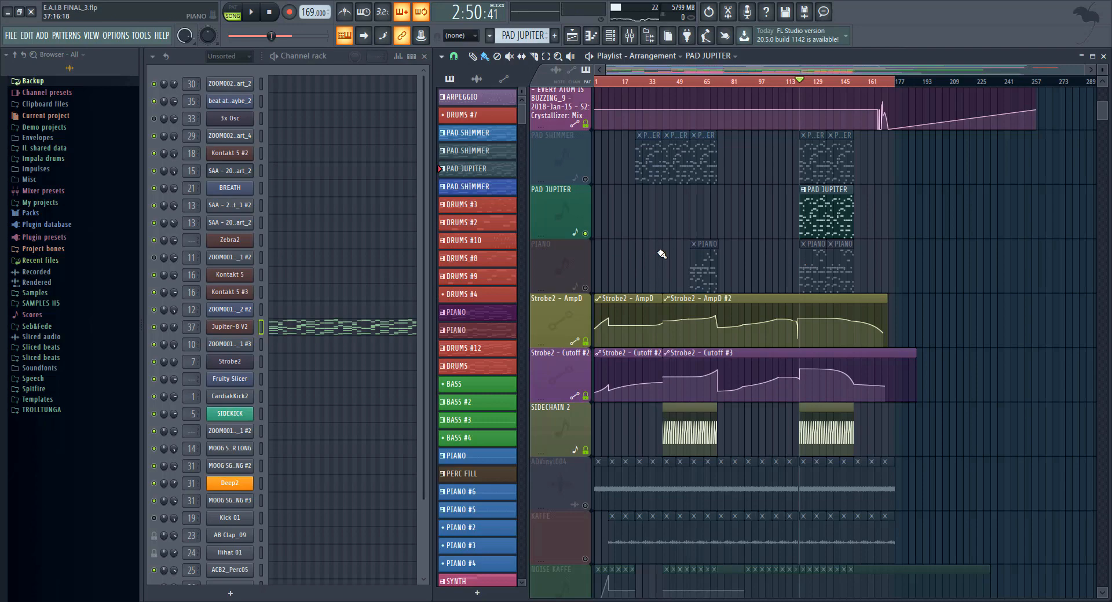
# Solo the PIANO track and select the pattern of its clip at bar 57.
pyautogui.scroll(1, 757, 251)
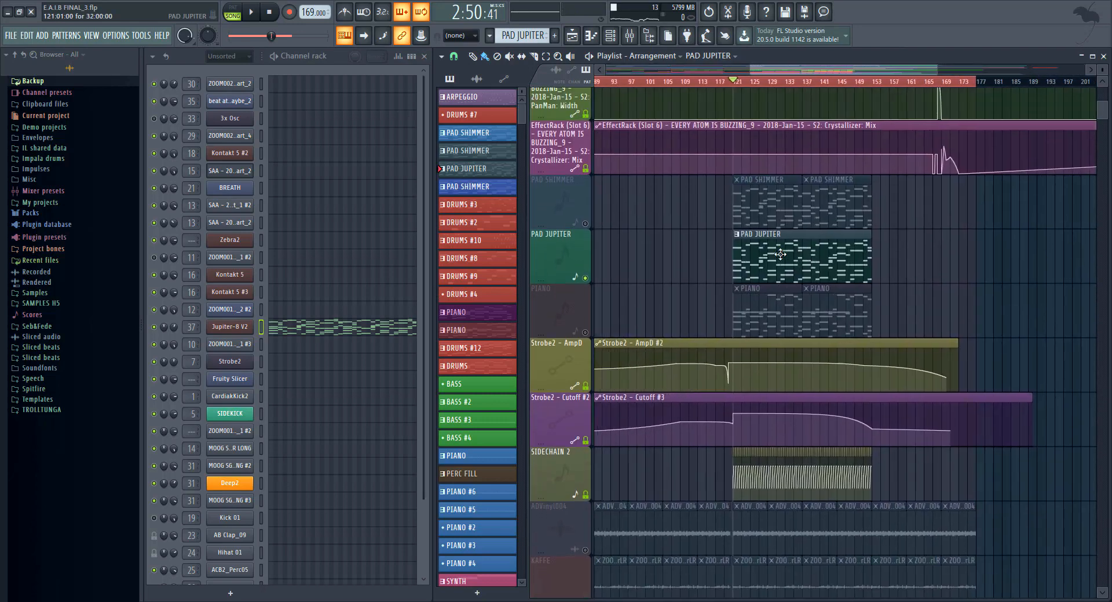
pyautogui.rightClick(586, 333)
pyautogui.scroll(3, 843, 313)
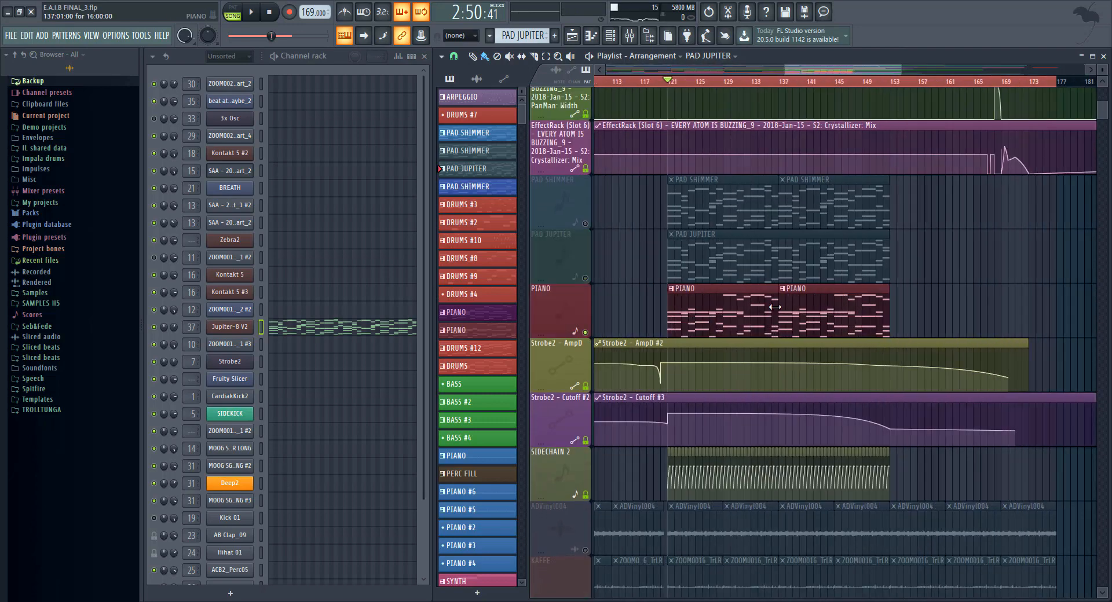
pyautogui.scroll(-4, 729, 312)
pyautogui.scroll(3, 704, 278)
pyautogui.doubleClick(680, 259)
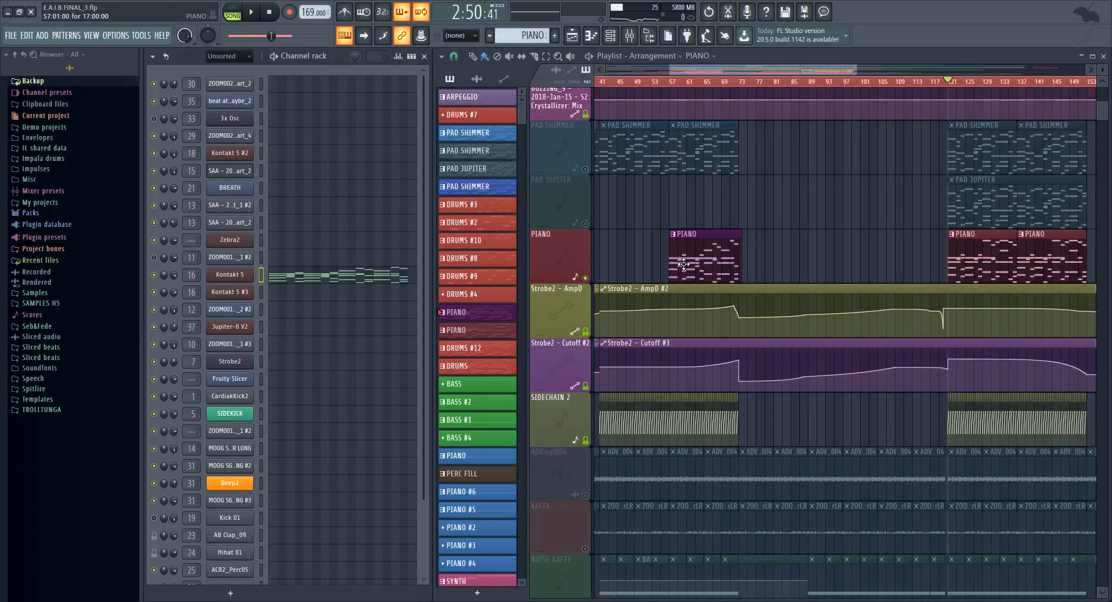
# Play the selected PIANO pattern on its own in pattern mode, taking a brief look at the mixer.
pyautogui.click(233, 12)
pyautogui.press('space')
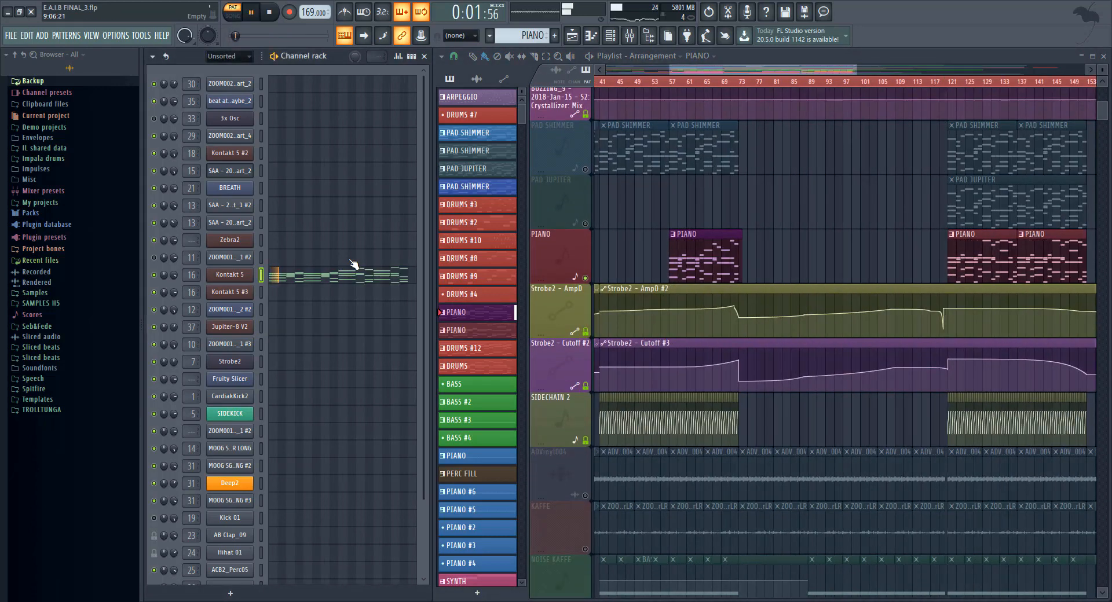
pyautogui.moveTo(768, 224); pyautogui.dragTo(752, 229)
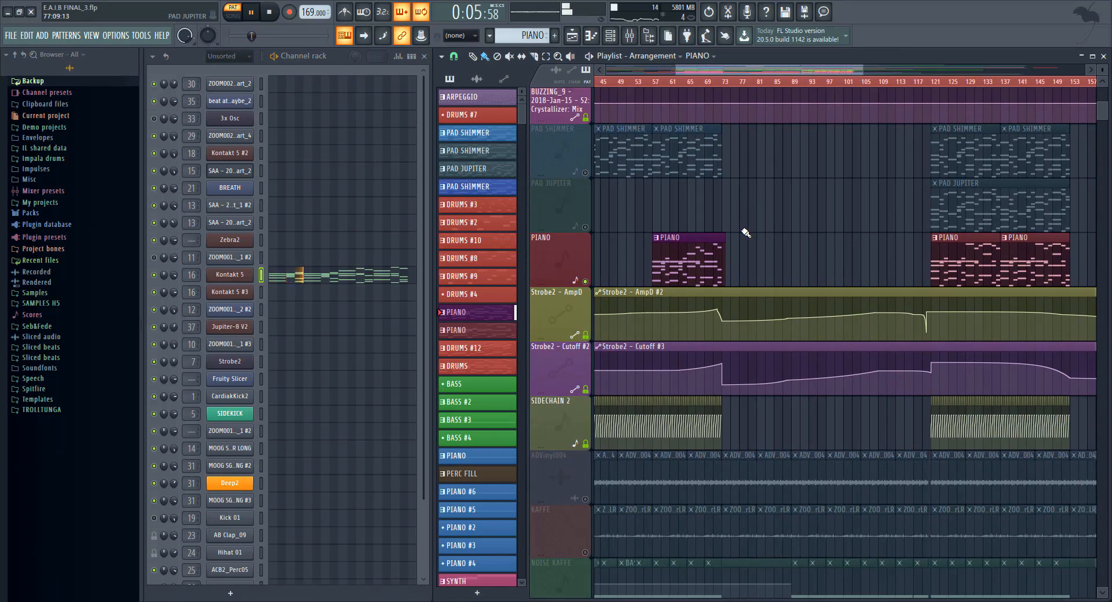
pyautogui.press('F9')
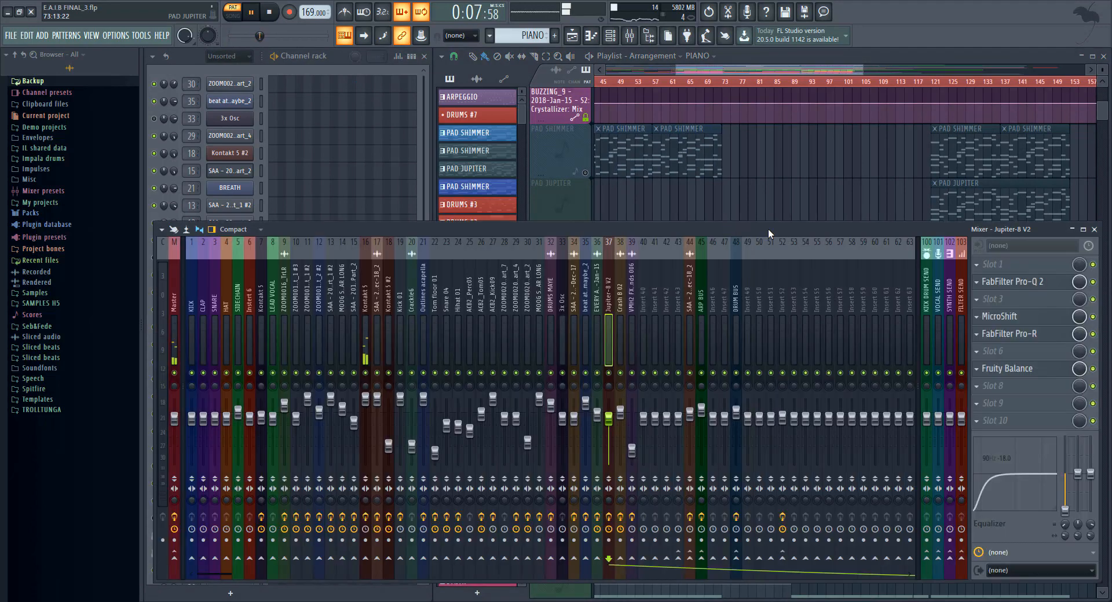
pyautogui.middleClick(680, 163)
pyautogui.middleClick(318, 149)
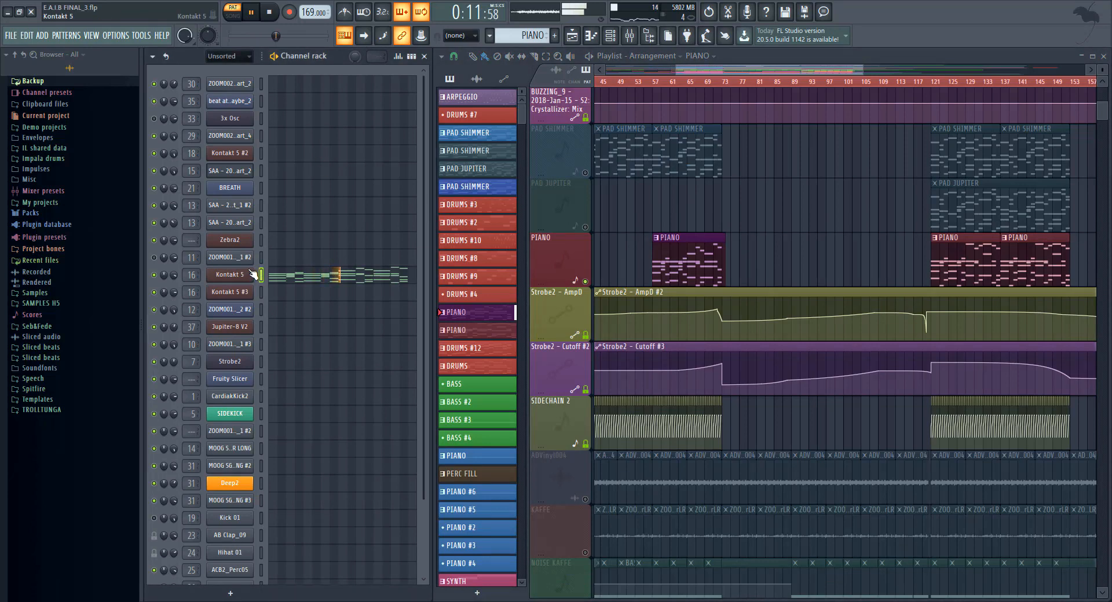
pyautogui.scroll(-3, 790, 241)
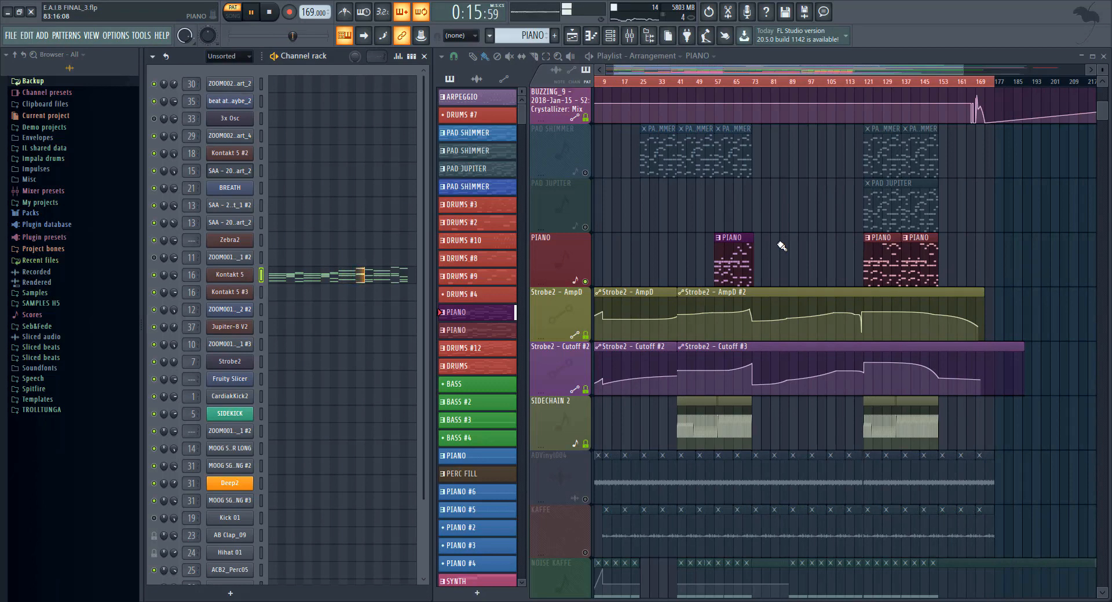
# Select the Kontakt 5 mixer track playing the PIANO pattern, stop playback and view its Virtual Mix Rack effect.
pyautogui.press('F9')
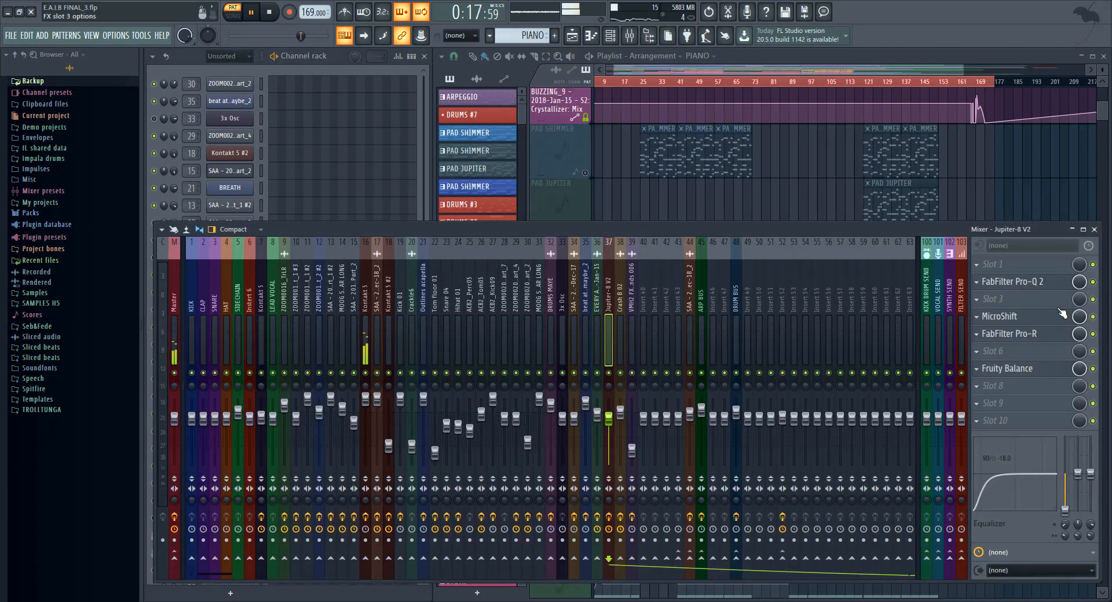
pyautogui.click(370, 311)
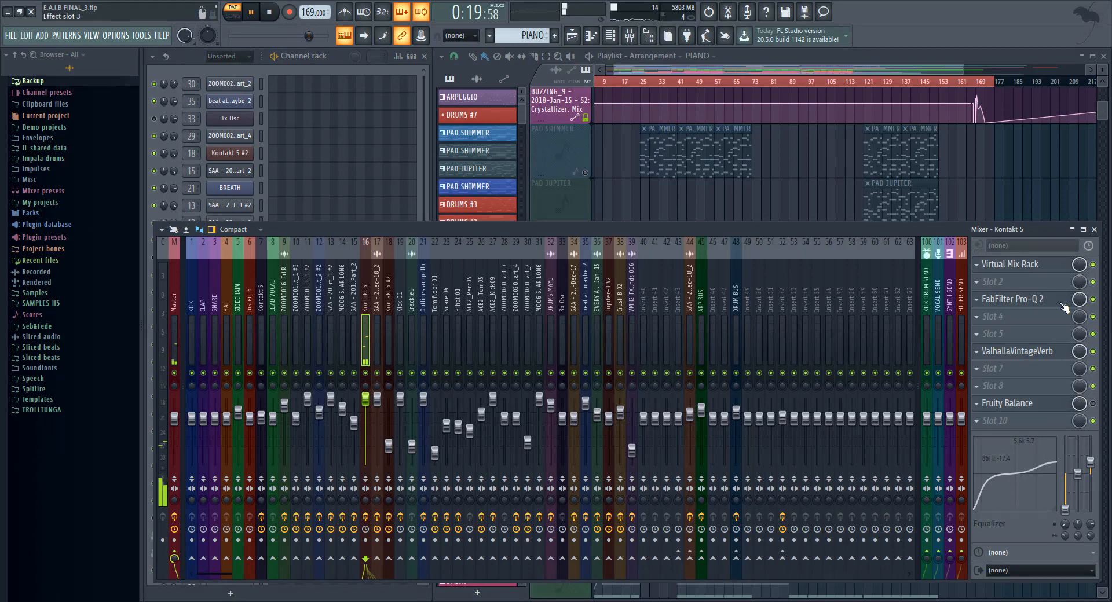
pyautogui.press('space')
pyautogui.click(1035, 266)
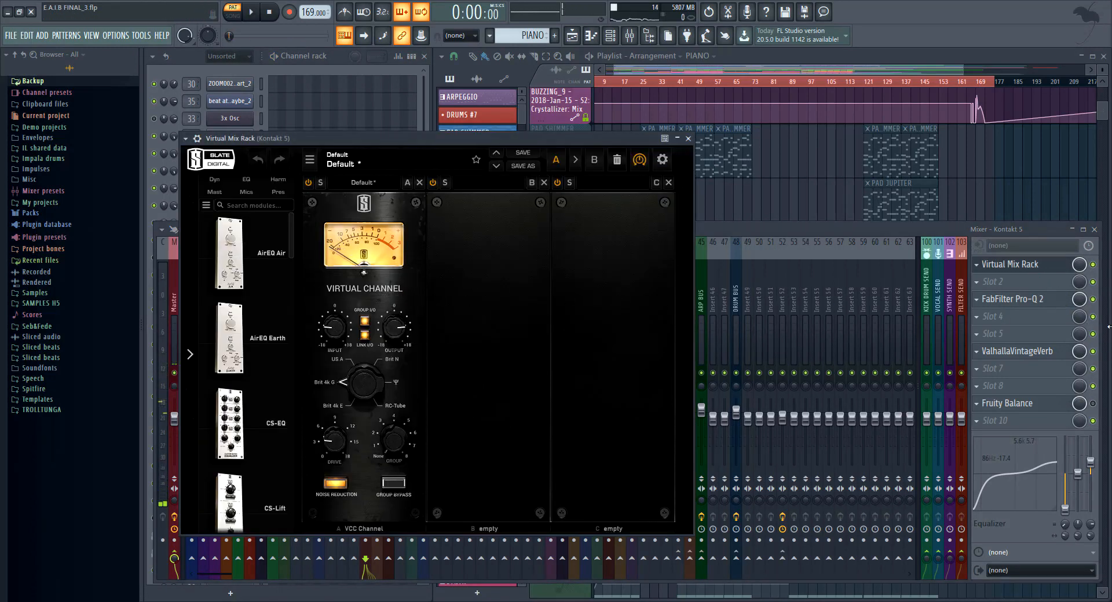
pyautogui.click(1019, 265)
# View the FabFilter Pro-Q 2 and ValhallaVintageVerb effects on the Kontakt 5 mixer track and return to the playlist and channel rack.
pyautogui.click(1035, 299)
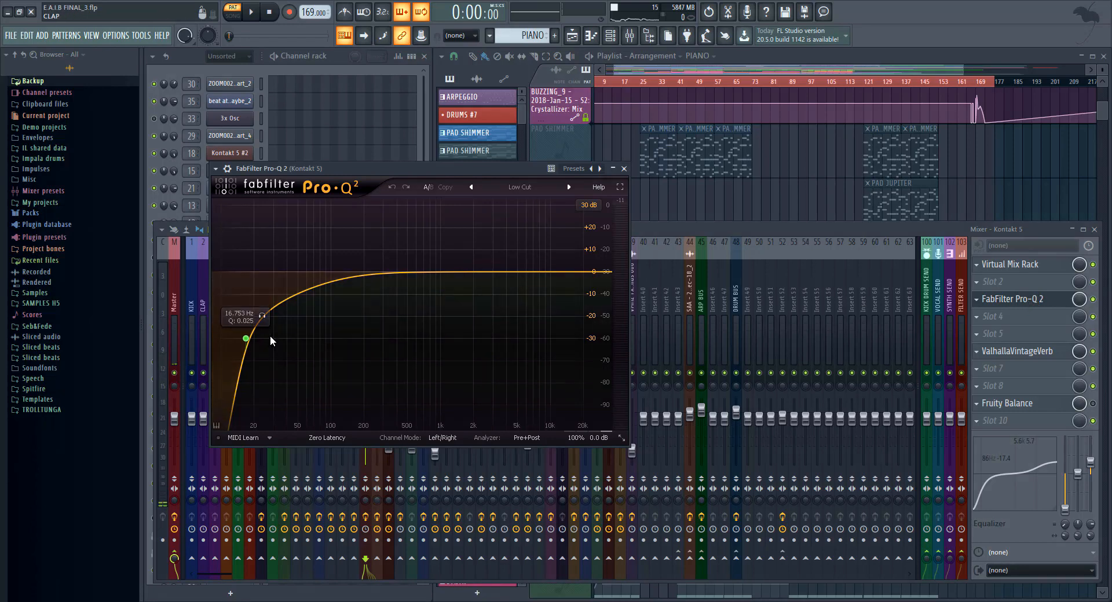
pyautogui.click(1035, 300)
pyautogui.click(1036, 352)
pyautogui.click(1036, 354)
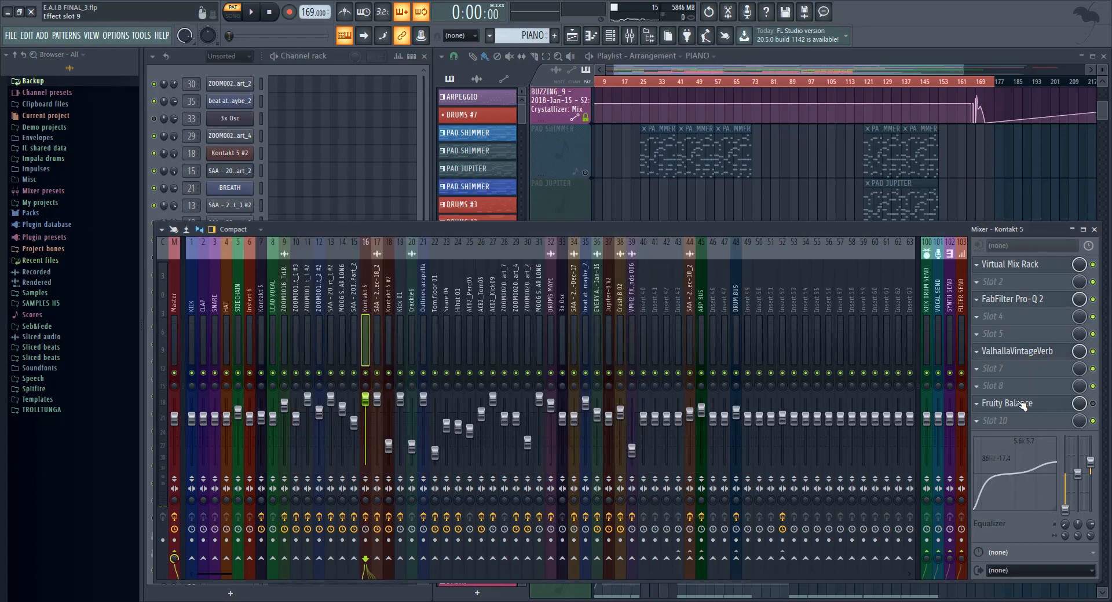
pyautogui.click(711, 137)
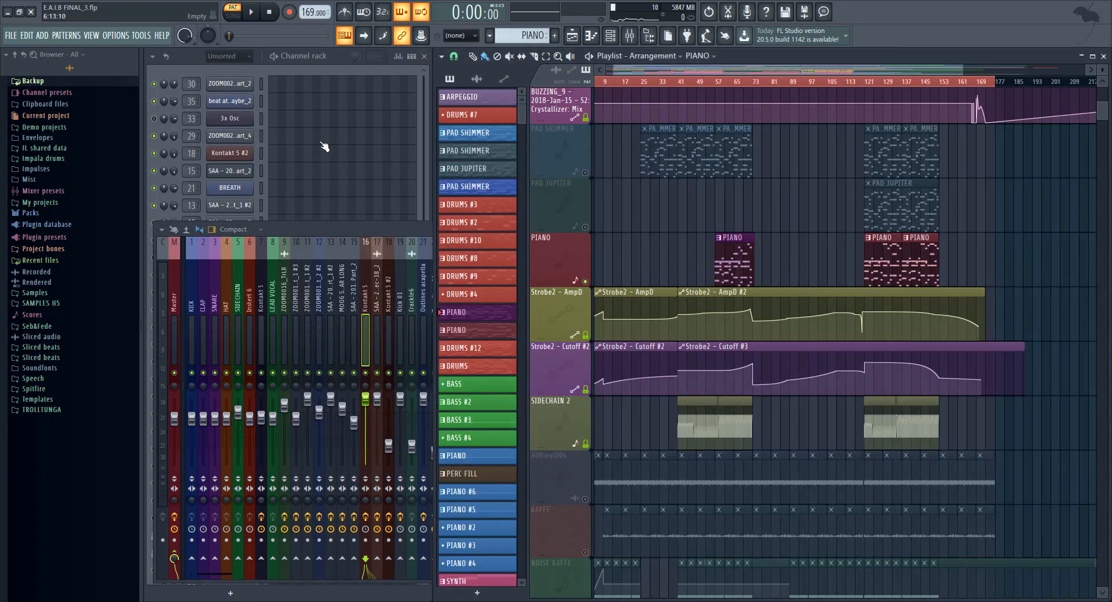
pyautogui.click(324, 144)
# Solo the ADVinyl004 track, listen to it in song mode from the start of the arrangement and stop playback.
pyautogui.scroll(-1, 969, 289)
pyautogui.scroll(-3, 868, 298)
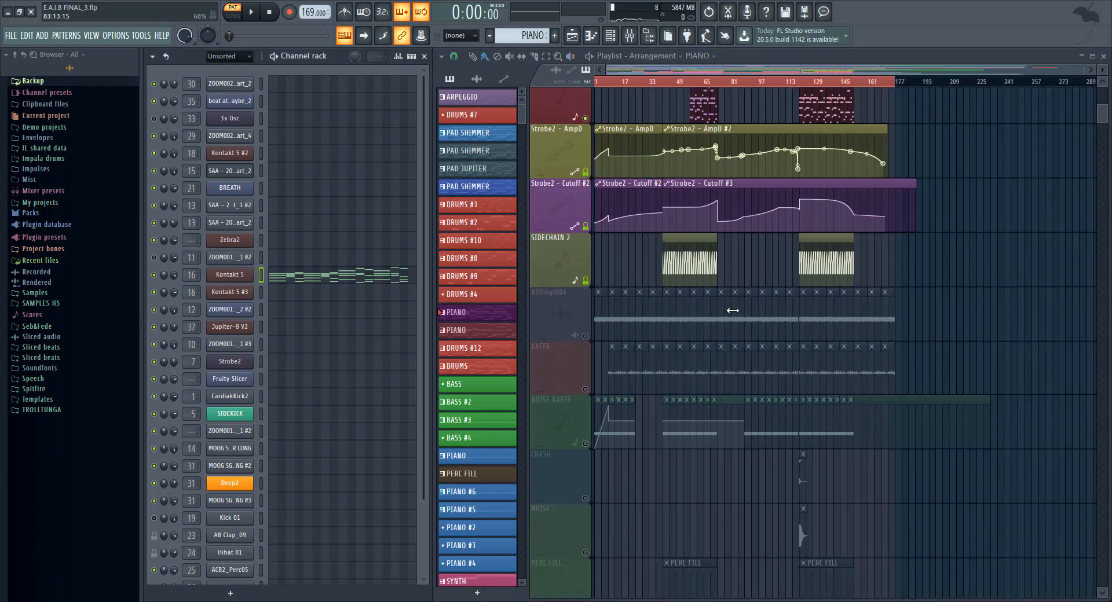
pyautogui.scroll(-2, 660, 266)
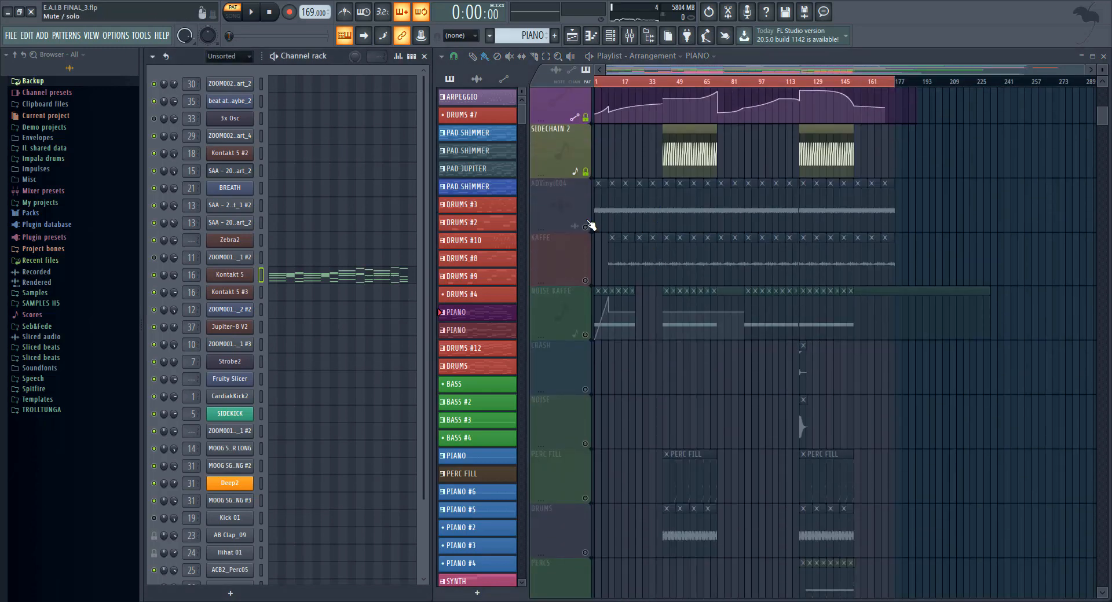
pyautogui.click(587, 223)
pyautogui.press('space')
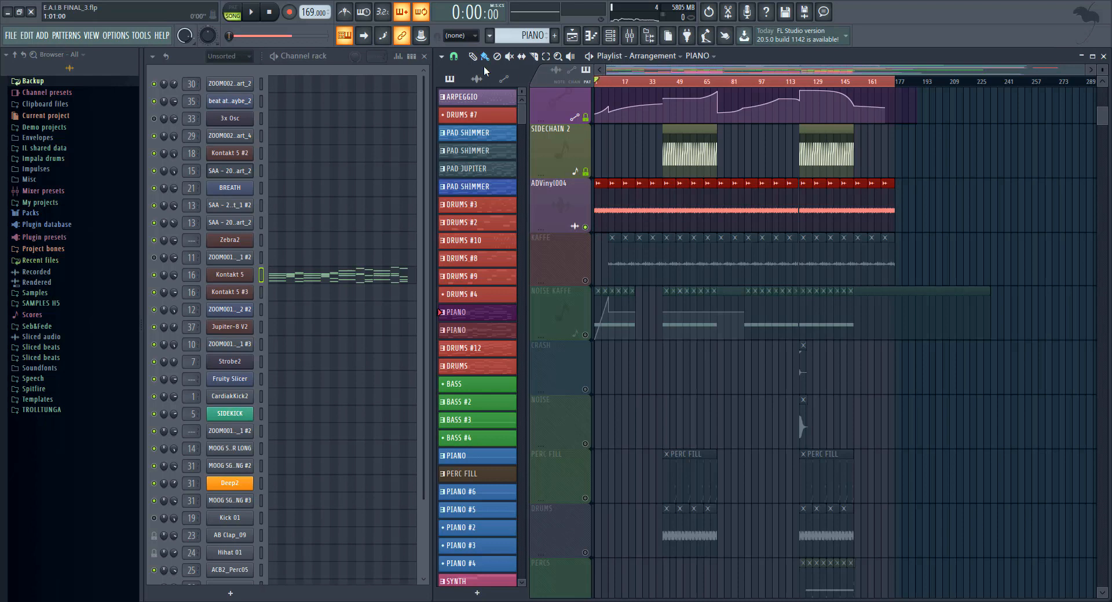
pyautogui.scroll(3, 540, 179)
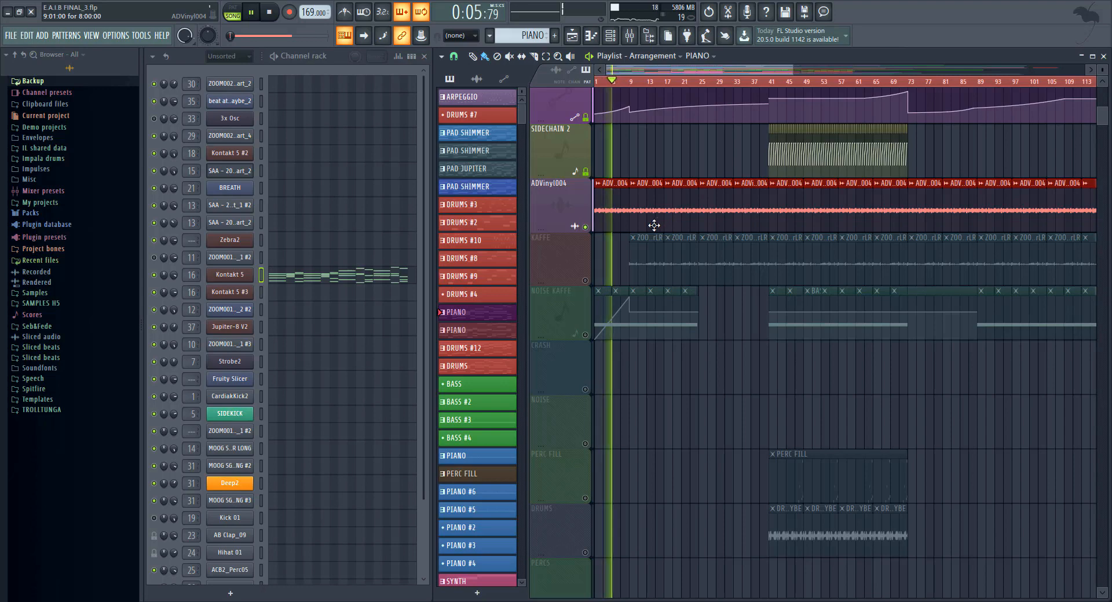
pyautogui.scroll(-2, 655, 225)
pyautogui.press('space')
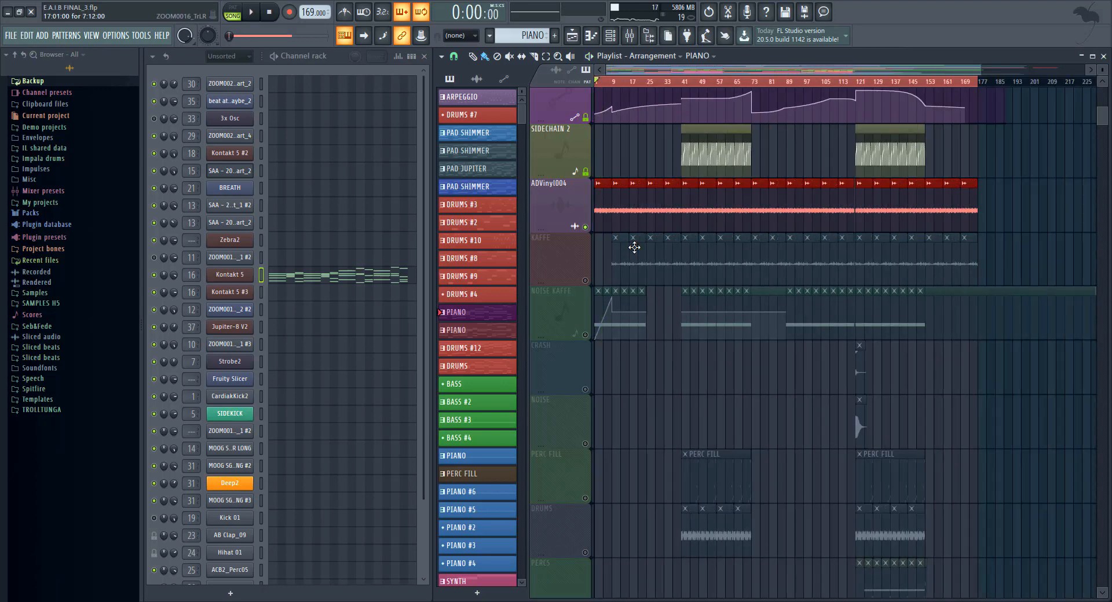
# Solo the KAFFE track, listen to its ZOOM0016_TrLR clips from bar 9 and stop playback.
pyautogui.rightClick(586, 282)
pyautogui.scroll(4, 574, 261)
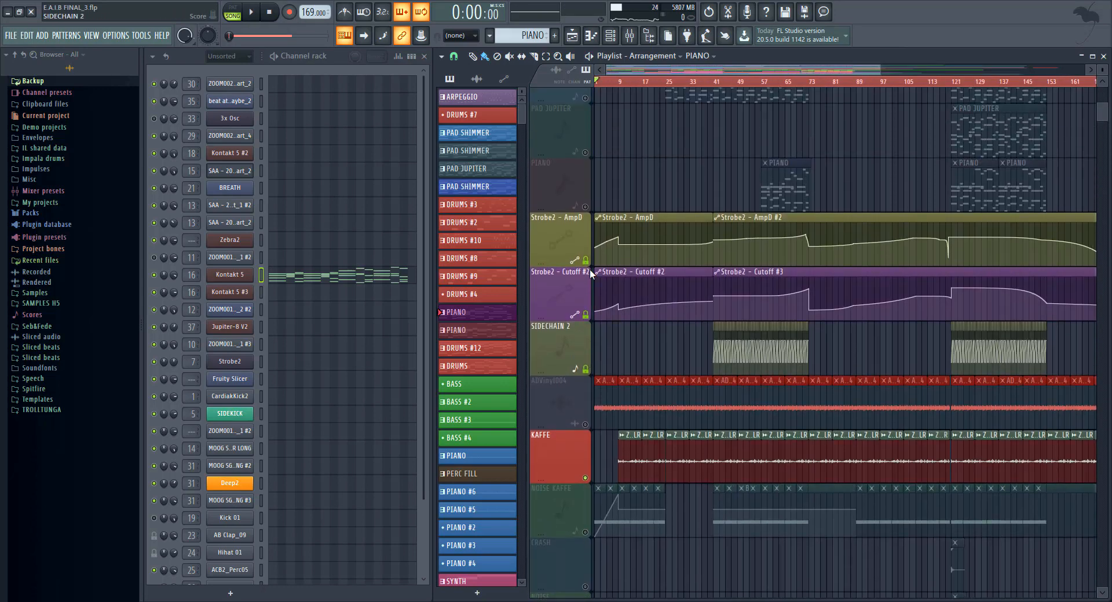
pyautogui.scroll(-4, 592, 274)
pyautogui.scroll(1, 605, 287)
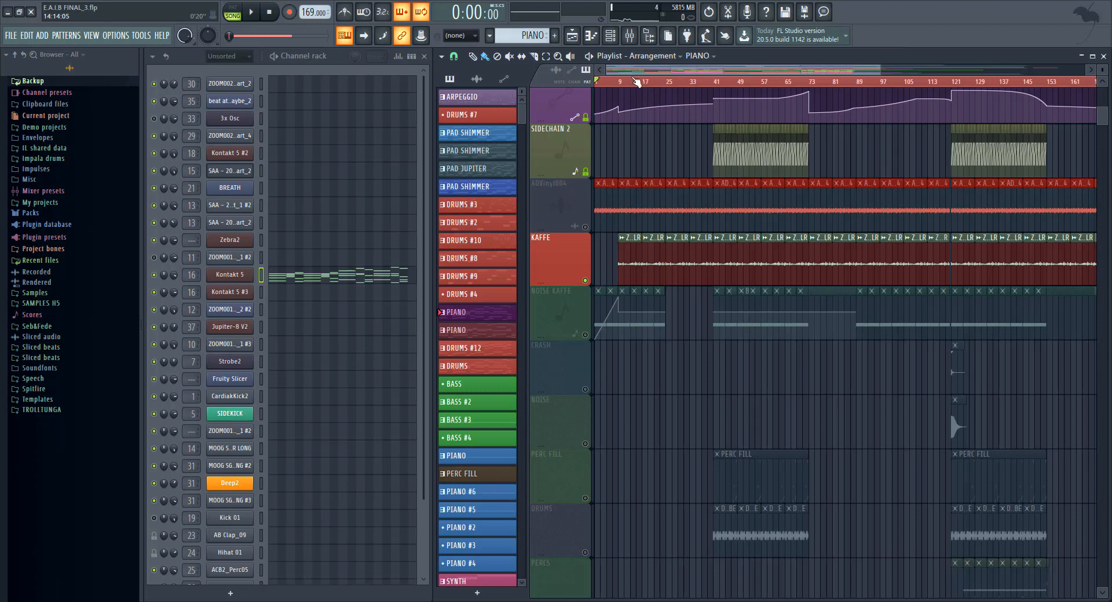
pyautogui.moveTo(617, 80); pyautogui.dragTo(619, 82)
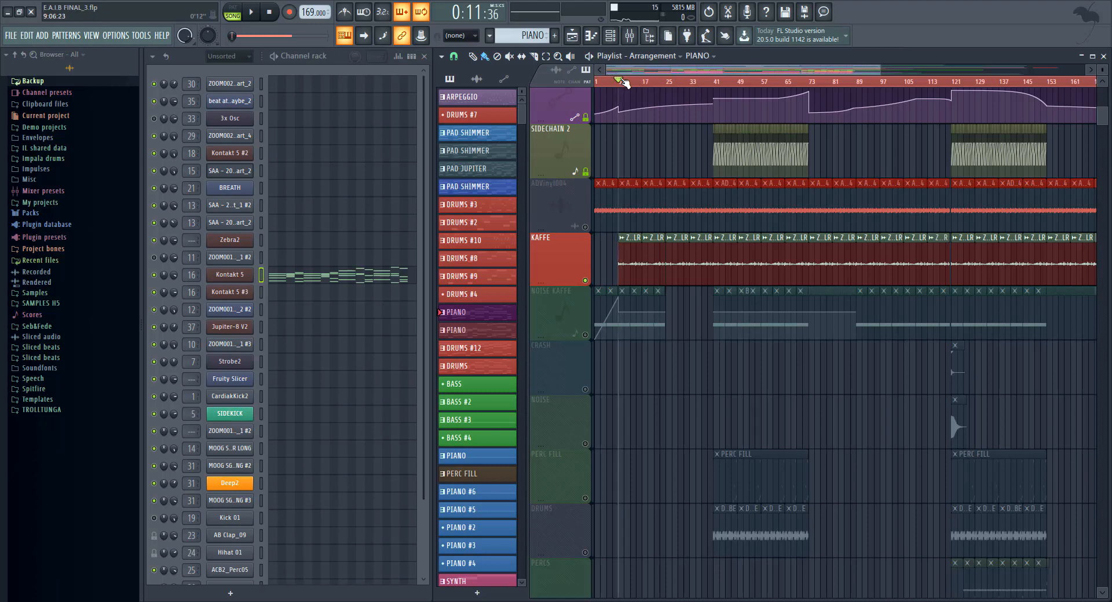
pyautogui.press('space')
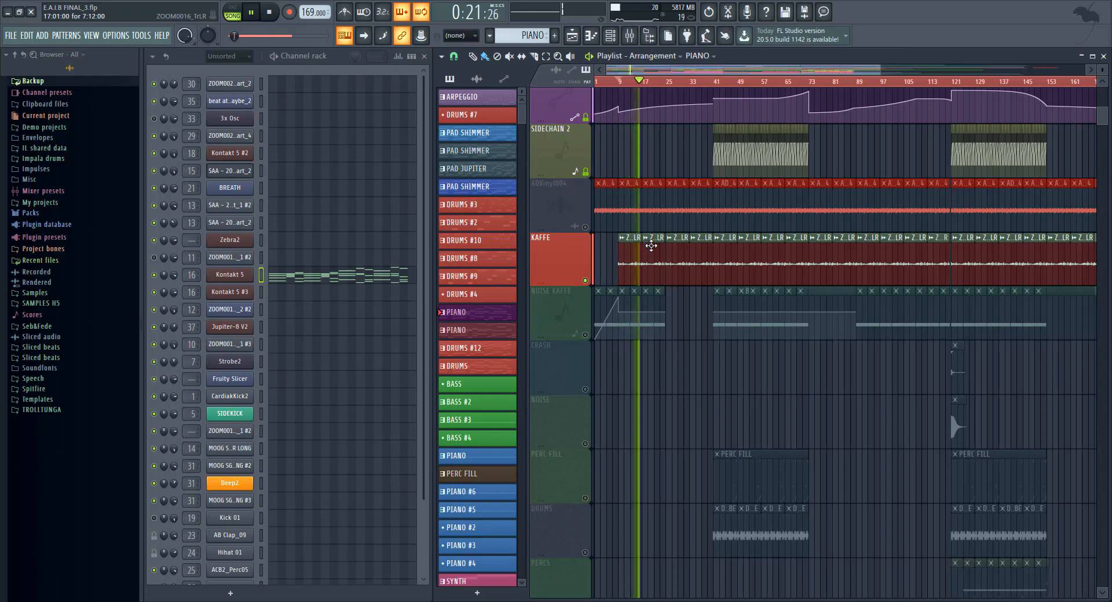
pyautogui.scroll(4, 641, 246)
pyautogui.scroll(-2, 641, 248)
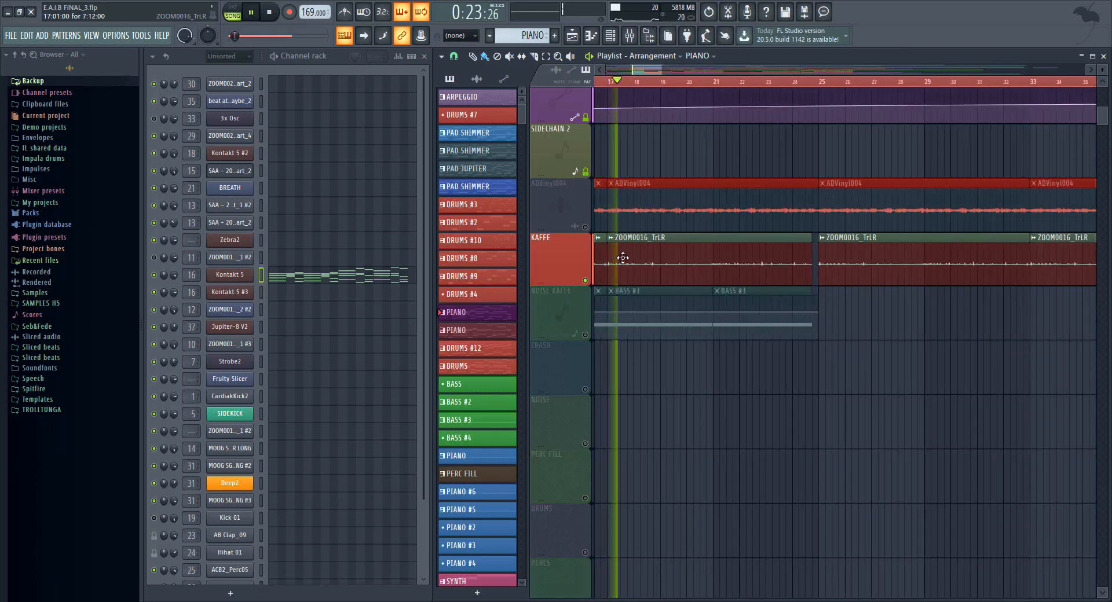
pyautogui.scroll(-2, 623, 257)
pyautogui.scroll(-3, 622, 258)
pyautogui.press('space')
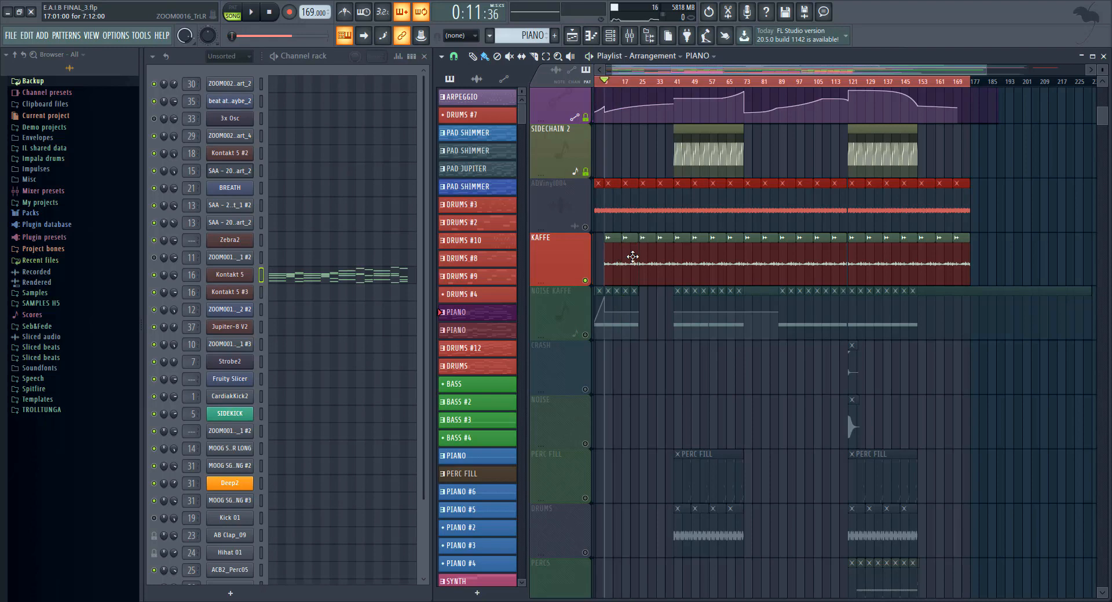
# Open the ZOOM0016_TrLR clip's channel and mixer track and view its Decimort 2 bit crusher.
pyautogui.doubleClick(632, 257)
pyautogui.press('F9')
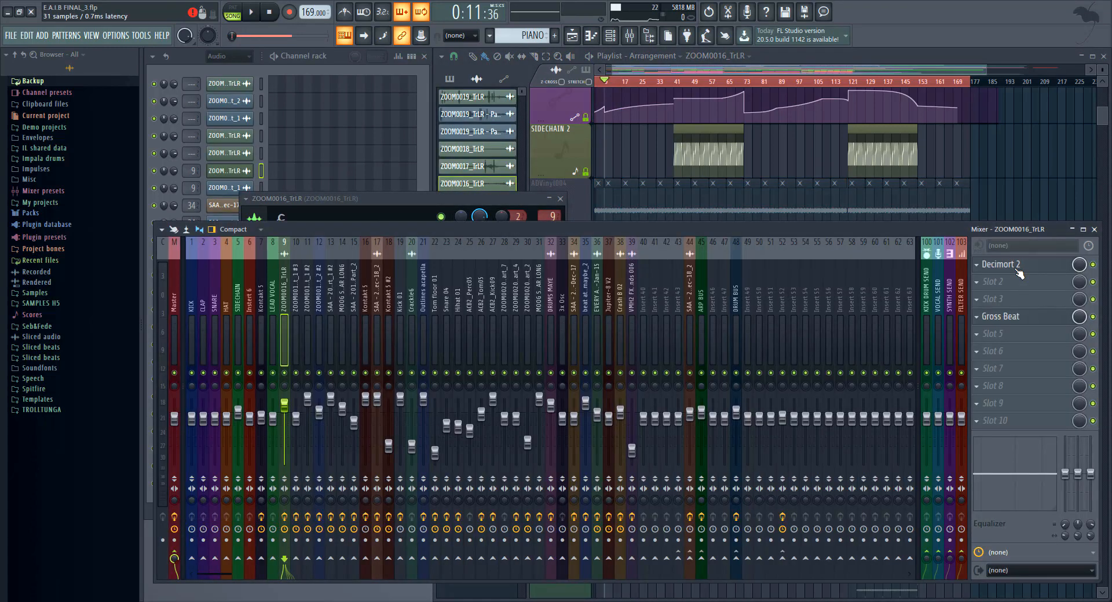
pyautogui.click(997, 264)
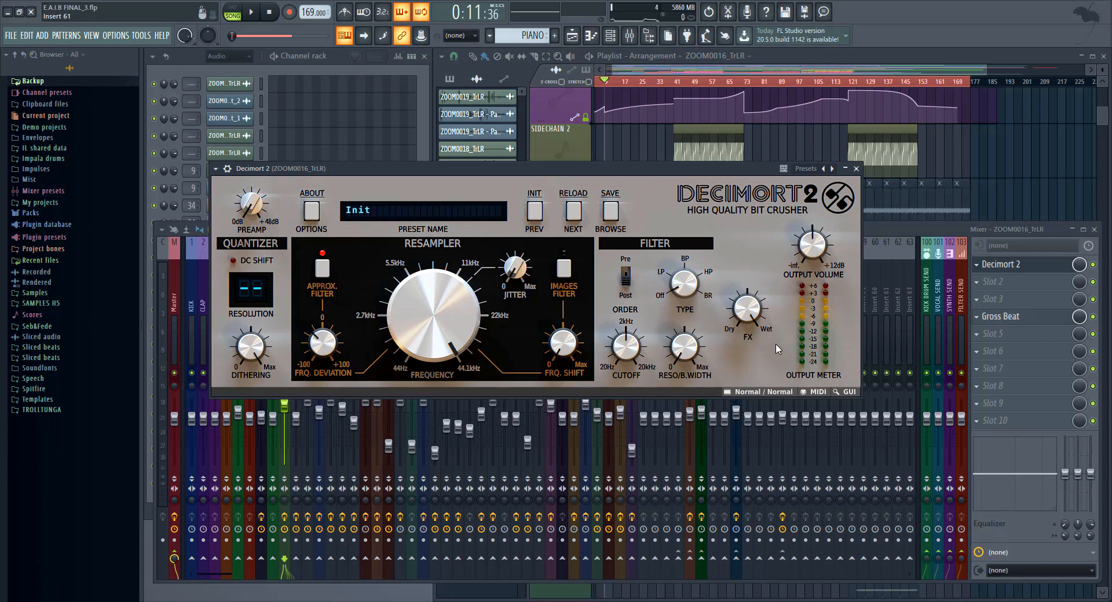
pyautogui.click(1001, 265)
# View the Gross Beat effect on the ZOOM0016_TrLR mixer track and return to the playlist and channel rack.
pyautogui.click(1015, 317)
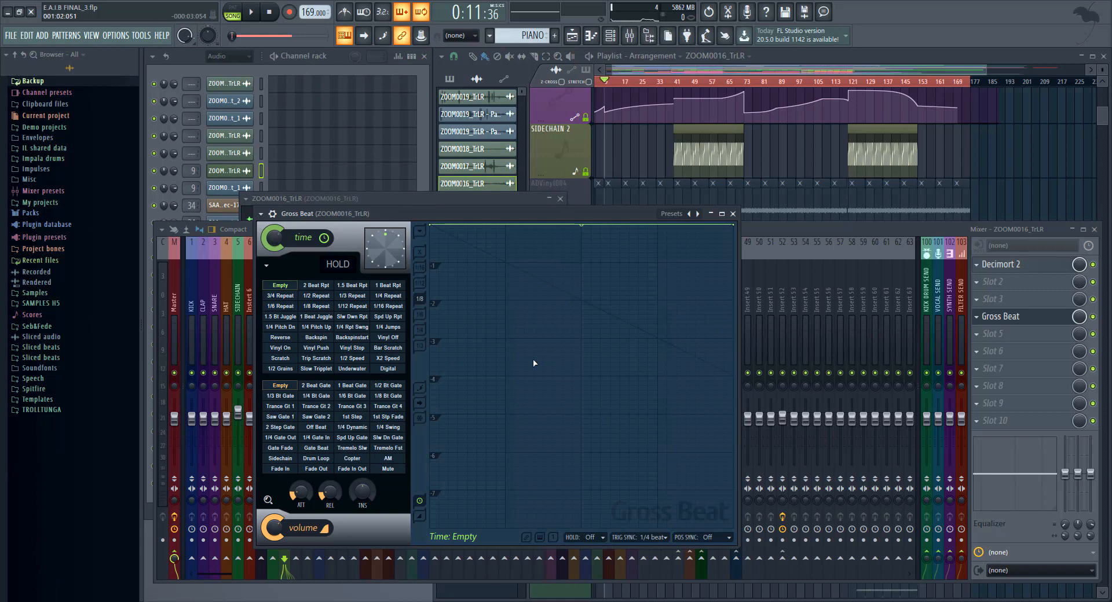
pyautogui.click(1000, 317)
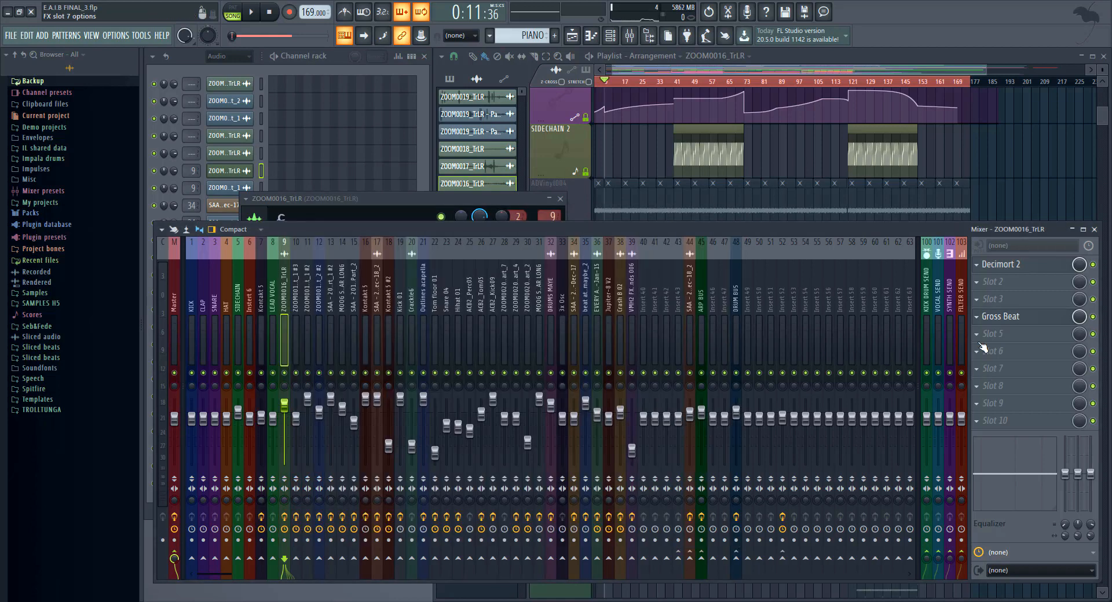
pyautogui.click(703, 177)
pyautogui.click(378, 157)
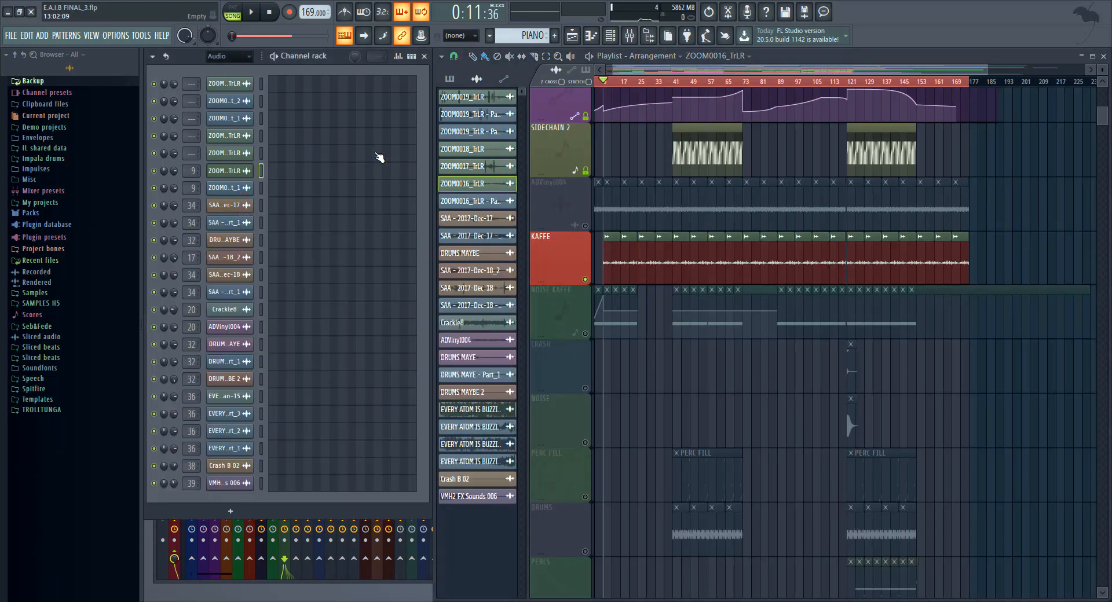
# Solo the NOISE KAFFE track and play it from bar 9.
pyautogui.moveTo(676, 260); pyautogui.dragTo(685, 267)
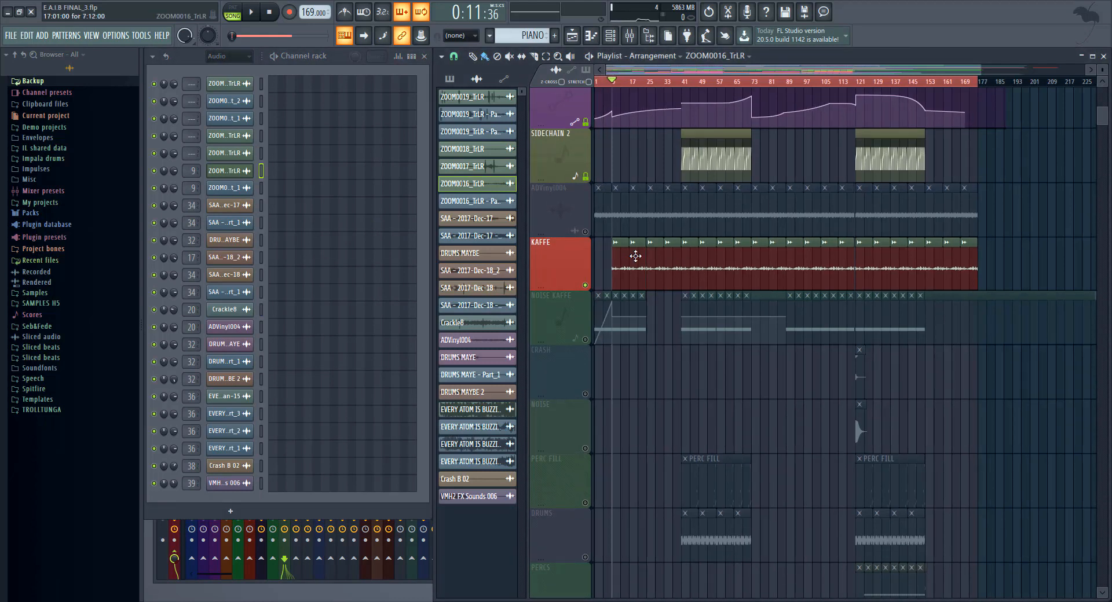
pyautogui.scroll(-2, 633, 258)
pyautogui.scroll(1, 603, 203)
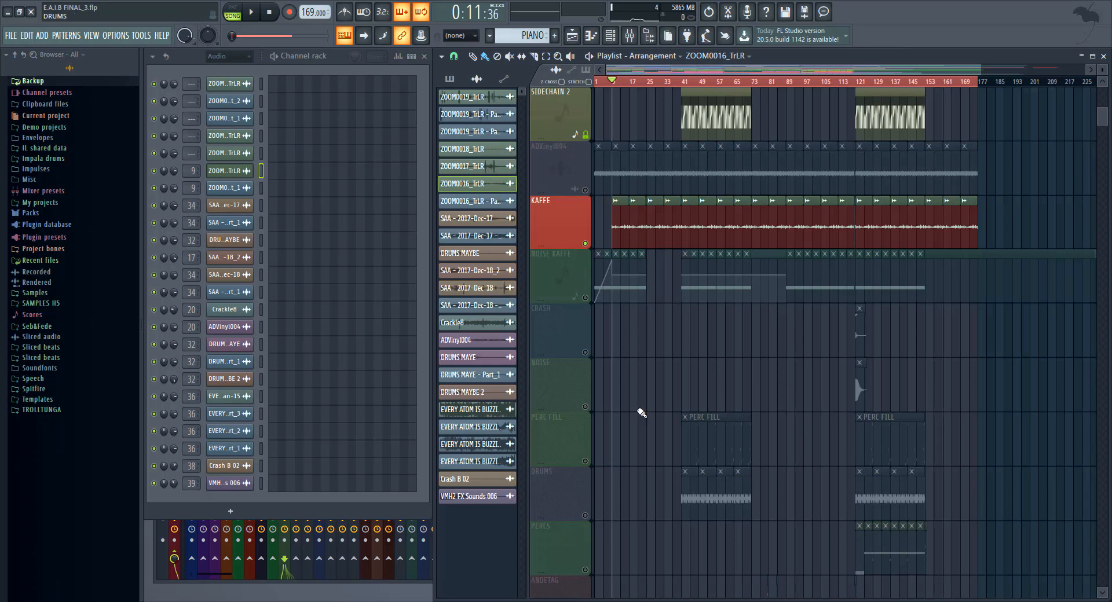
pyautogui.scroll(2, 583, 306)
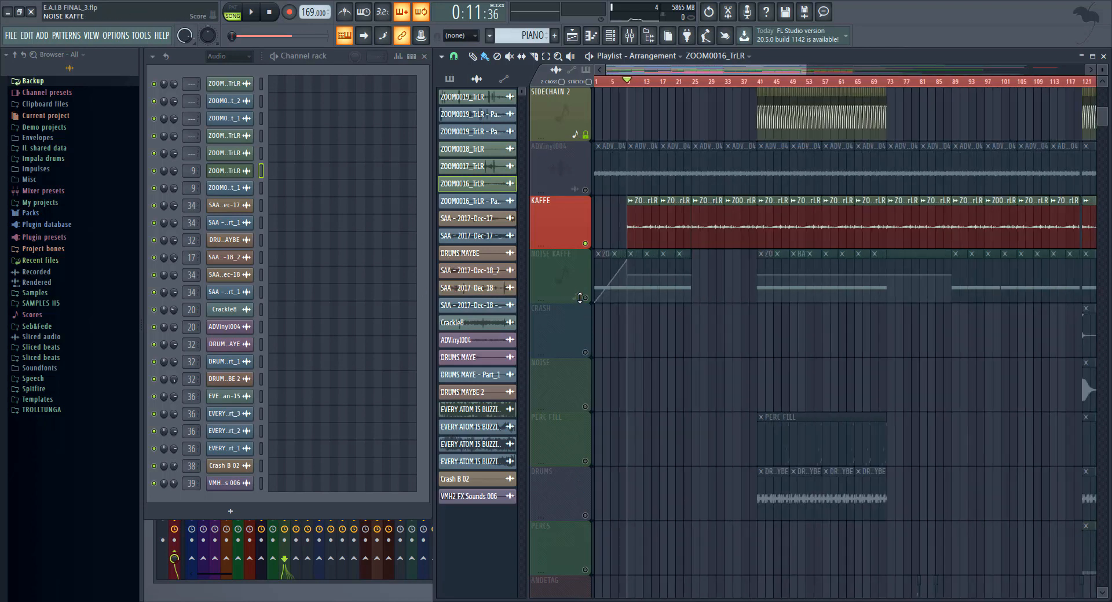
pyautogui.click(585, 297)
pyautogui.press('space')
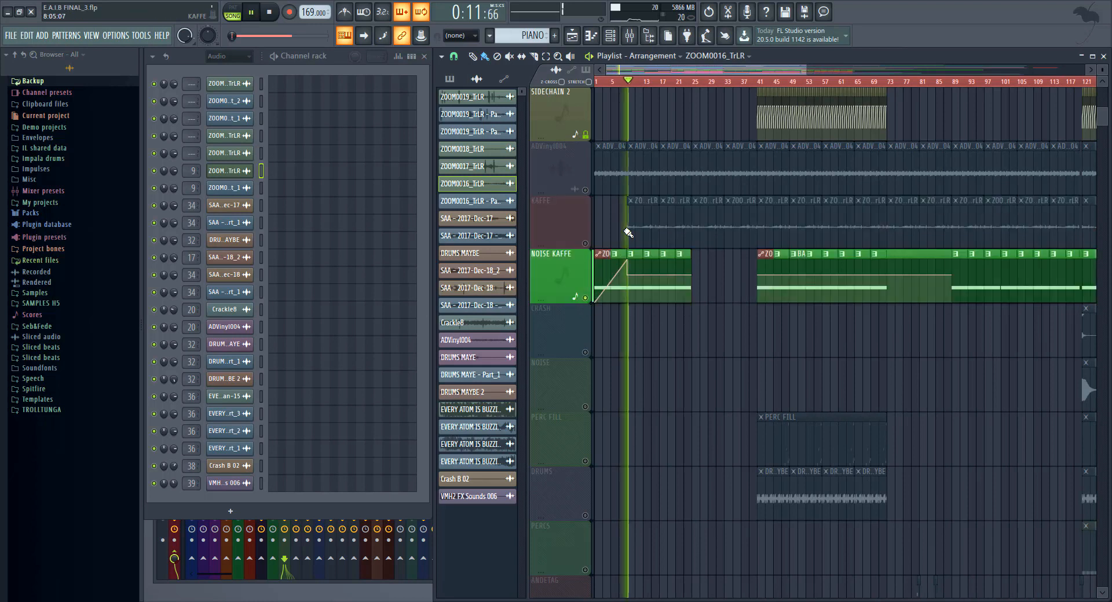
pyautogui.press('space')
pyautogui.press('space')
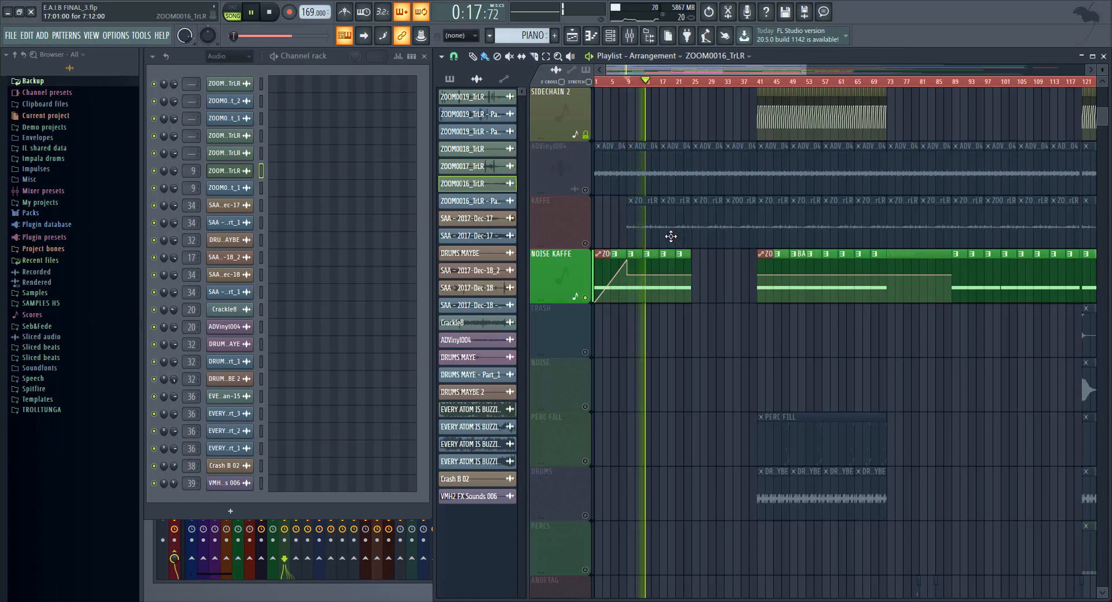
# Listen to the NOISE KAFFE section around bar 65 and stop playback.
pyautogui.click(855, 81)
pyautogui.scroll(-4, 854, 81)
pyautogui.press('space')
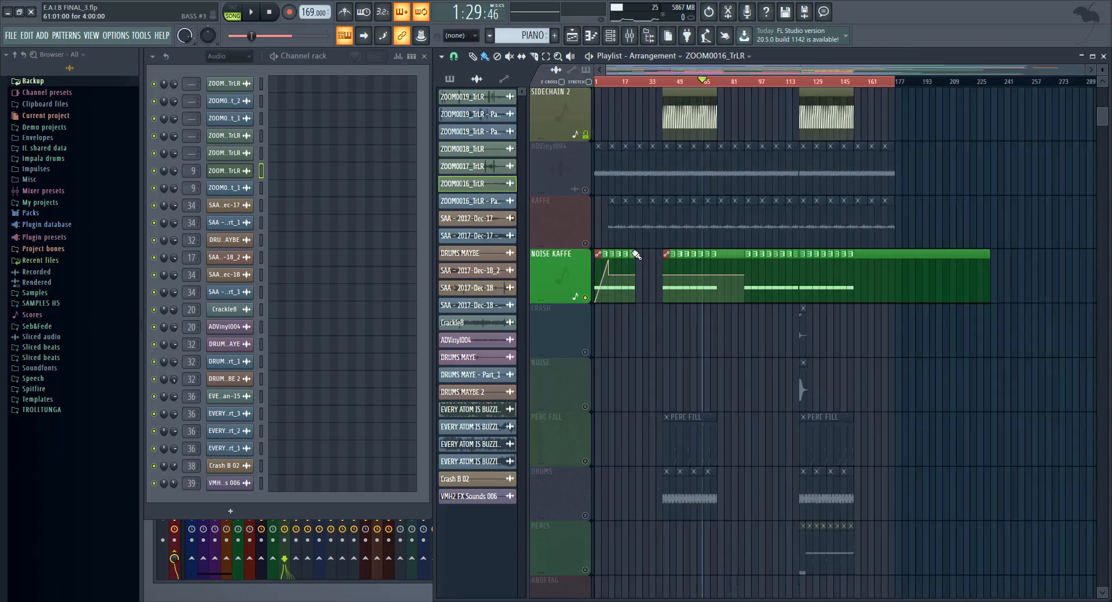
# Solo the CRASH track in the playlist.
pyautogui.scroll(3, 619, 285)
pyautogui.moveTo(708, 329); pyautogui.dragTo(519, 298)
pyautogui.moveTo(672, 313); pyautogui.dragTo(606, 328)
pyautogui.click(587, 322)
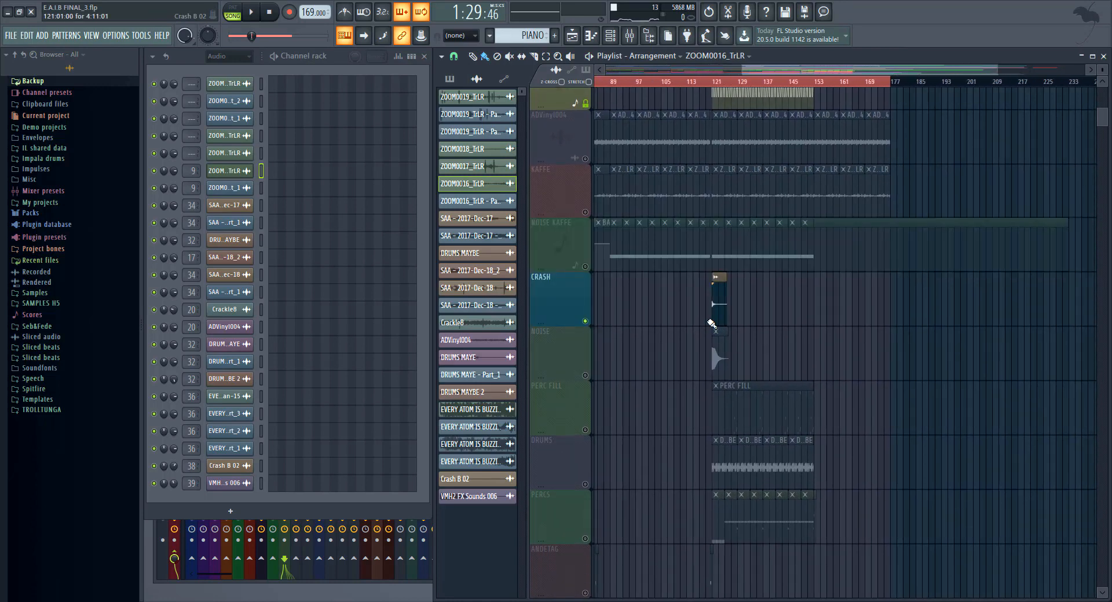
# Play the CRASH hit at bar 121, switch the solo to the NOISE track and stop playback.
pyautogui.scroll(5, 712, 315)
pyautogui.click(722, 81)
pyautogui.scroll(-5, 725, 84)
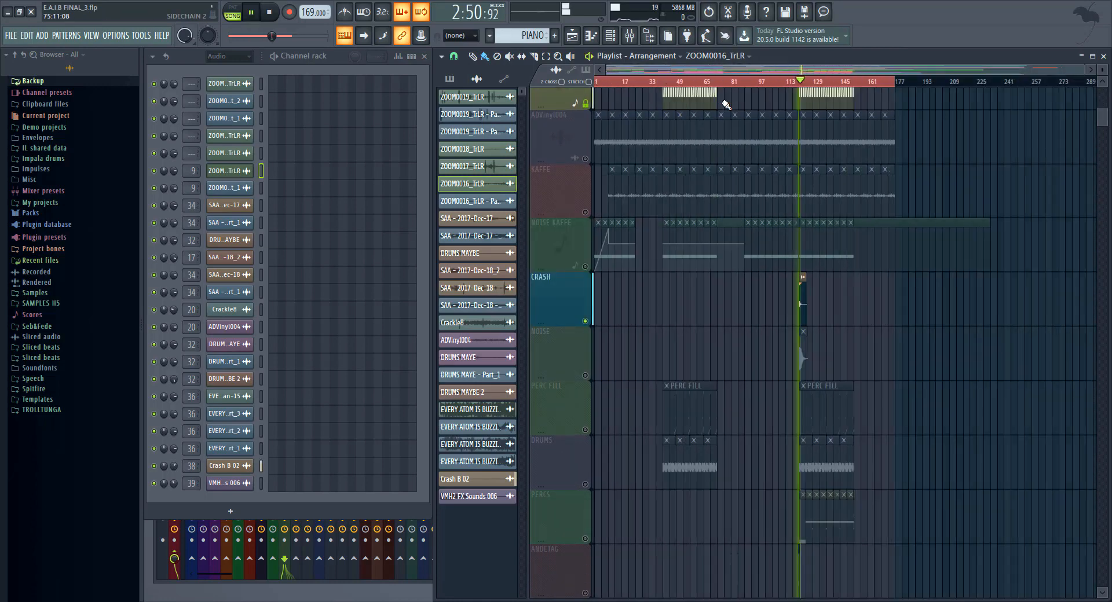
pyautogui.click(588, 378)
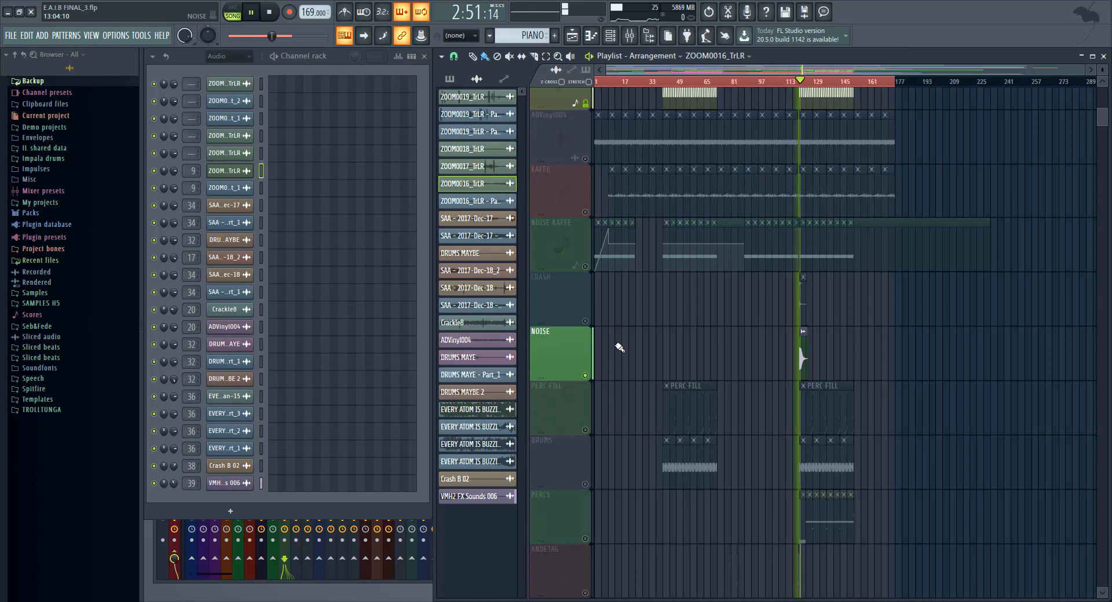
pyautogui.press('space')
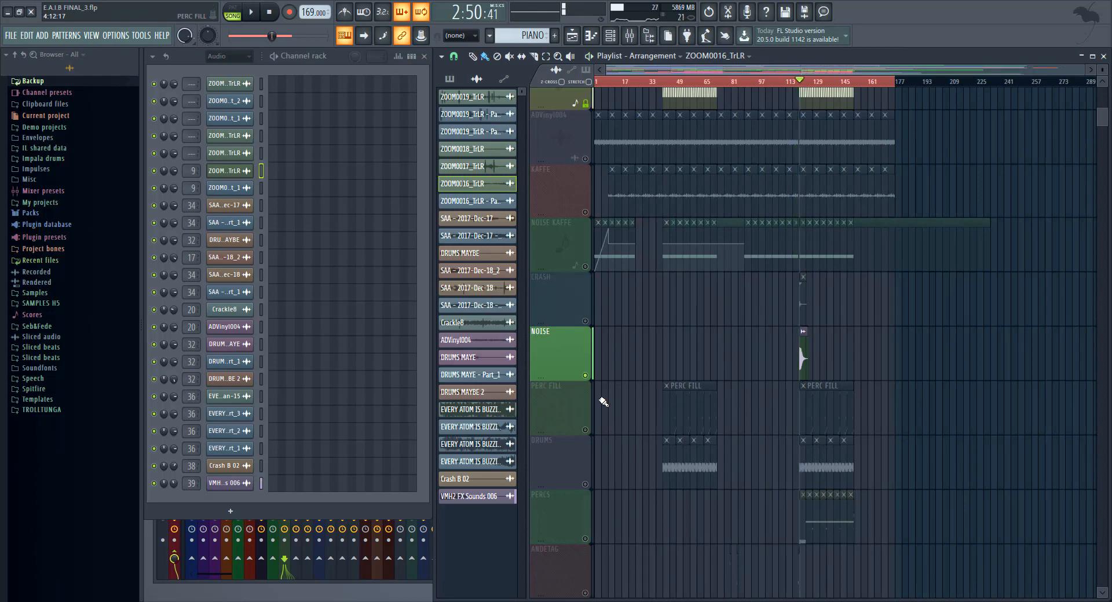
# Solo the PERC FILL track, listen to its first clip and stop playback.
pyautogui.click(588, 431)
pyautogui.scroll(4, 710, 354)
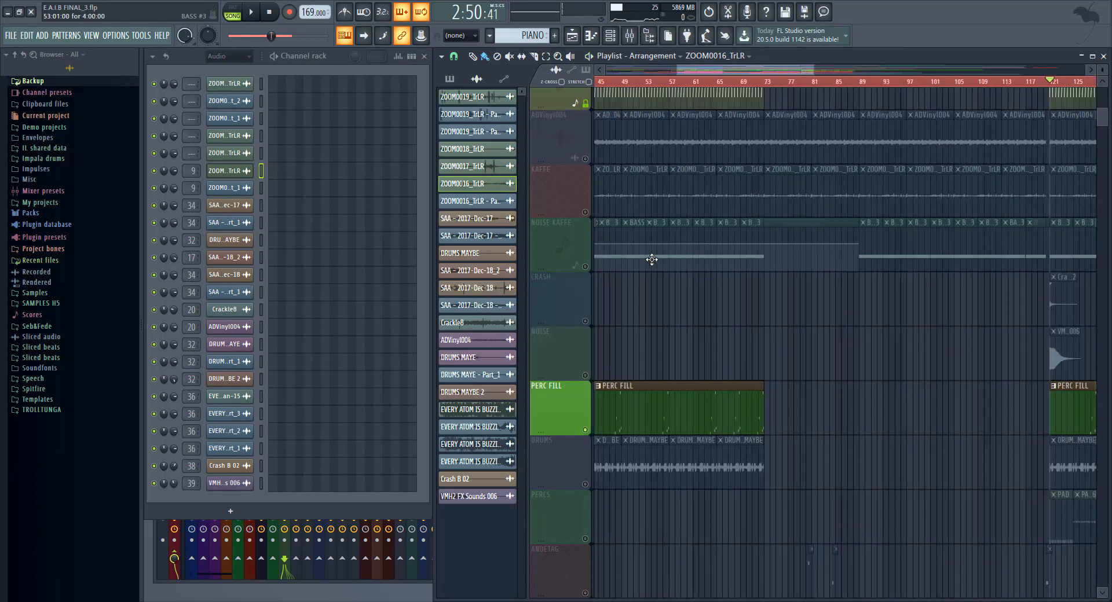
pyautogui.click(672, 82)
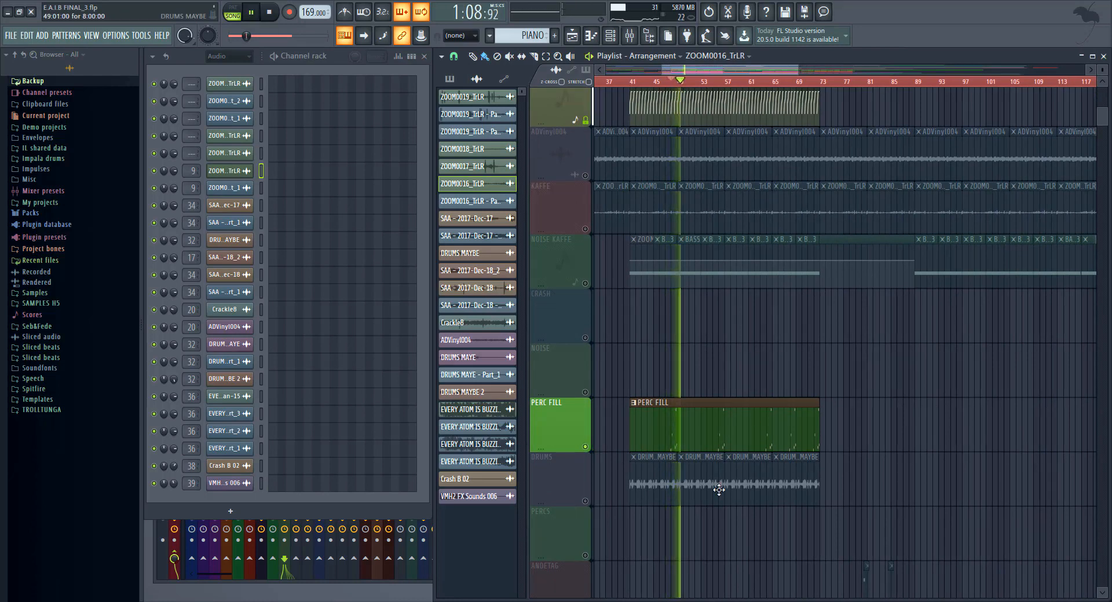
pyautogui.press('space')
# Select the PERC FILL pattern, play it again and open the Fruity Slicer channel for ZOOM0019_TrLR - Part_2.
pyautogui.click(712, 432)
pyautogui.press('space')
pyautogui.click(242, 309)
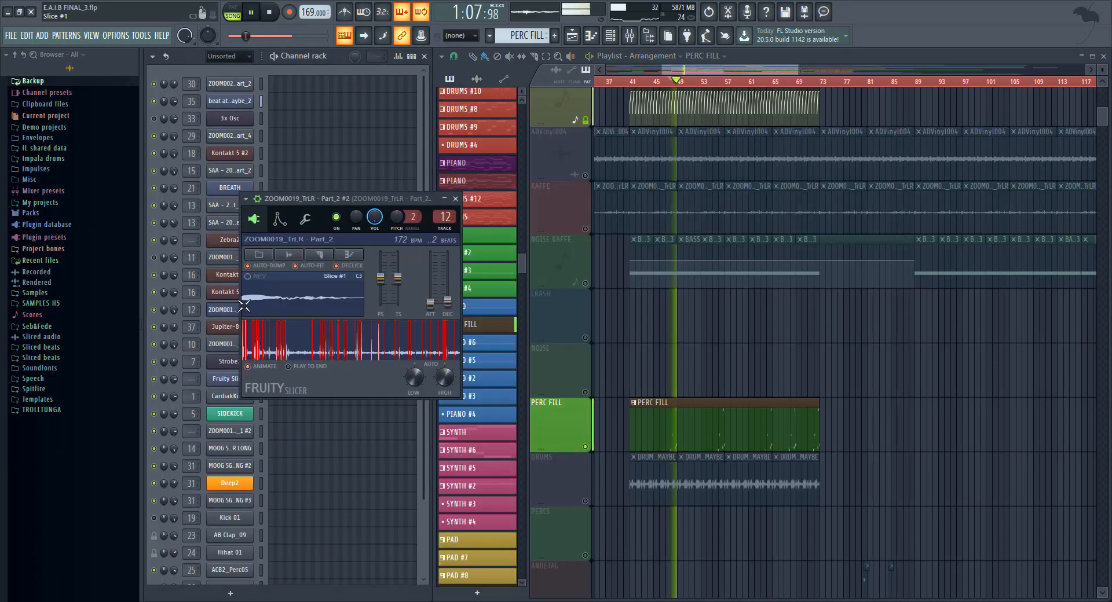
# Stop playback and examine the PERC FILL slice notes of the ZOOM0019_TrLR - Part_2 #2 channel in the piano roll.
pyautogui.press('space')
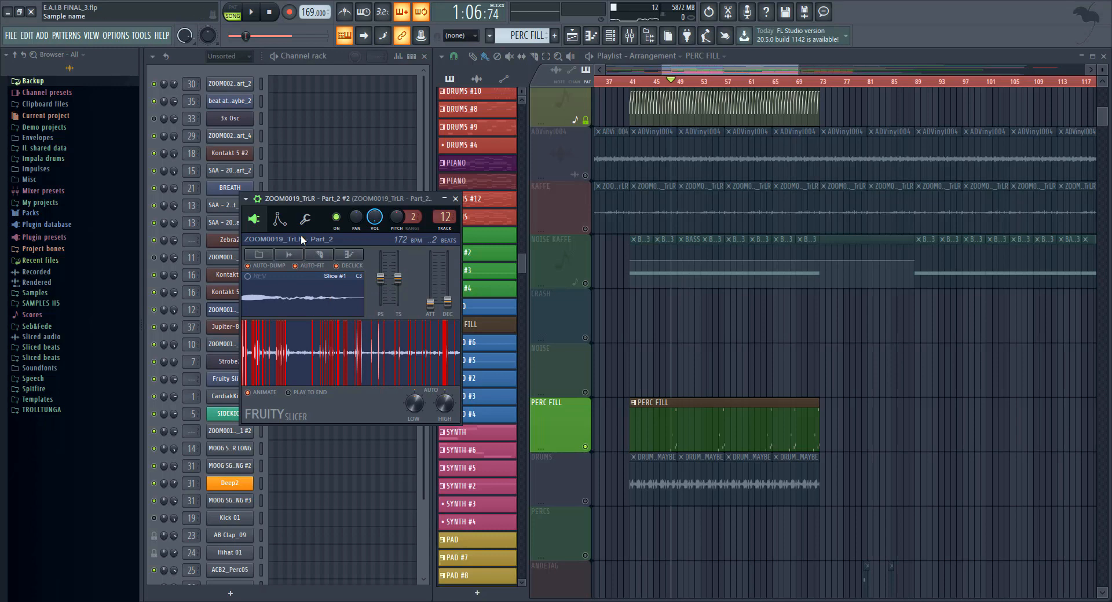
pyautogui.press('F6')
pyautogui.press('F7')
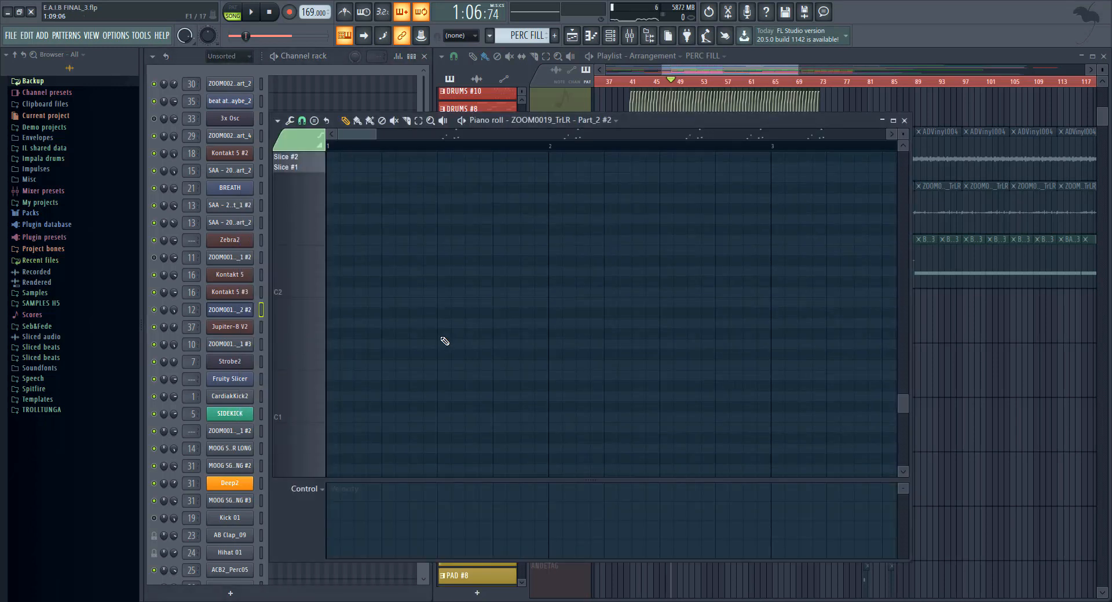
pyautogui.moveTo(342, 334); pyautogui.dragTo(361, 170)
pyautogui.rightClick(361, 170)
pyautogui.press('F7')
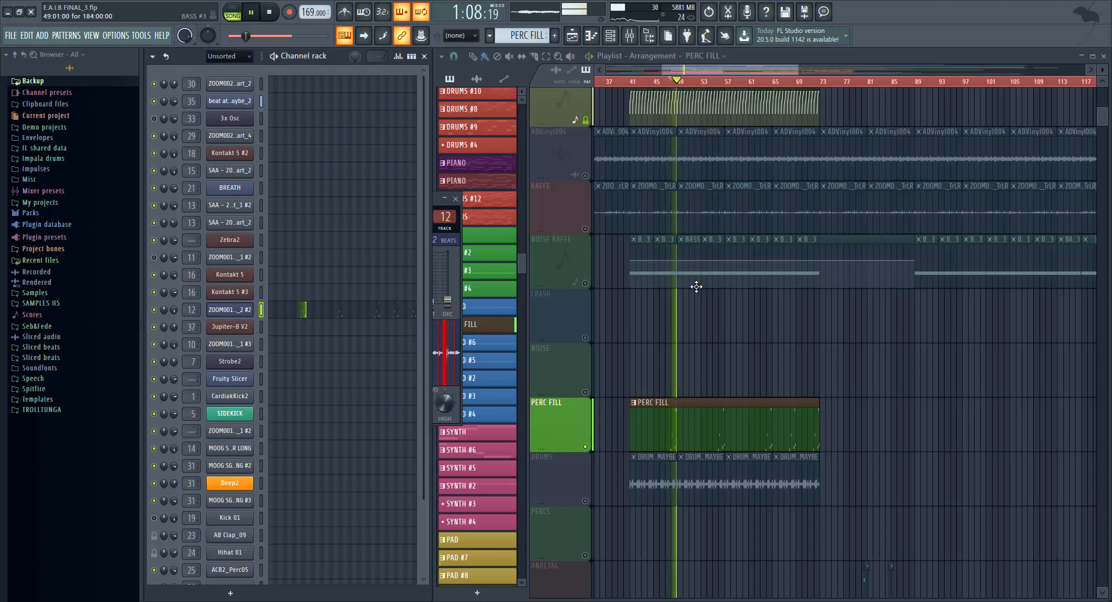
# Enable the DRUMS track alongside PERC FILL and listen to both, including a pass from about bar 47.
pyautogui.scroll(-2, 695, 285)
pyautogui.press('space')
pyautogui.click(584, 393)
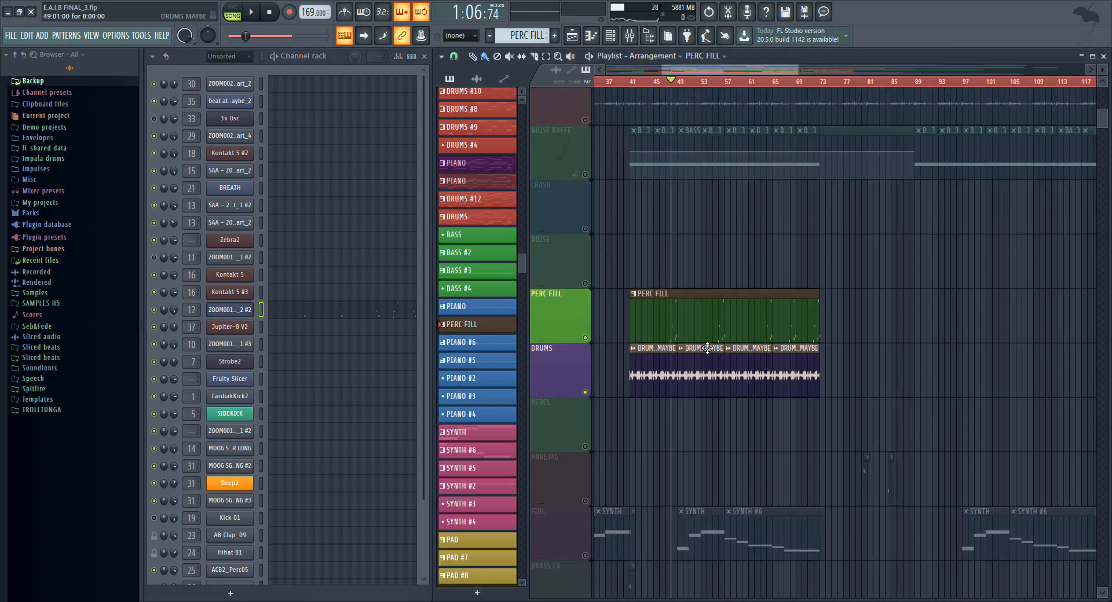
pyautogui.press('space')
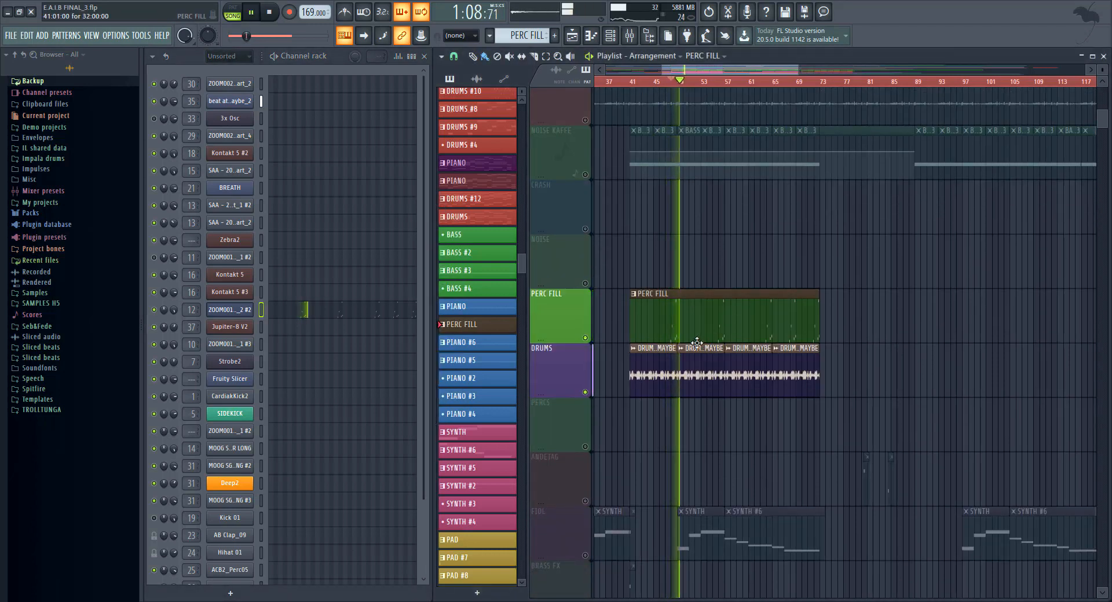
pyautogui.press('space')
pyautogui.scroll(3, 672, 168)
pyautogui.click(665, 82)
pyautogui.press('space')
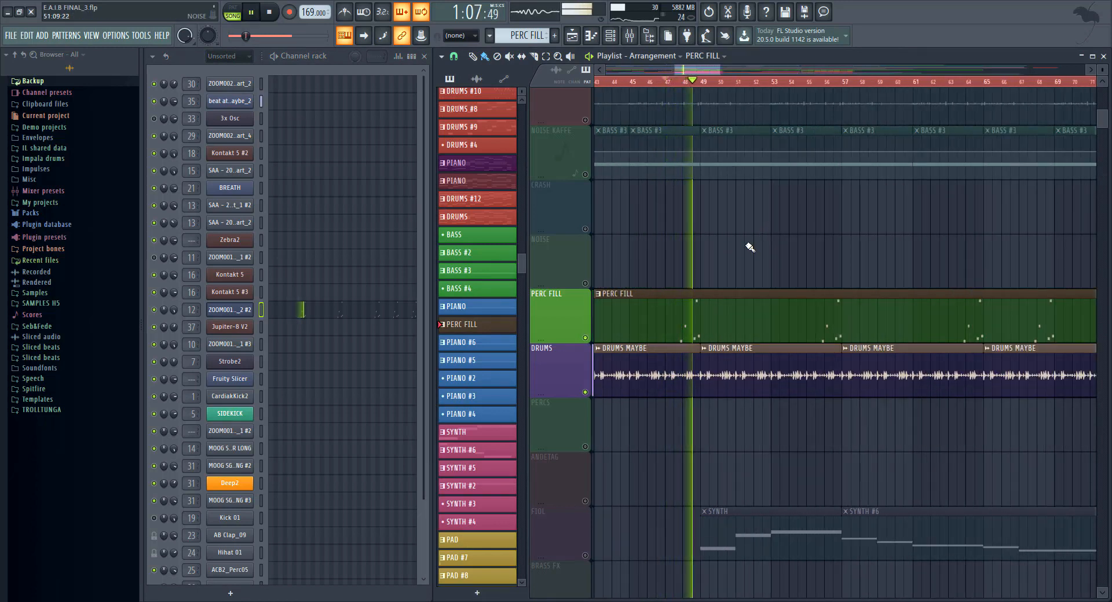
pyautogui.press('space')
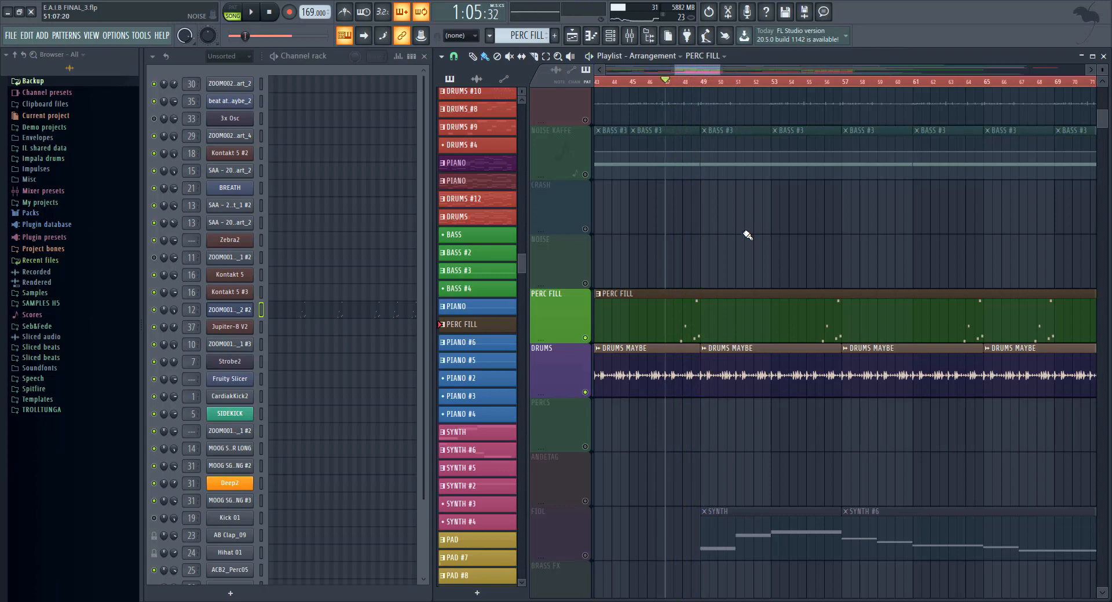
# Mute the PERC FILL track and play the DRUMS track alone from bar 41.
pyautogui.scroll(-1, 732, 266)
pyautogui.scroll(-1, 724, 307)
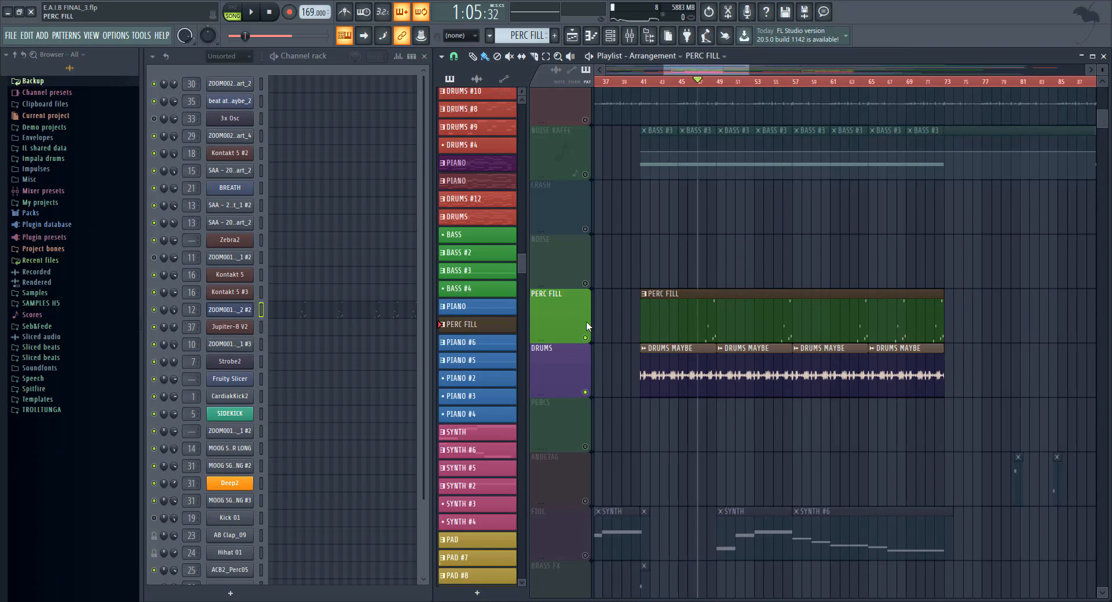
pyautogui.click(586, 338)
pyautogui.moveTo(667, 277); pyautogui.dragTo(737, 251)
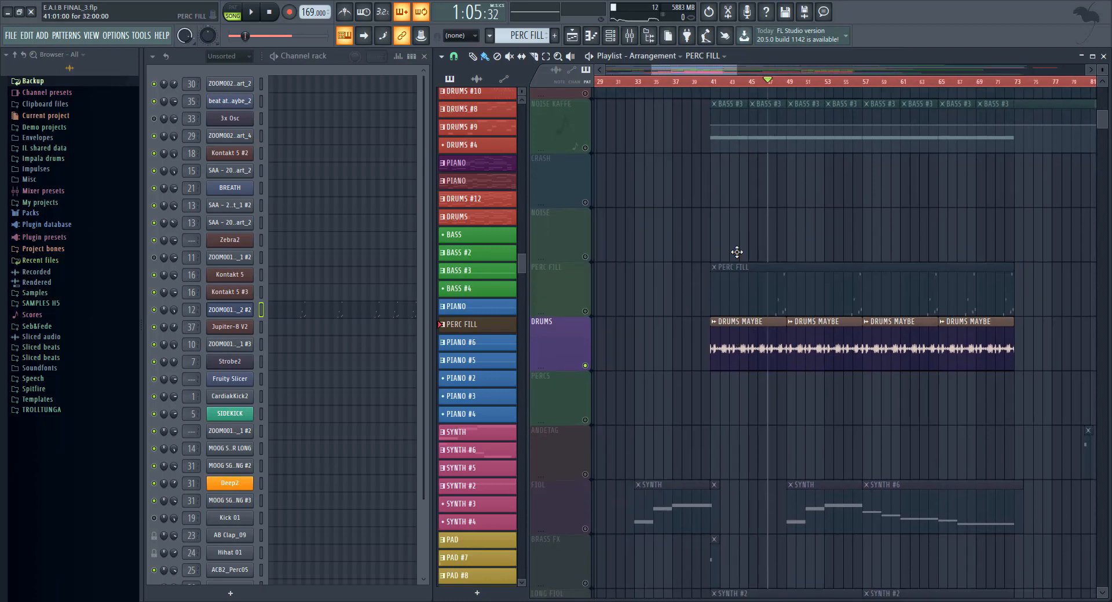
pyautogui.click(713, 87)
pyautogui.press('space')
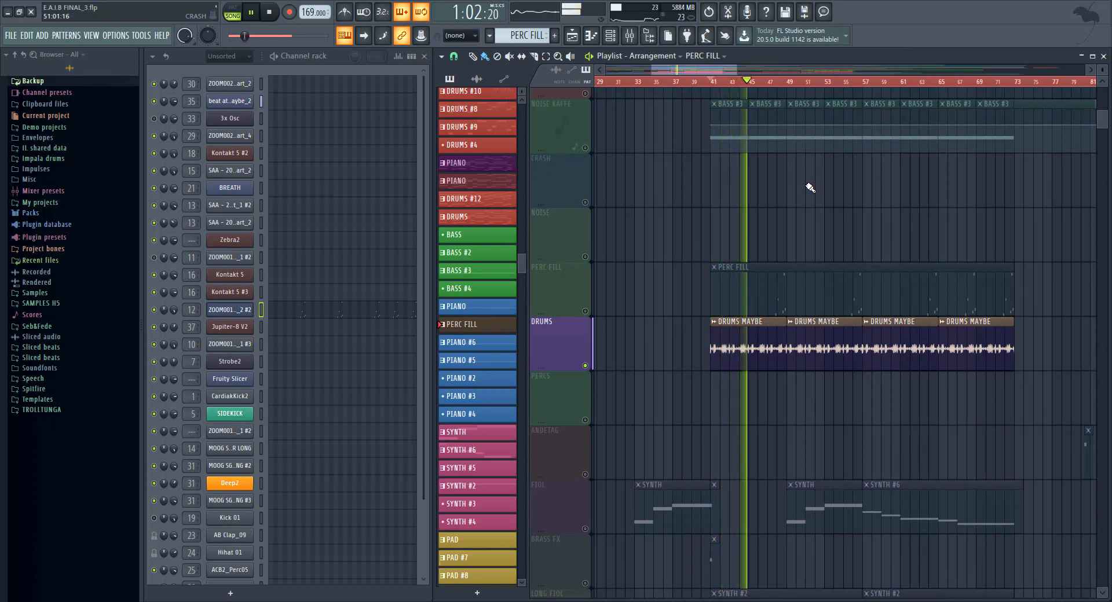
# Open the DRUMS MAYBE clip's channel settings, show its mixer track and stop playback.
pyautogui.scroll(-1, 712, 275)
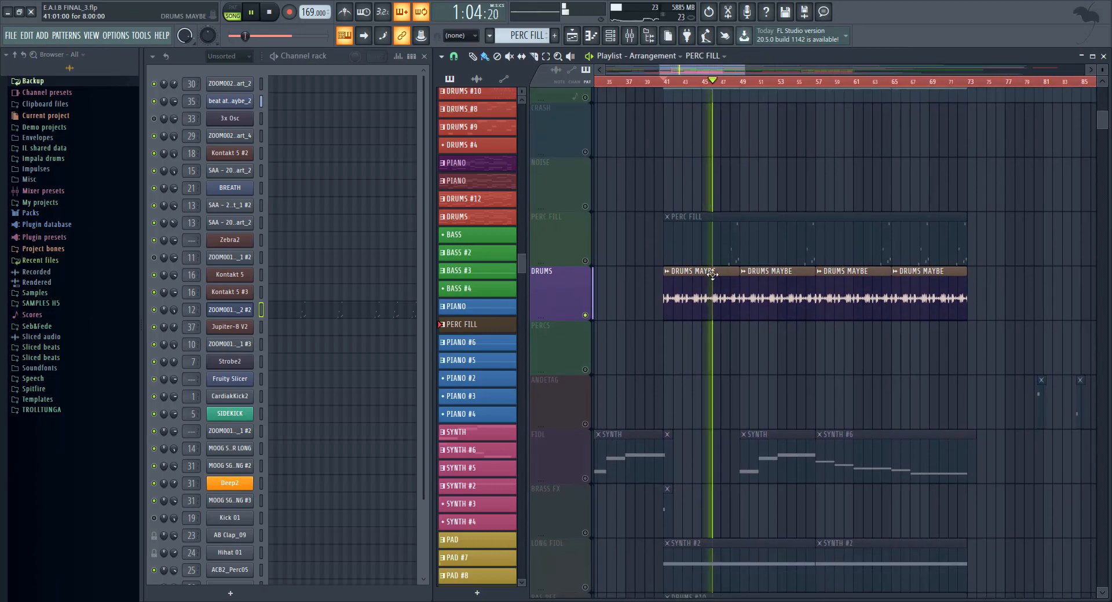
pyautogui.doubleClick(712, 279)
pyautogui.press('F9')
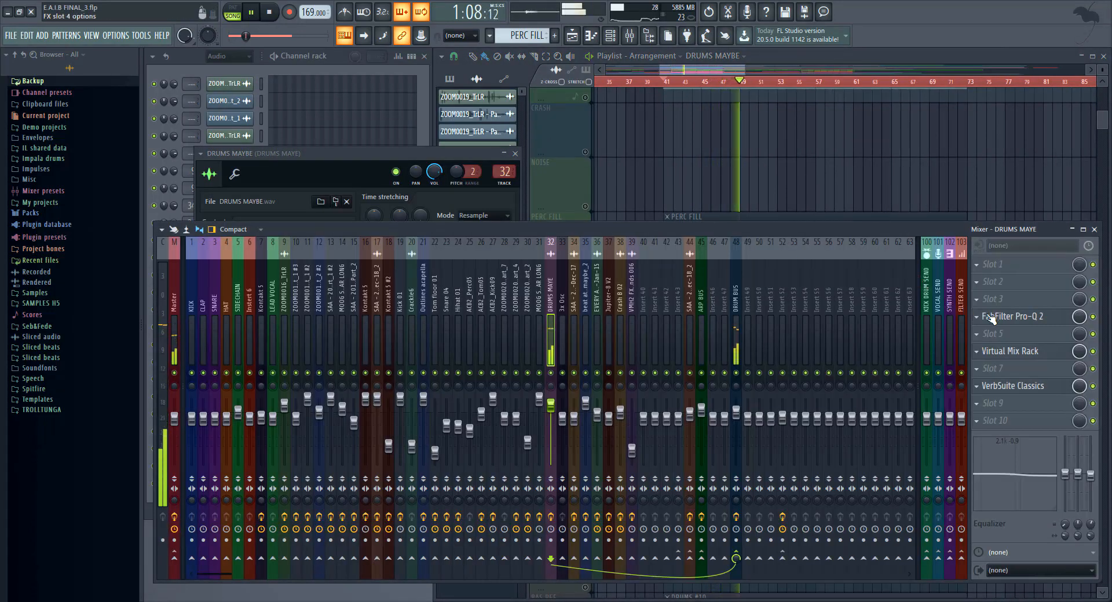
pyautogui.press('space')
pyautogui.click(839, 174)
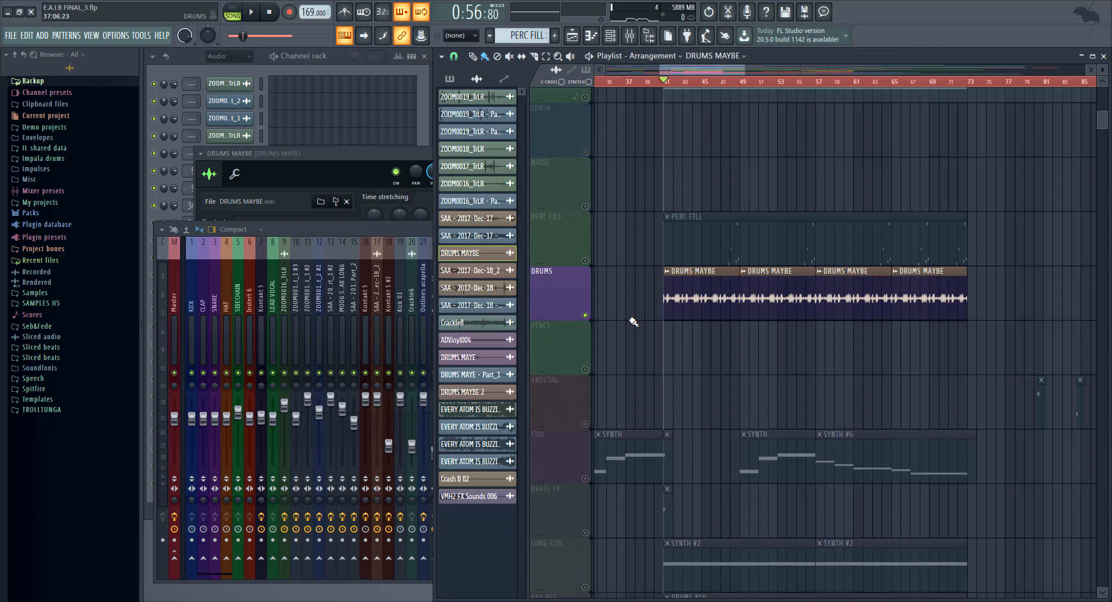
# Inspect the Virtual Mix Rack, FabFilter Pro-Q 2 and VerbSuite Classics effects on the DRUMS MAYBE clip's mixer track.
pyautogui.doubleClick(714, 296)
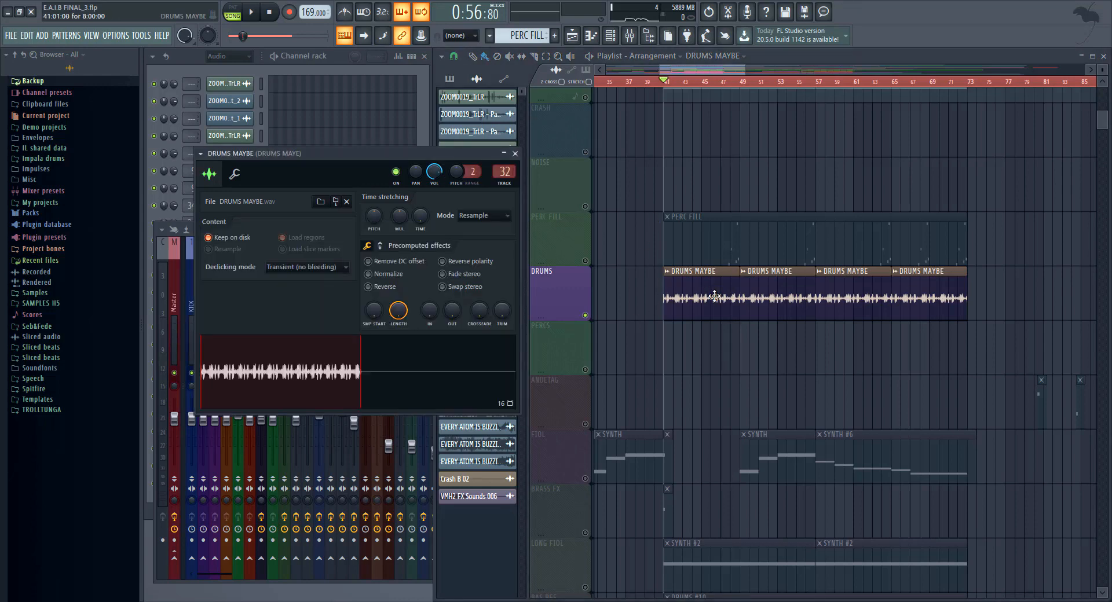
pyautogui.press('F9')
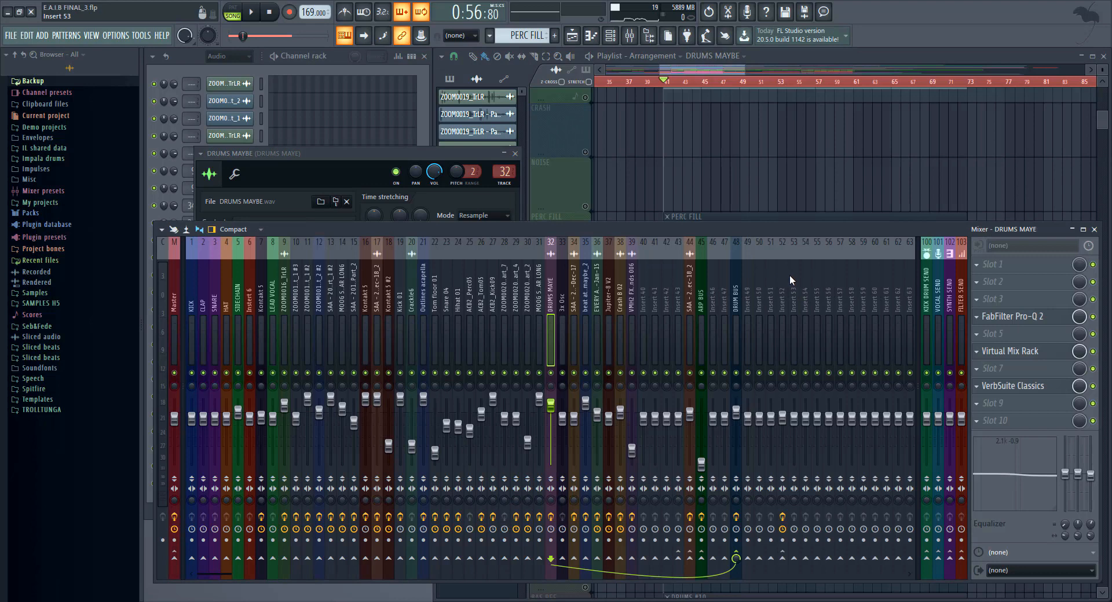
pyautogui.click(1007, 352)
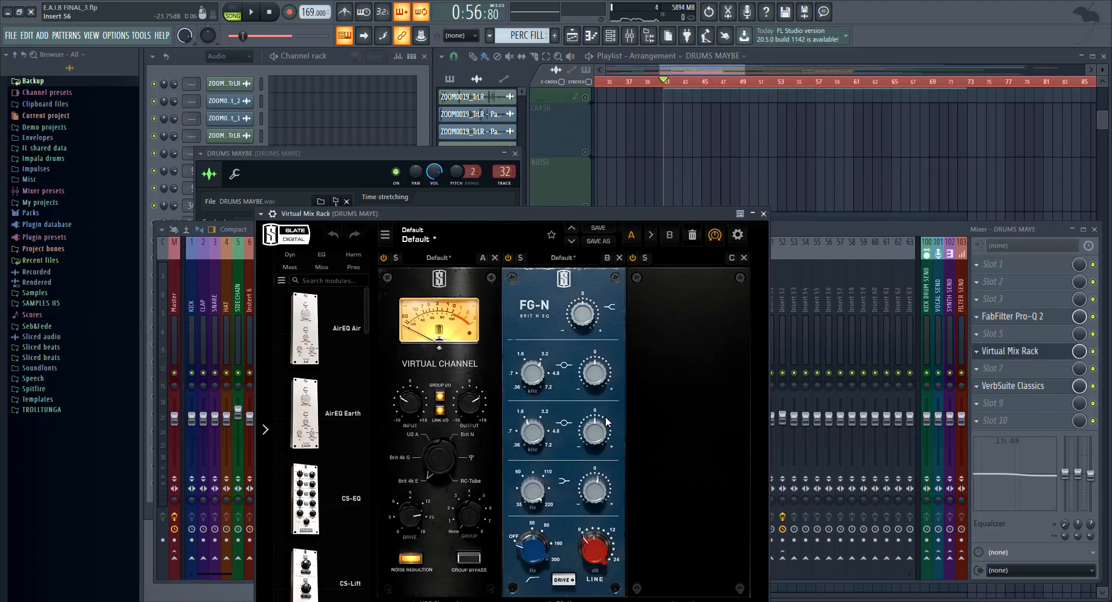
pyautogui.click(1008, 351)
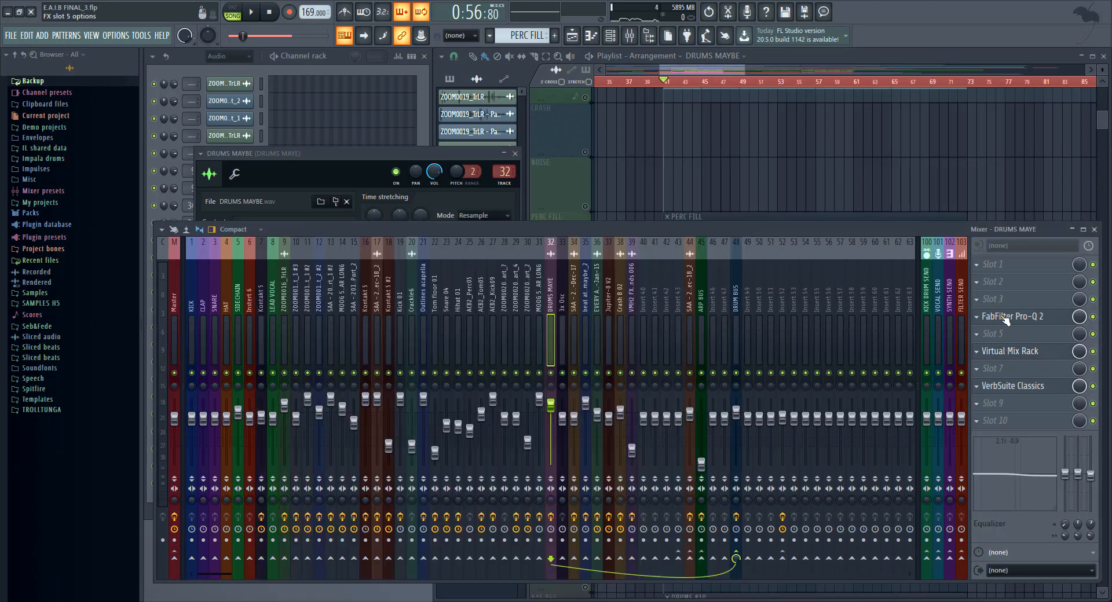
pyautogui.click(1010, 316)
pyautogui.click(1011, 317)
pyautogui.click(1027, 388)
pyautogui.click(1027, 386)
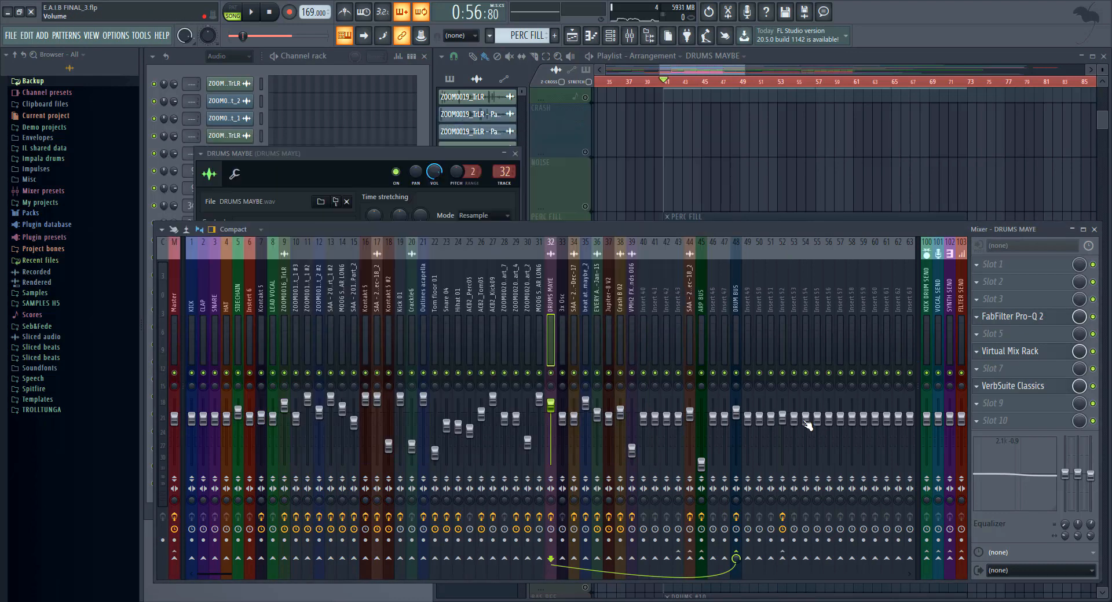
# Audition the DRUM BUS with its Transient Processor toggled, and inspect the bus's Virtual Mix Rack.
pyautogui.click(736, 330)
pyautogui.click(1024, 336)
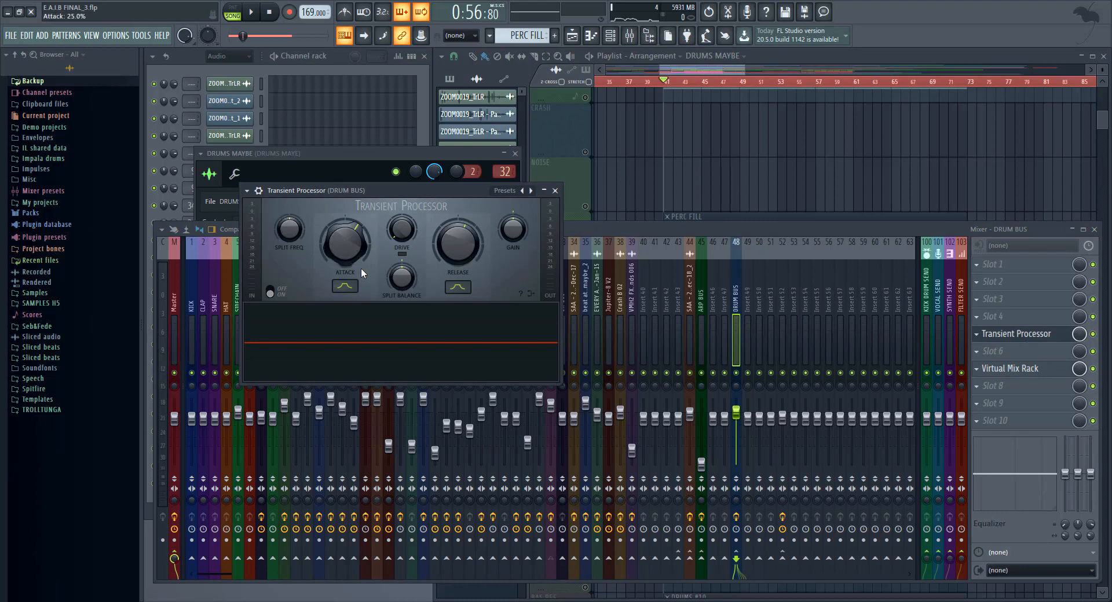
pyautogui.press('space')
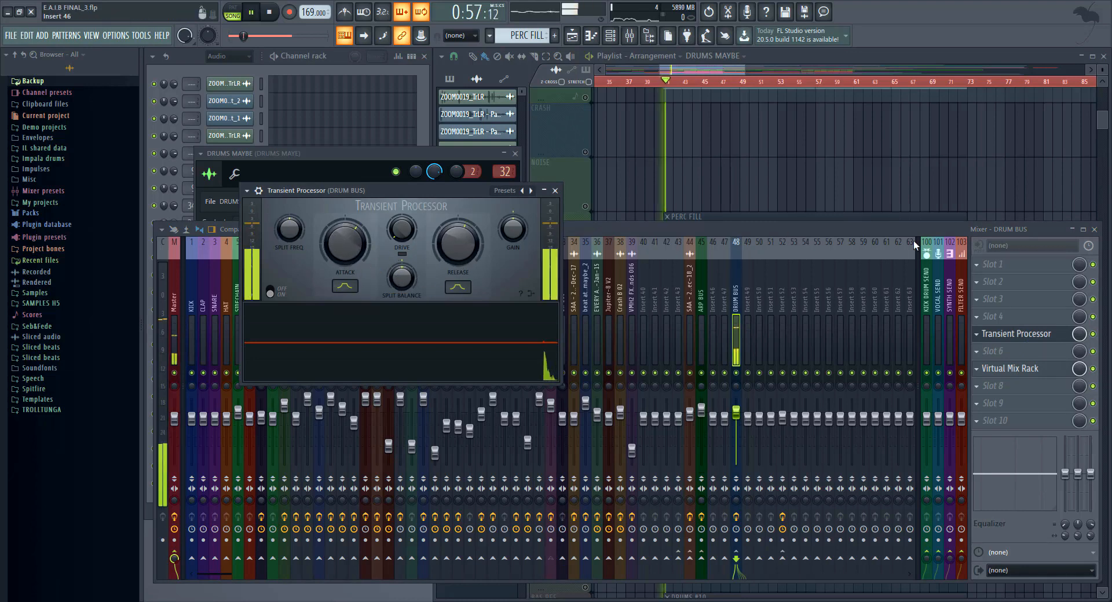
pyautogui.click(1093, 335)
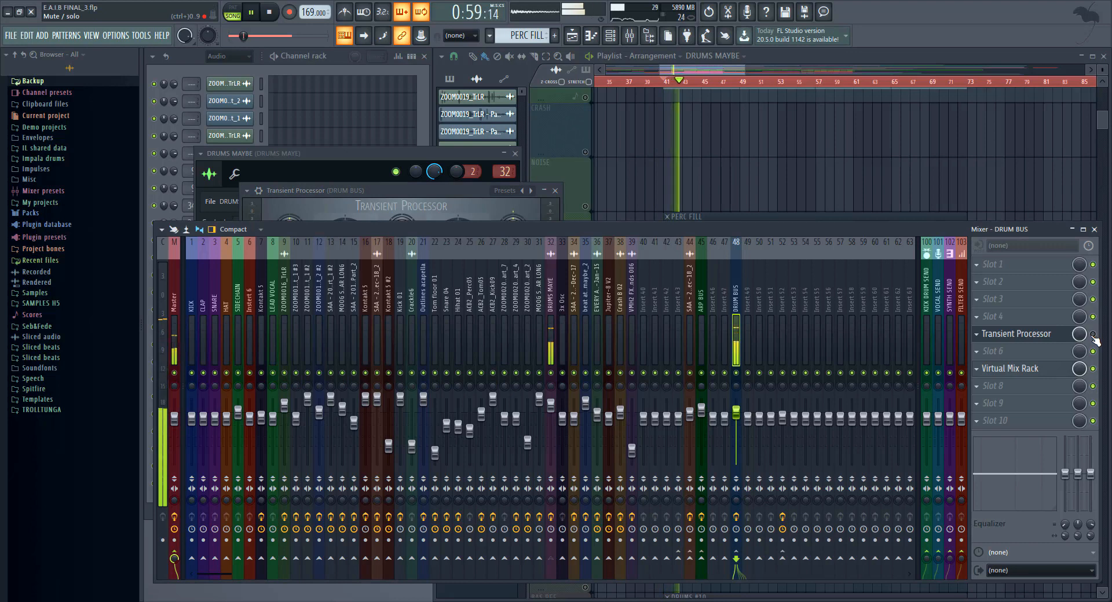
pyautogui.click(1016, 334)
pyautogui.press('space')
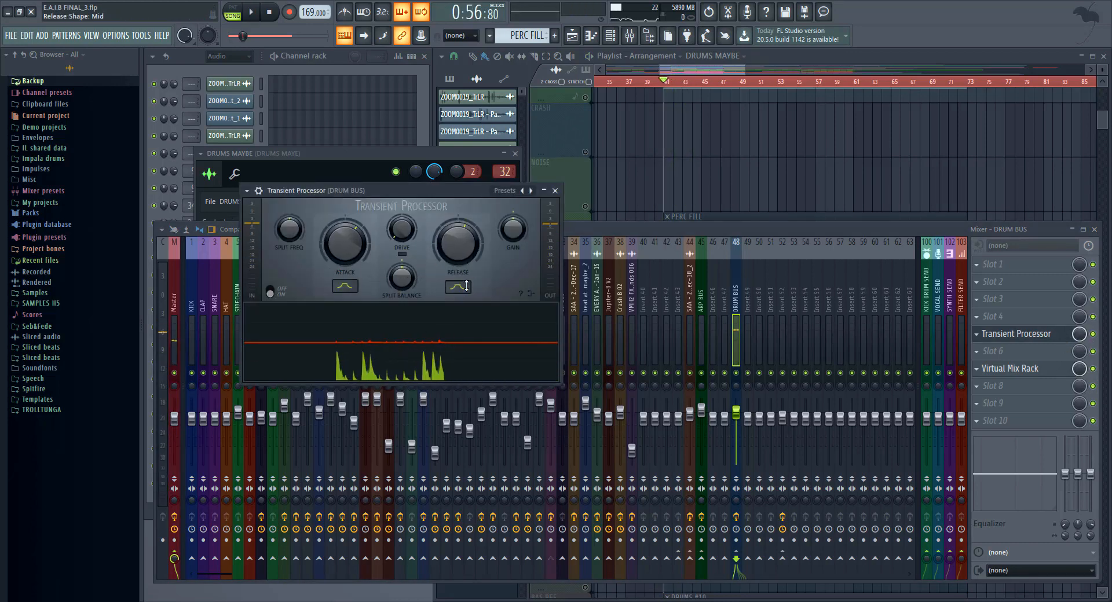
pyautogui.click(1022, 371)
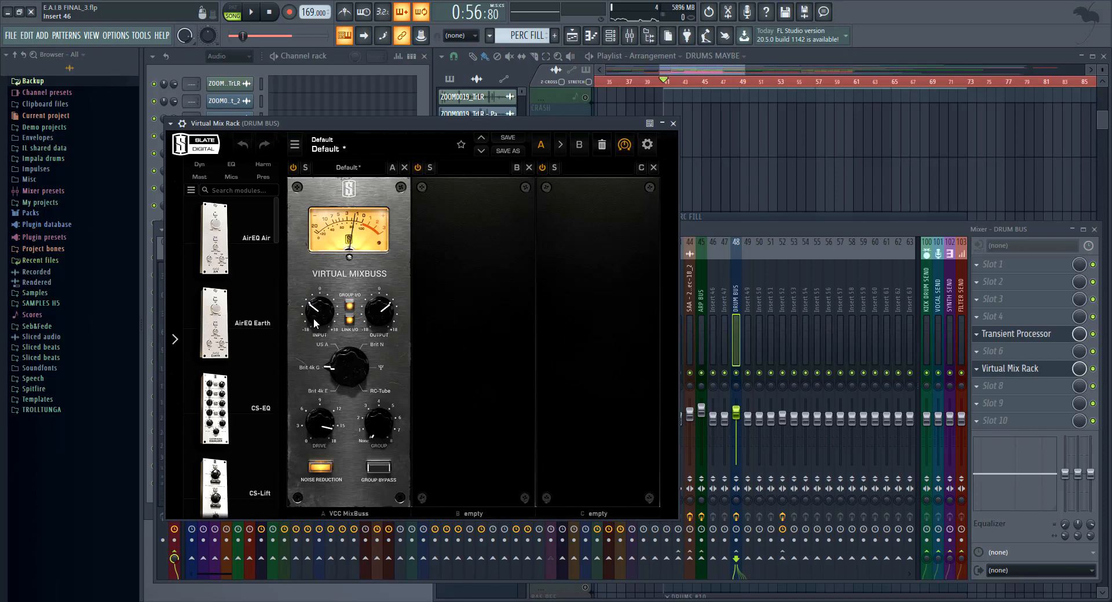
pyautogui.press('Escape')
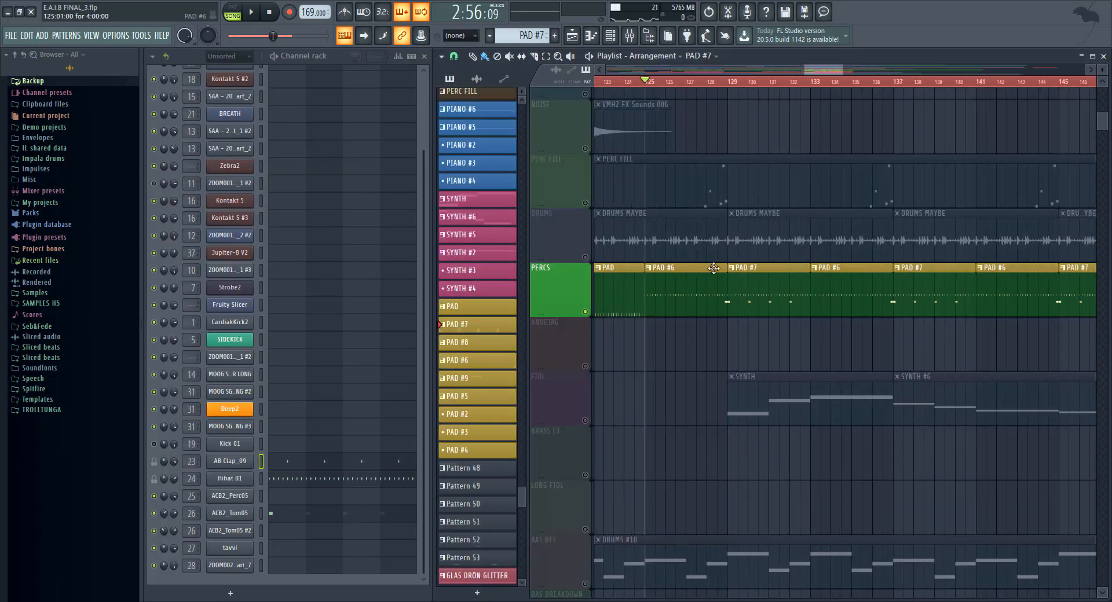
# Move the playhead to about bar 128 and inspect the ACB2_Tom05 channel's sample settings for the PERCS.
pyautogui.click(711, 85)
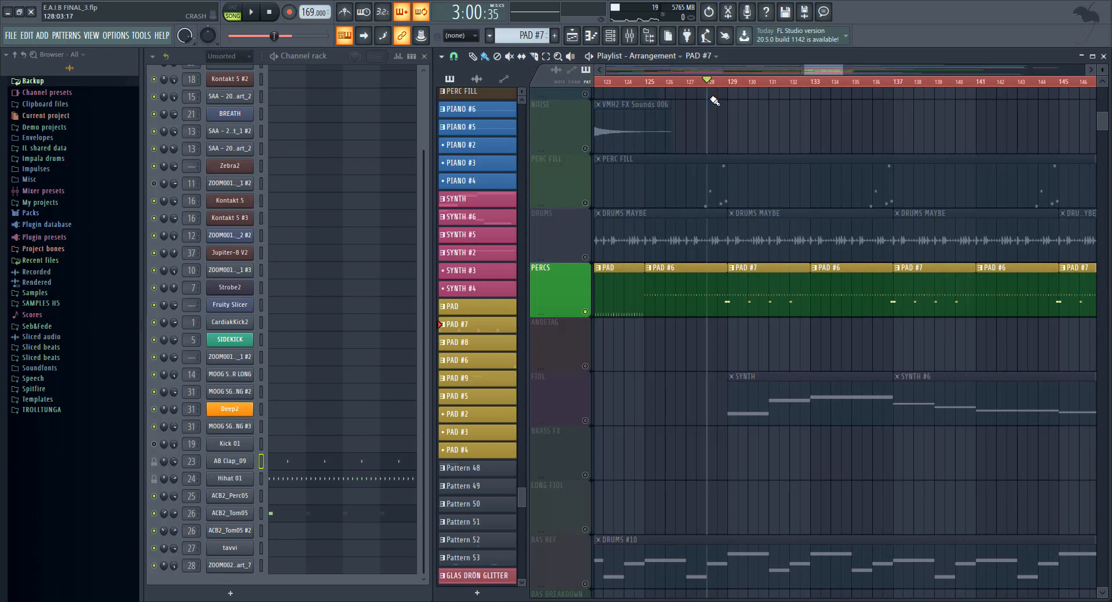
pyautogui.click(247, 515)
pyautogui.click(269, 234)
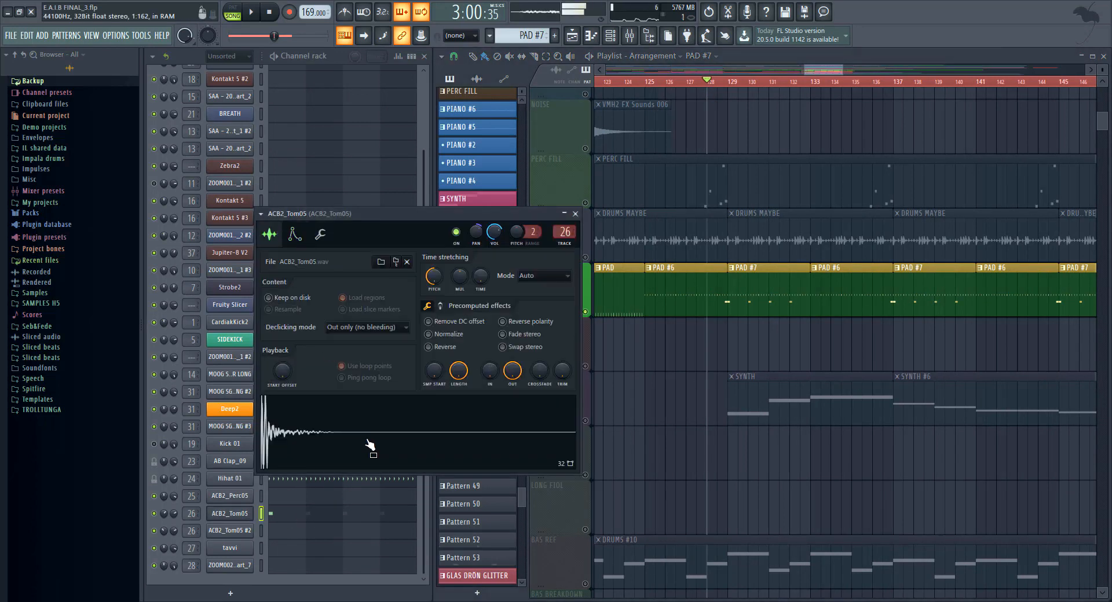
pyautogui.press('Escape')
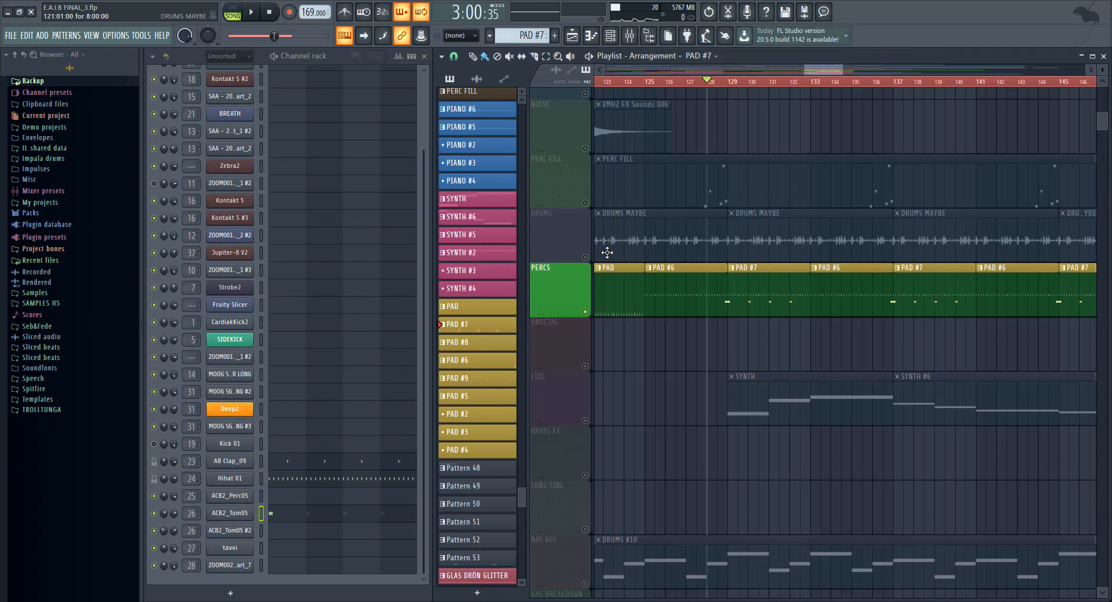
# Play PERCS together with DRUMS from about bar 128, mute DRUMS to hear PERCS alone, and stop playback.
pyautogui.click(586, 258)
pyautogui.press('space')
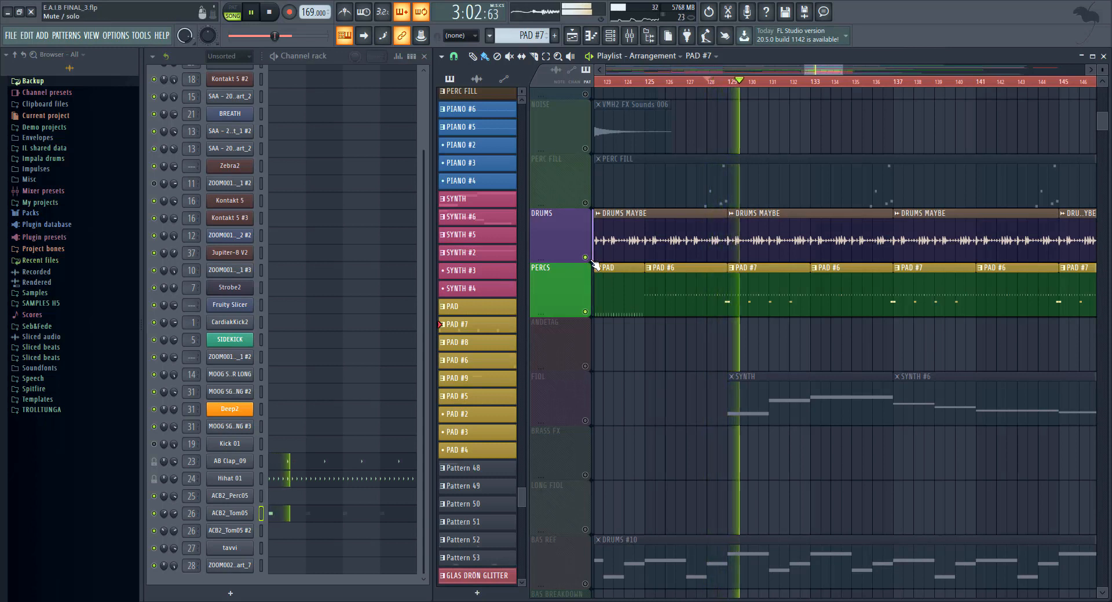
pyautogui.click(586, 257)
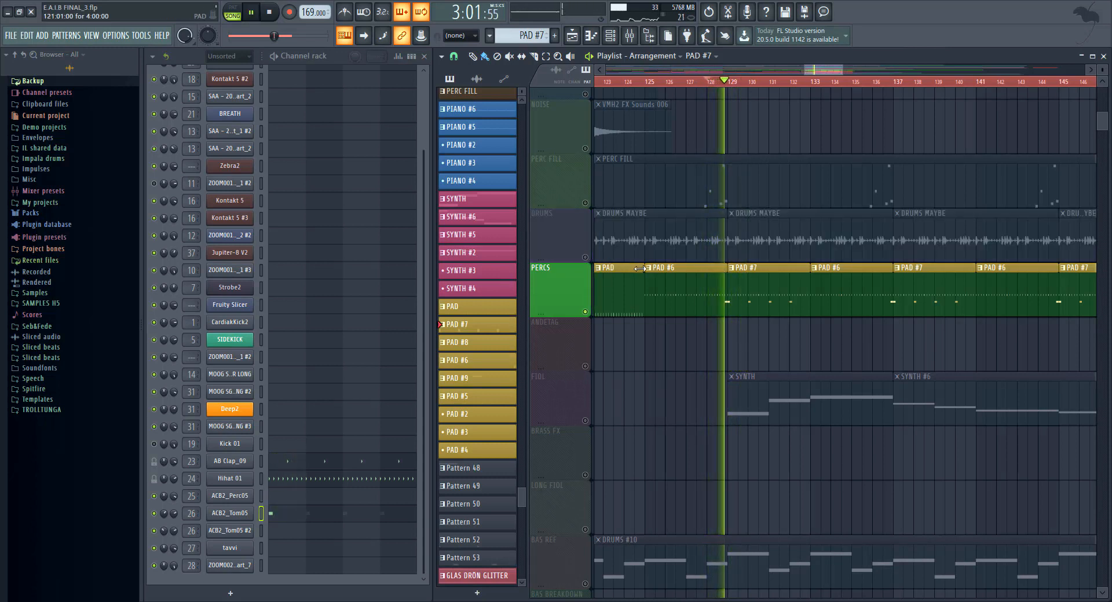
pyautogui.scroll(-1, 710, 285)
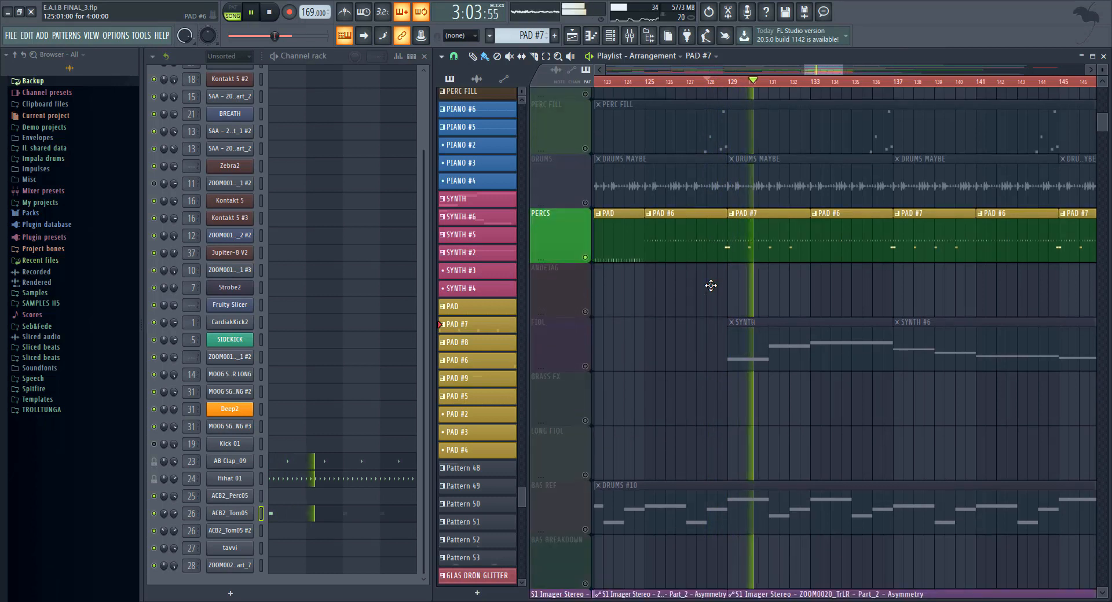
pyautogui.keyDown('ctrl'); pyautogui.scroll(-3, 711, 285); pyautogui.keyUp('ctrl')
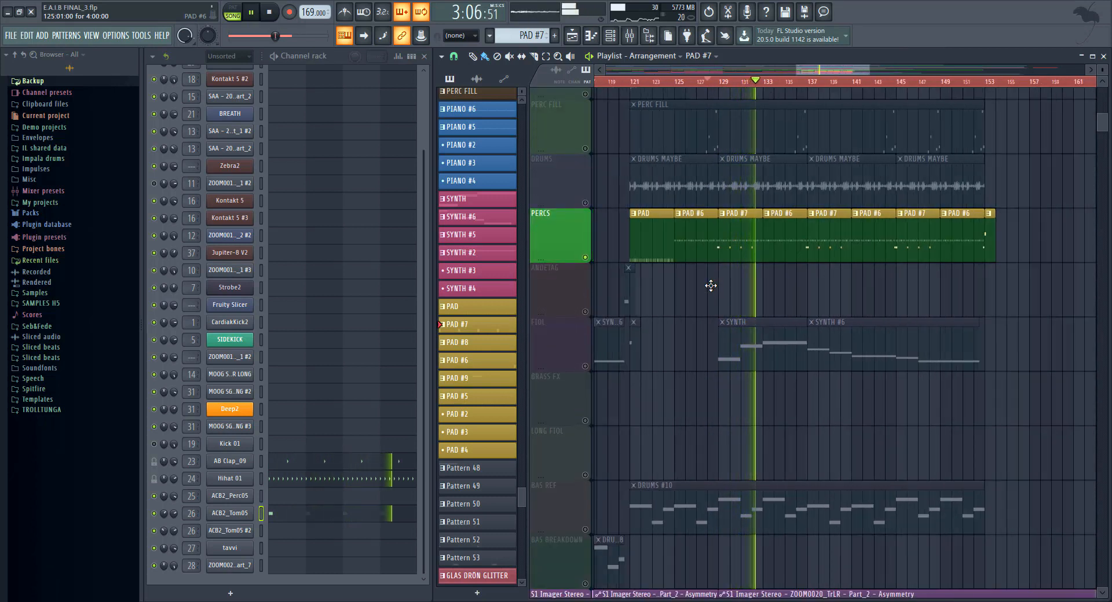
pyautogui.press('space')
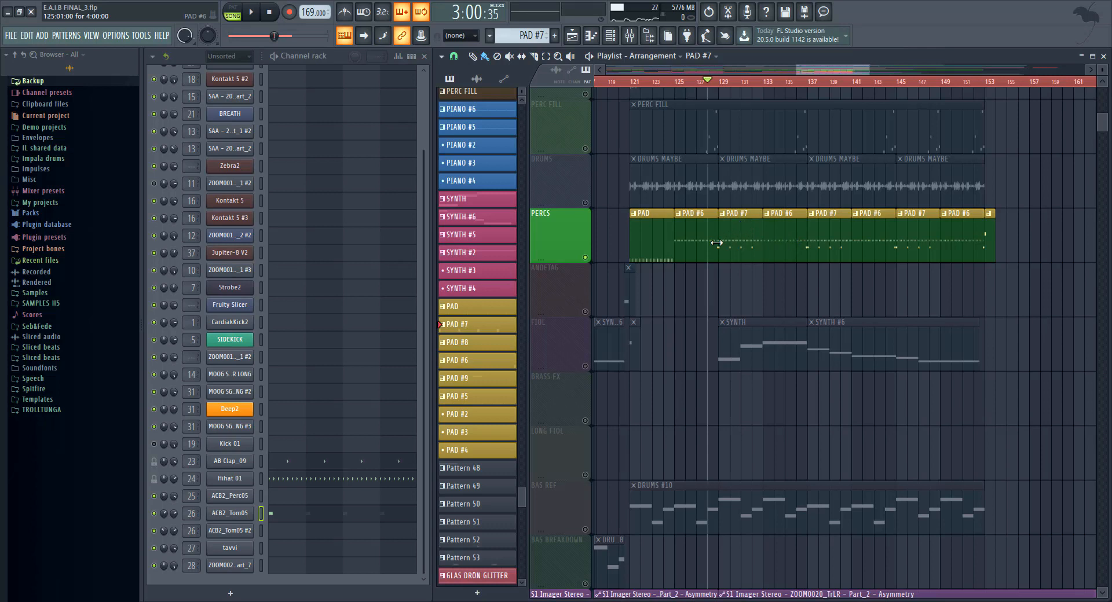
# Solo the ANDETAG track and bring its two clips near bars 81 and 85 into view.
pyautogui.keyDown('ctrl'); pyautogui.scroll(-2, 846, 284); pyautogui.keyUp('ctrl')
pyautogui.keyDown('ctrl'); pyautogui.scroll(-2, 838, 287); pyautogui.keyUp('ctrl')
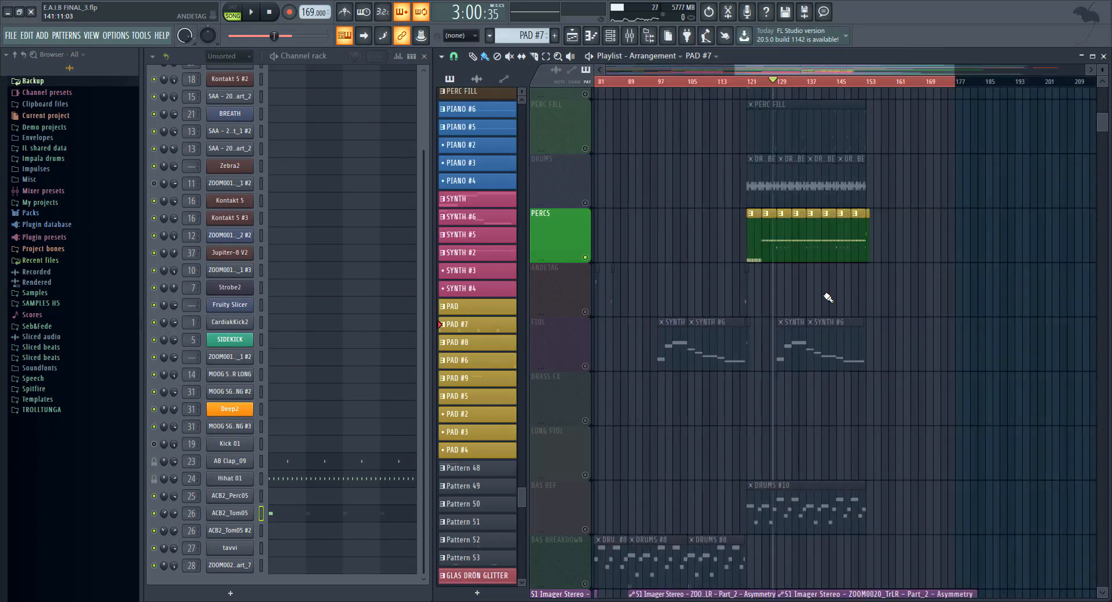
pyautogui.keyDown('ctrl'); pyautogui.scroll(-3, 680, 276); pyautogui.keyUp('ctrl')
pyautogui.keyDown('ctrl'); pyautogui.scroll(2, 609, 288); pyautogui.keyUp('ctrl')
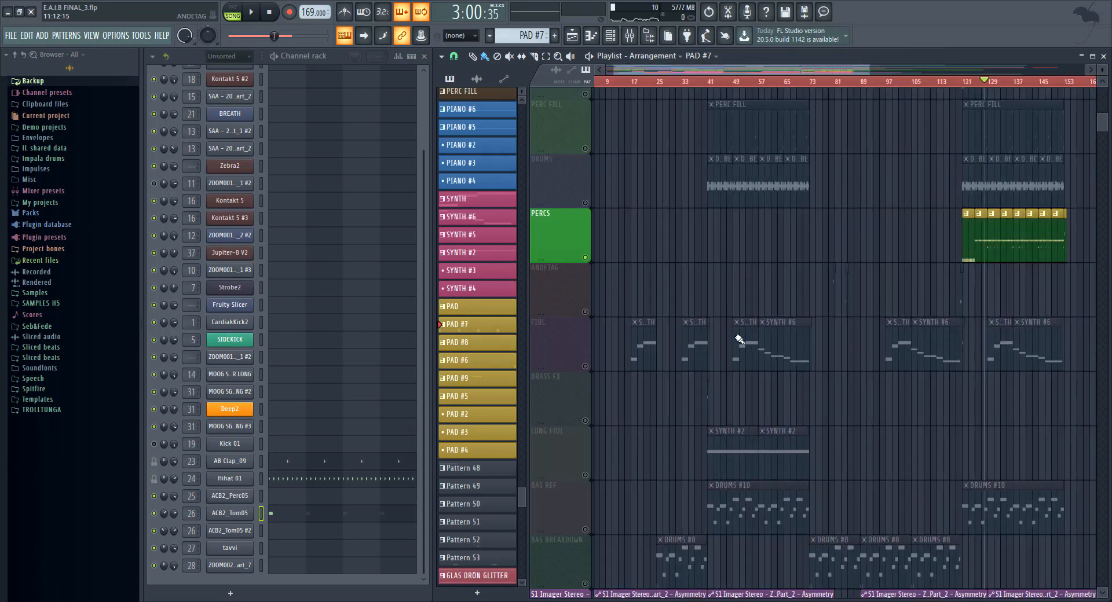
pyautogui.moveTo(837, 276); pyautogui.dragTo(734, 337)
pyautogui.keyDown('ctrl'); pyautogui.scroll(6, 734, 336); pyautogui.keyUp('ctrl')
pyautogui.scroll(1, 747, 370)
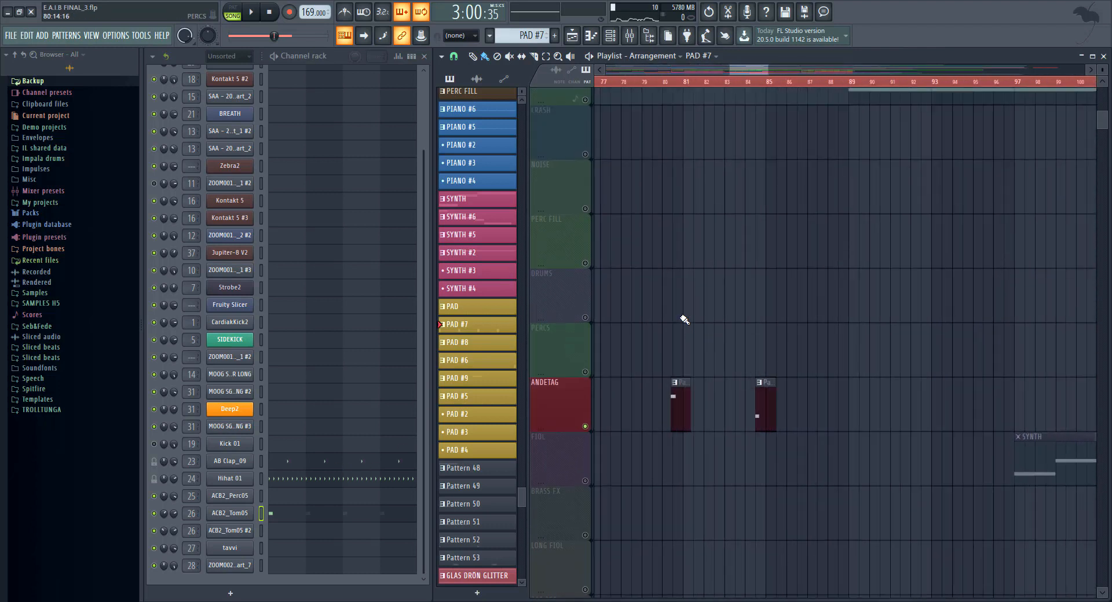
# Play the soloed ANDETAG track's two clips near bars 81 and 85, and stop playback.
pyautogui.click(653, 84)
pyautogui.press('space')
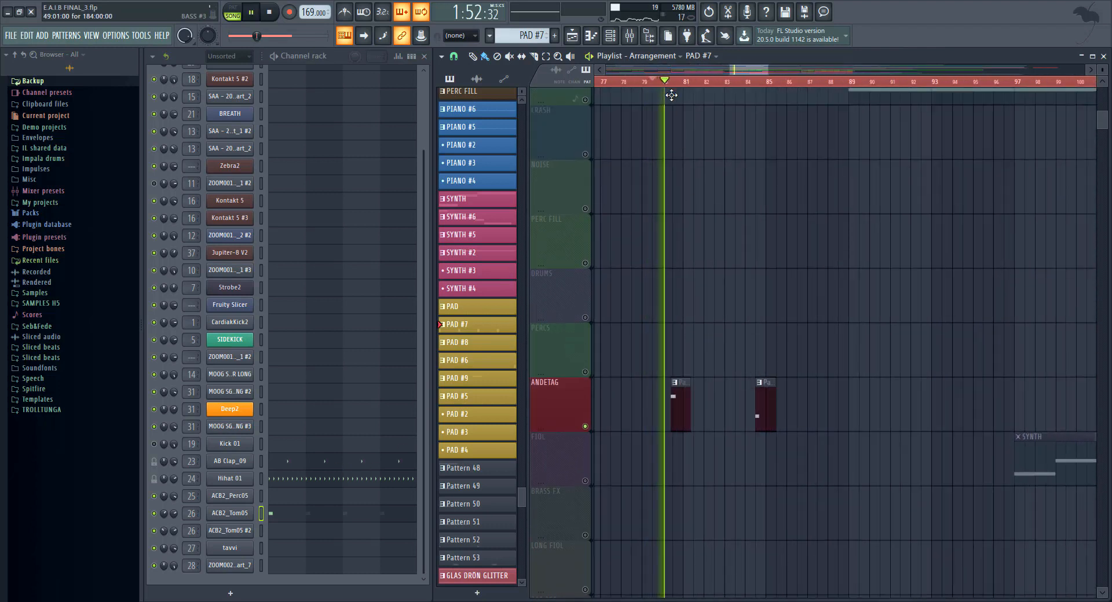
pyautogui.click(754, 85)
pyautogui.scroll(-6, 908, 236)
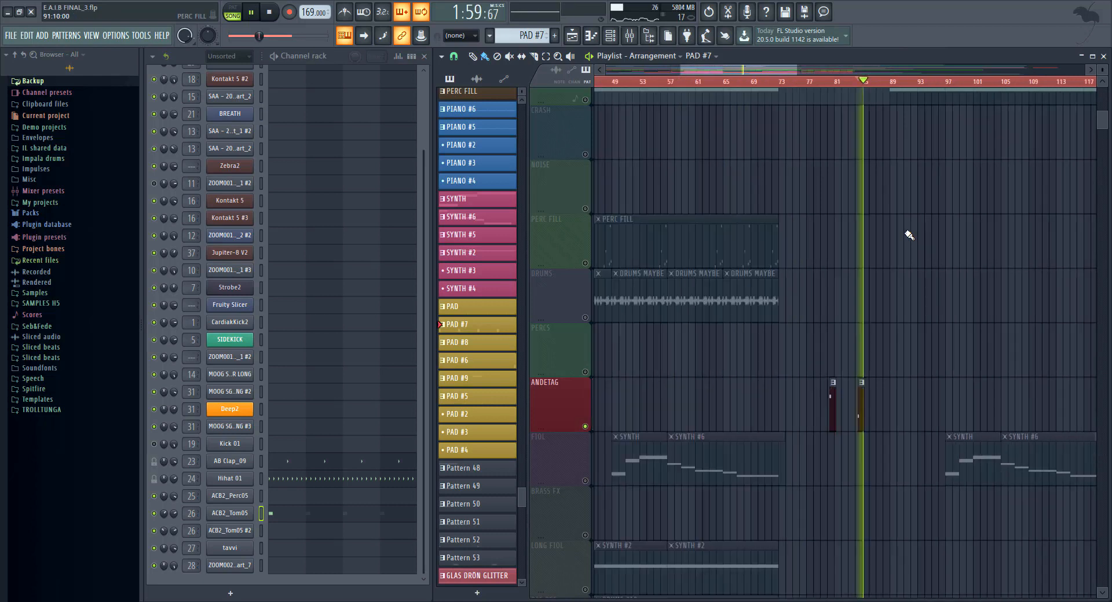
pyautogui.press('space')
# Audition the ANDETAG clip just before bar 121, playing from about bar 120 with the track soloed.
pyautogui.moveTo(903, 255); pyautogui.dragTo(801, 231)
pyautogui.scroll(7, 788, 268)
pyautogui.moveTo(643, 186); pyautogui.dragTo(683, 245)
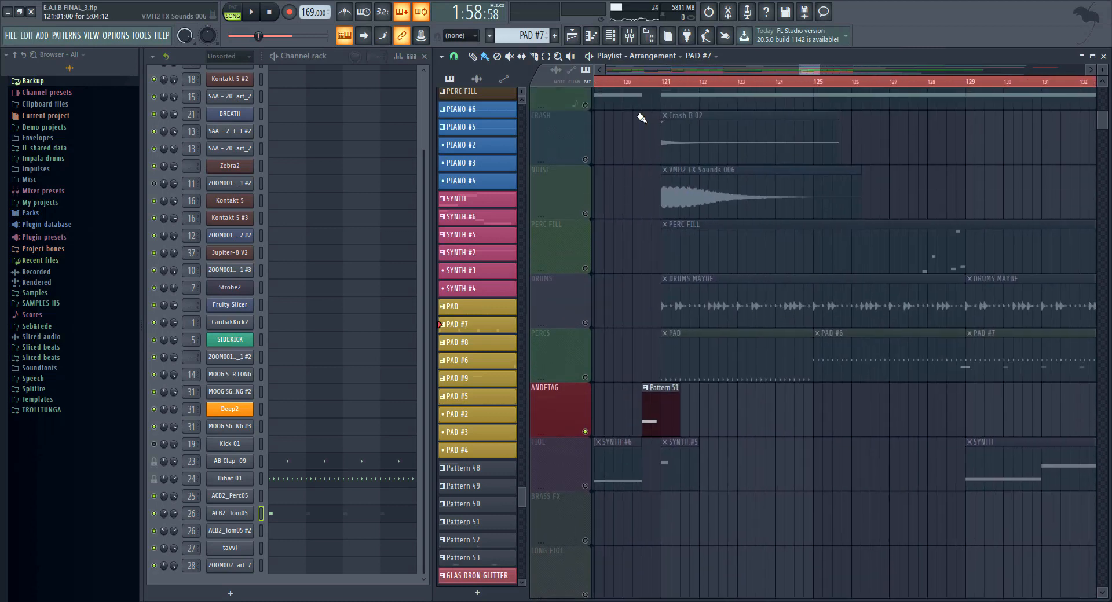
pyautogui.click(638, 81)
pyautogui.press('space')
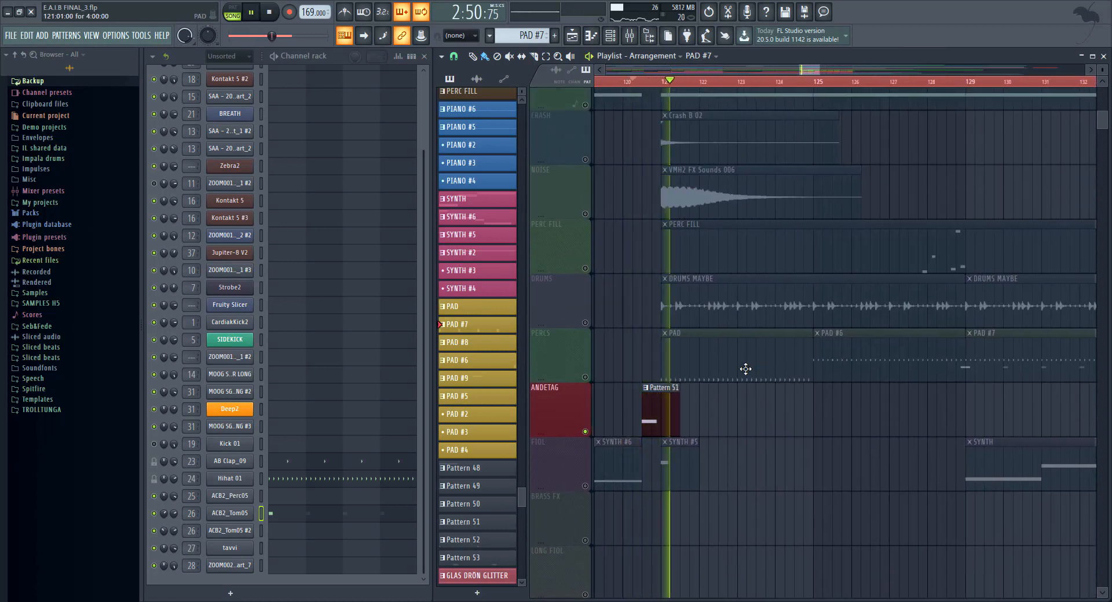
pyautogui.press('space')
pyautogui.scroll(4, 411, 297)
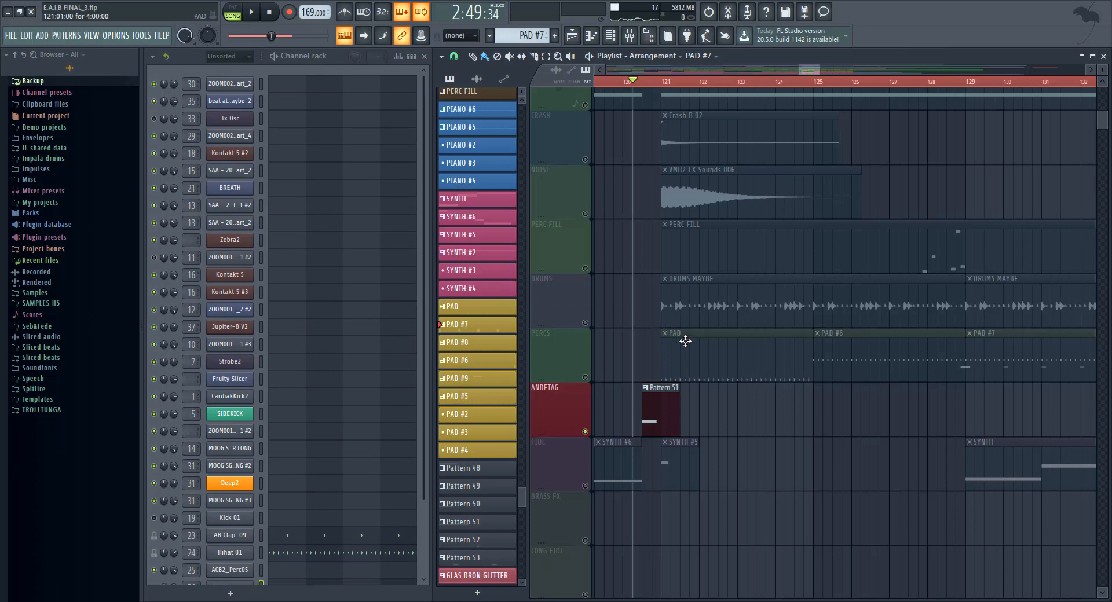
pyautogui.scroll(-4, 685, 342)
pyautogui.scroll(-4, 688, 352)
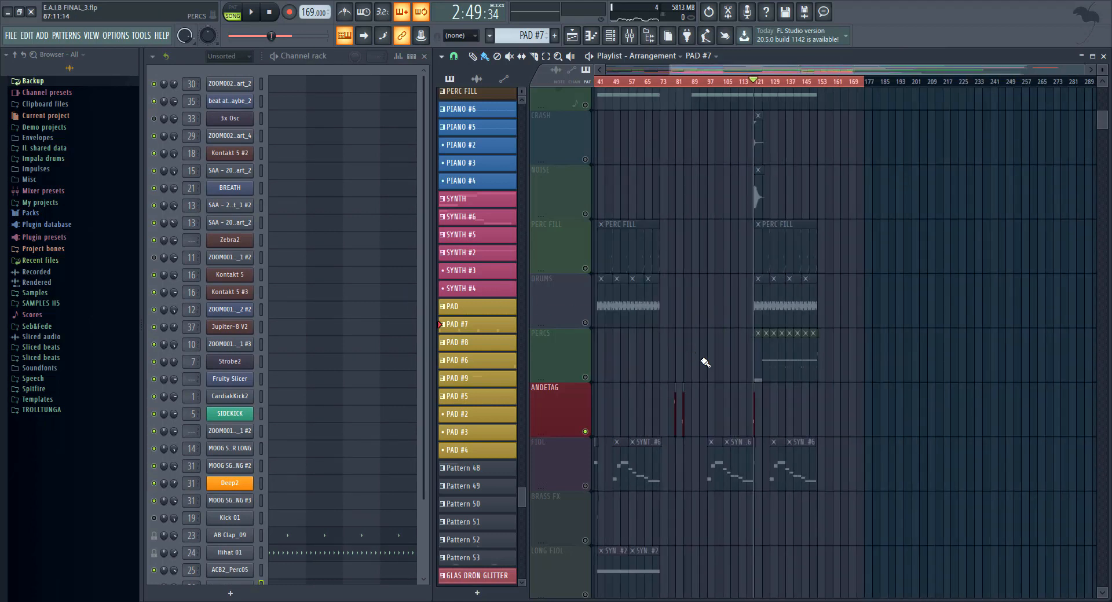
pyautogui.scroll(2, 738, 385)
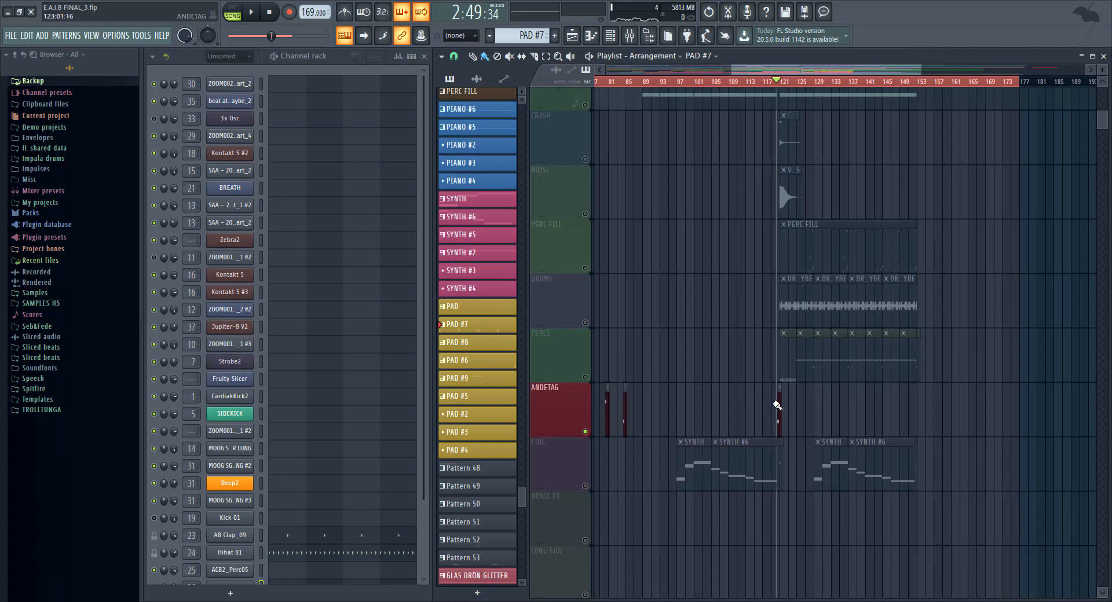
pyautogui.scroll(4, 775, 400)
pyautogui.scroll(-5, 683, 395)
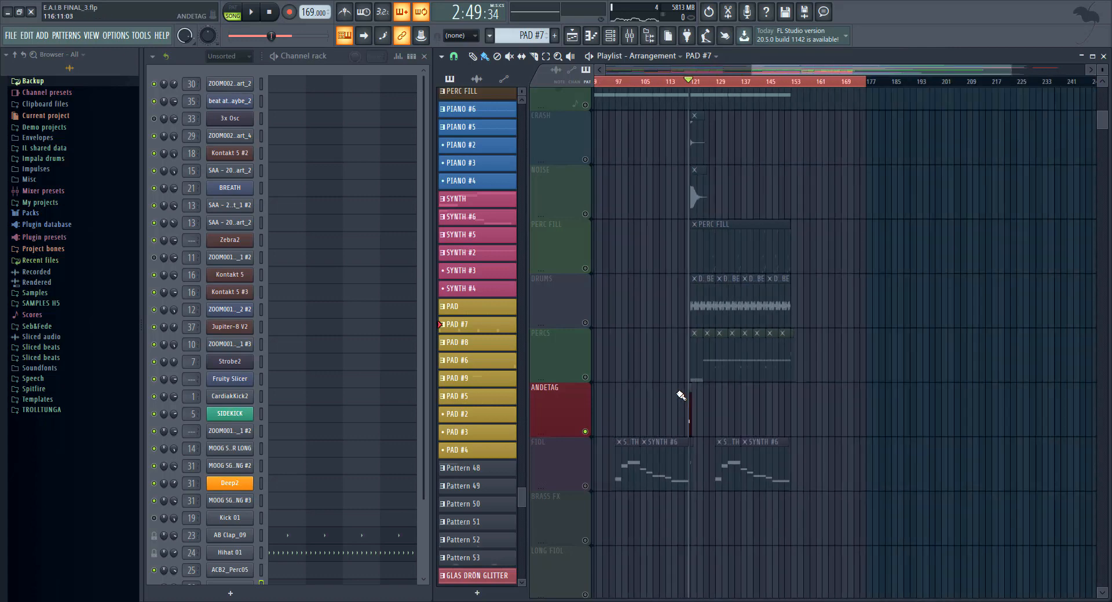
pyautogui.moveTo(682, 395); pyautogui.dragTo(794, 388)
pyautogui.scroll(3, 837, 428)
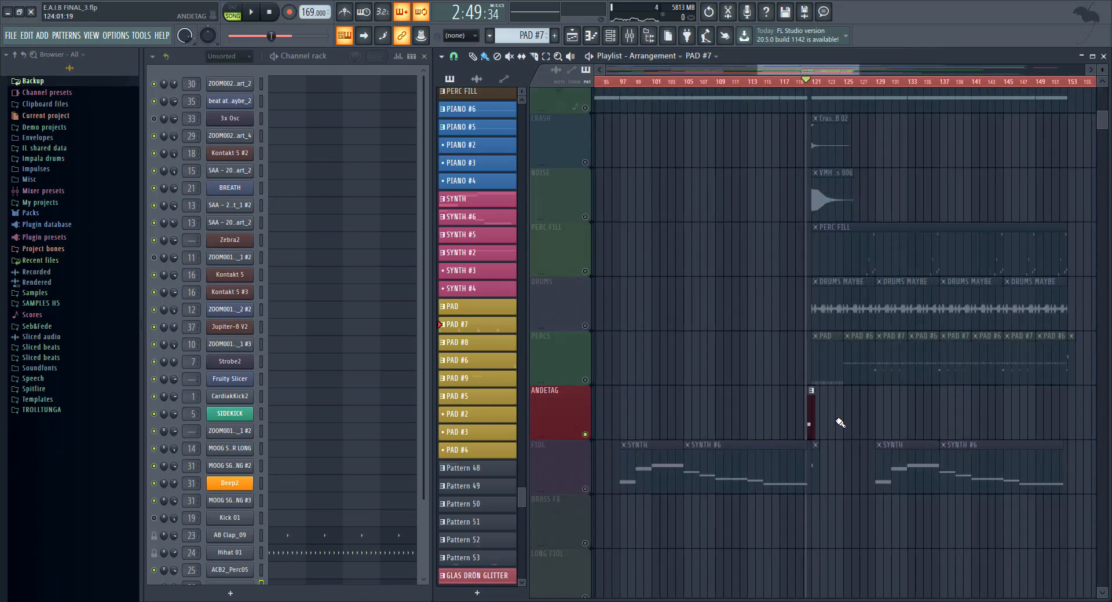
pyautogui.scroll(3, 841, 424)
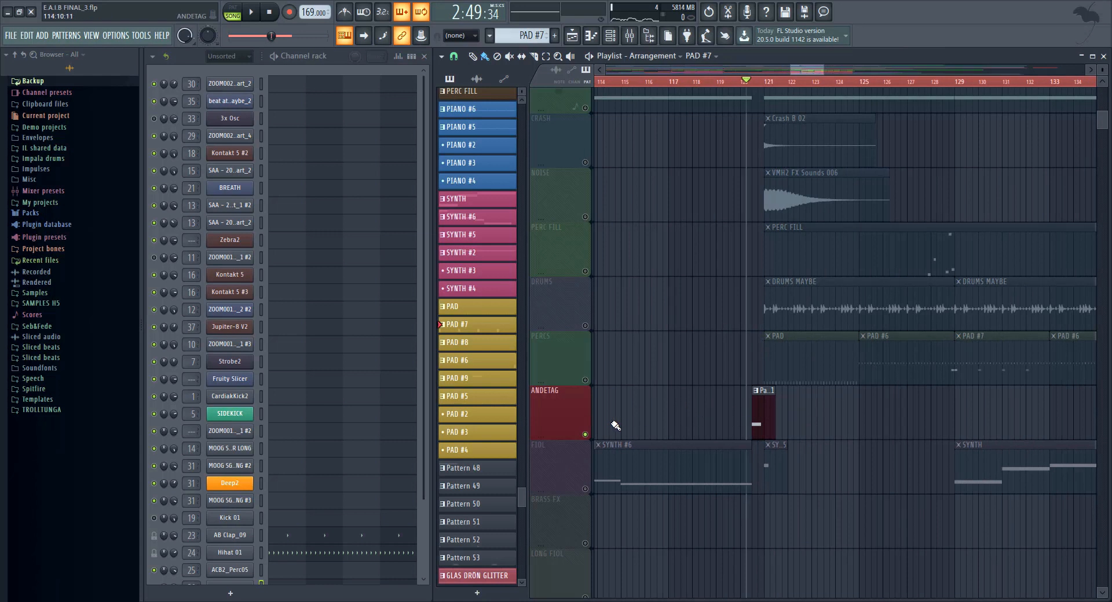
# Unsolo ANDETAG and play the full mix from about bar 119 across the transition at bar 121.
pyautogui.rightClick(586, 435)
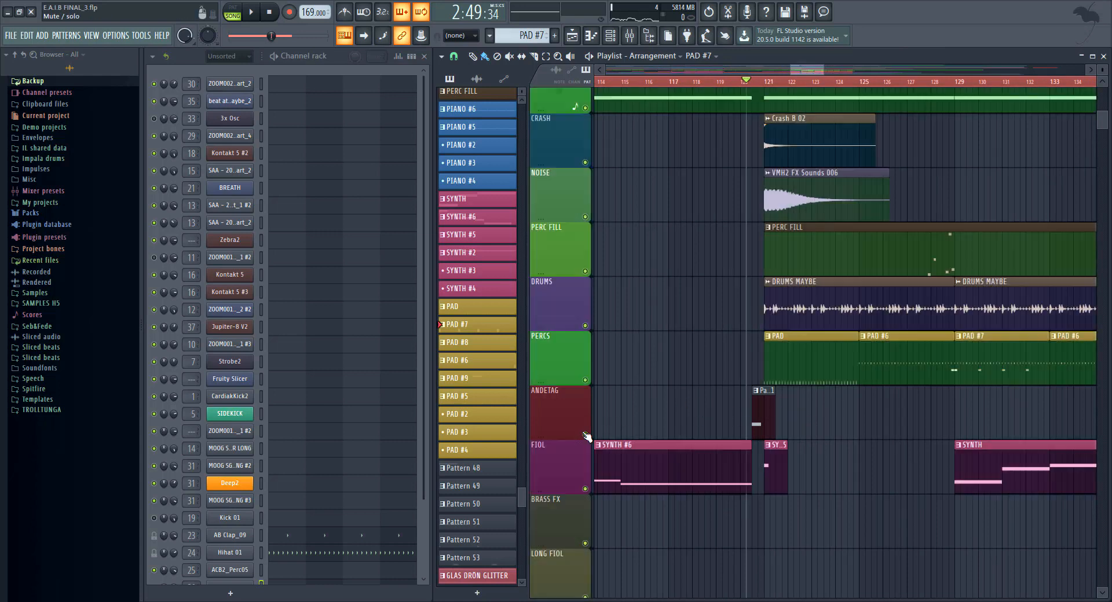
pyautogui.click(719, 86)
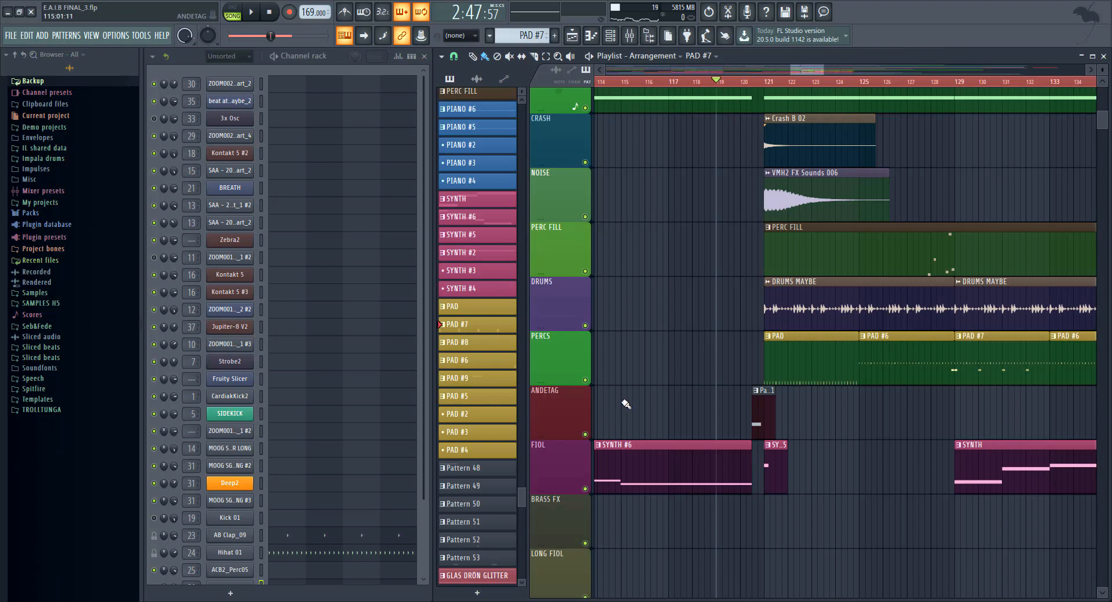
pyautogui.press('space')
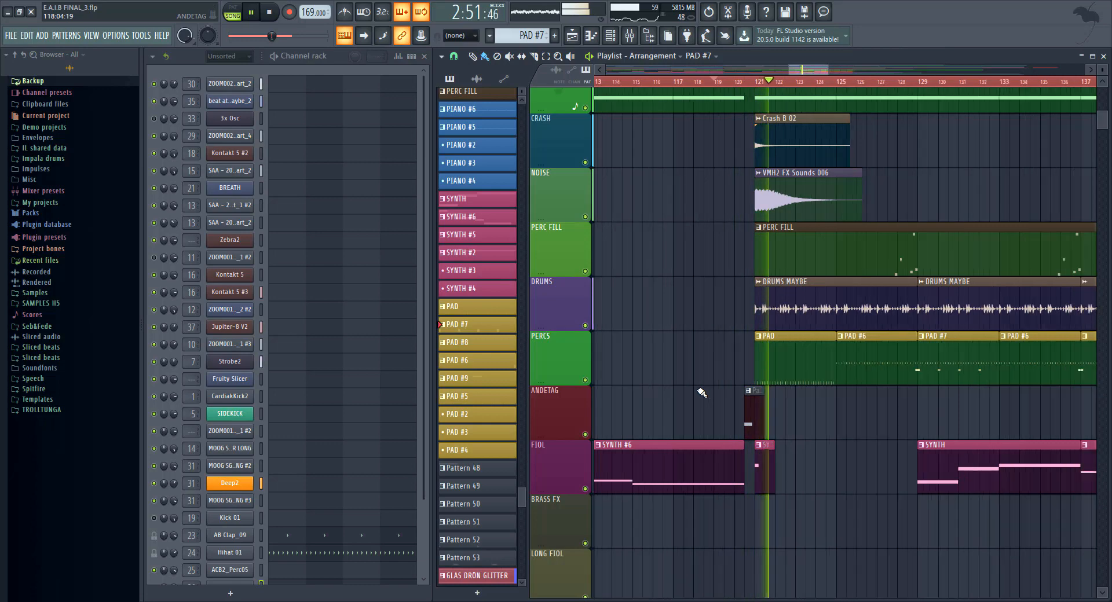
pyautogui.press('space')
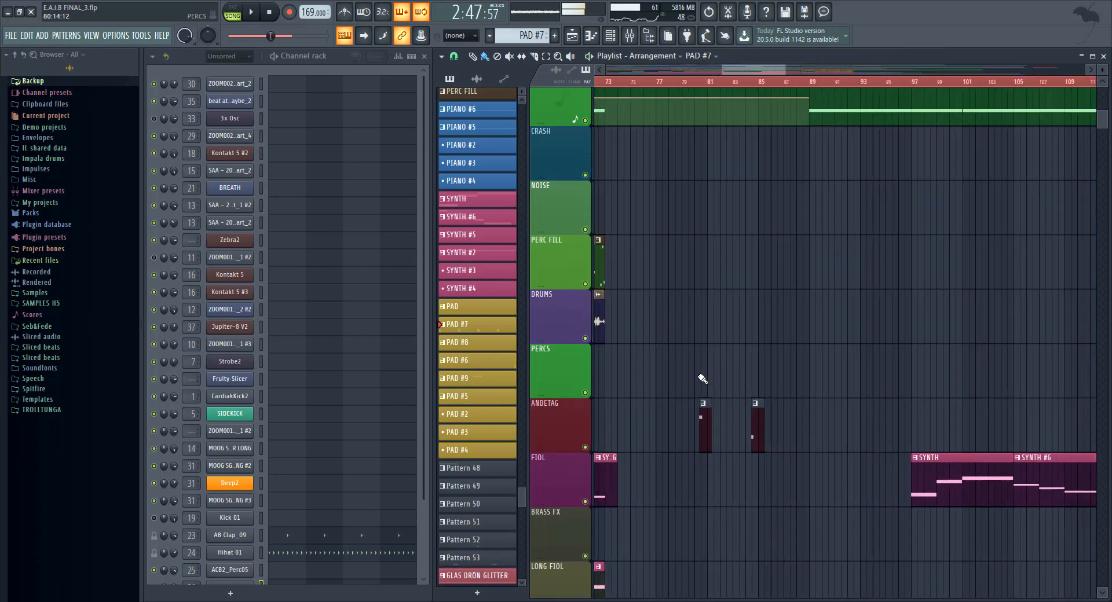
# Play the full mix from about bar 78 across both ANDETAG clips, and stop playback.
pyautogui.click(681, 91)
pyautogui.press('space')
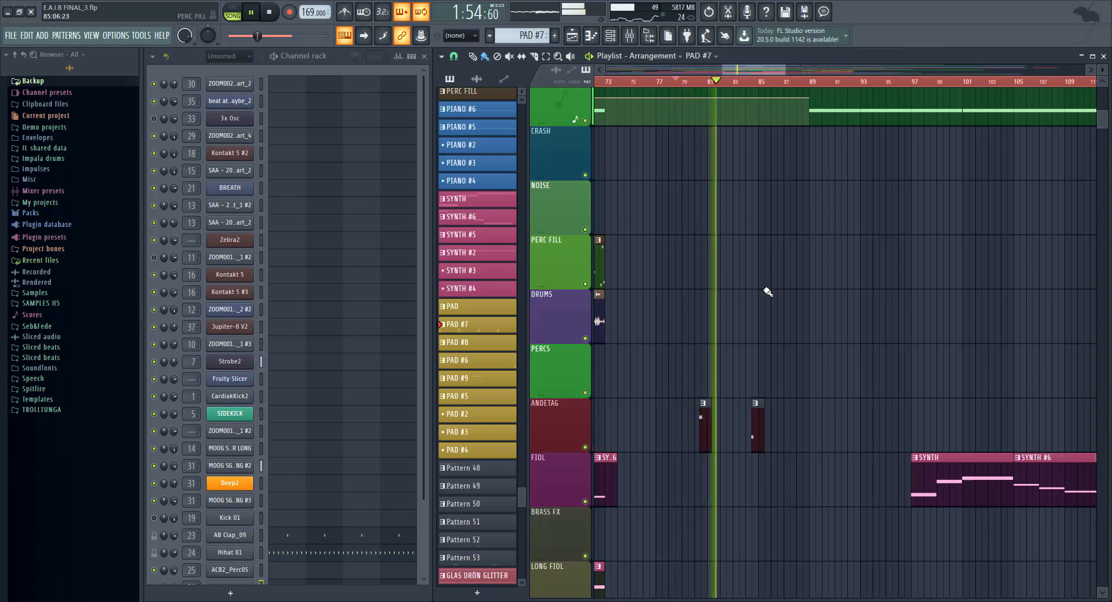
pyautogui.scroll(-1, 766, 291)
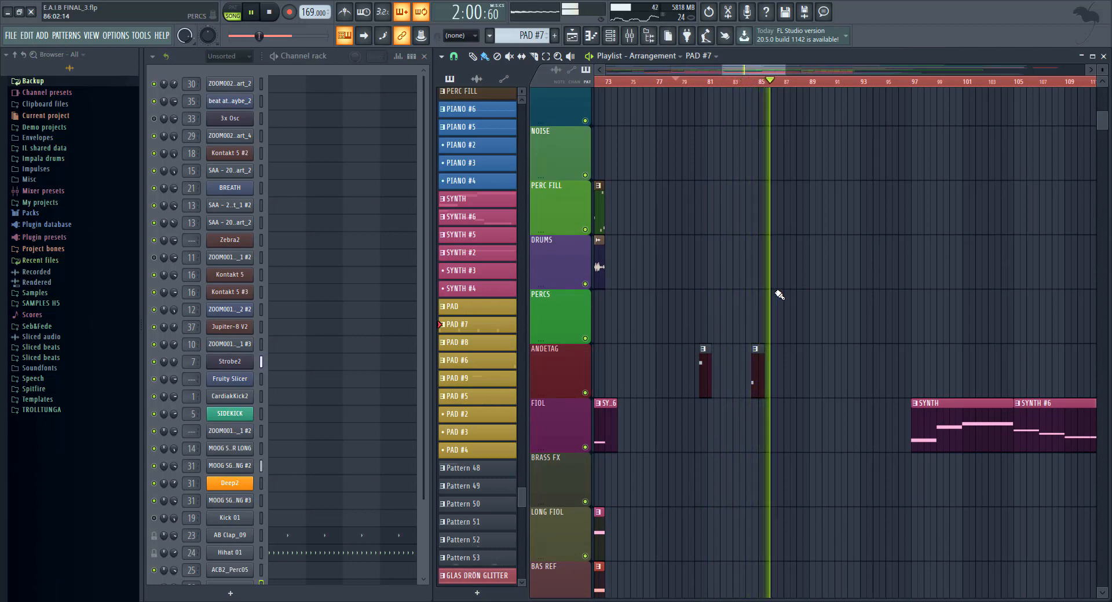
pyautogui.press('space')
# Return the playhead to bar 1, with the FIOL track's first clip in view.
pyautogui.scroll(-4, 620, 149)
pyautogui.scroll(-3, 685, 240)
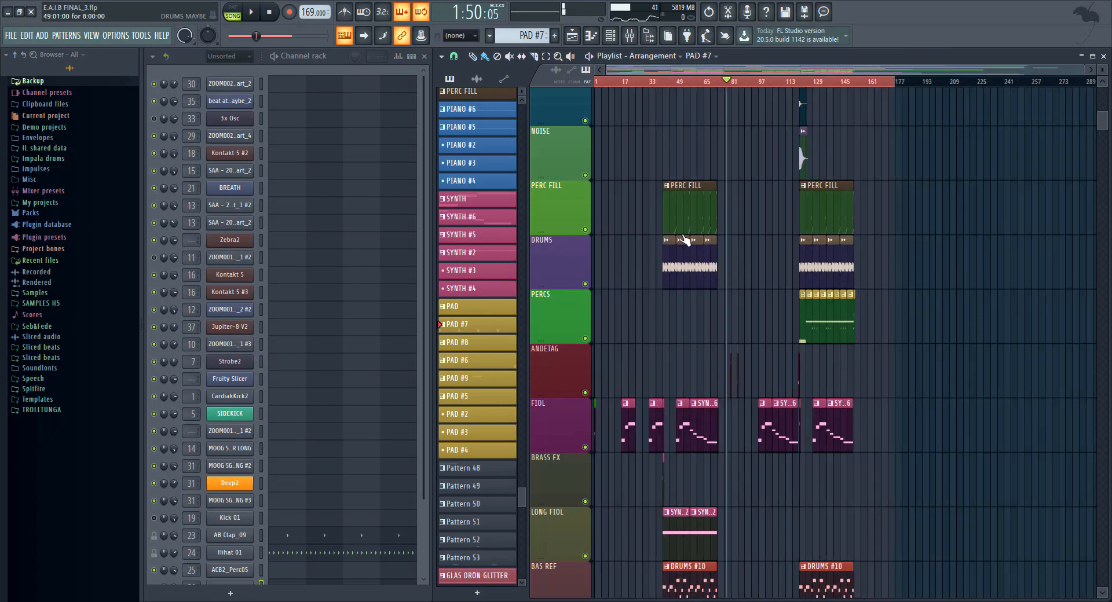
pyautogui.scroll(-1, 633, 408)
pyautogui.scroll(4, 550, 380)
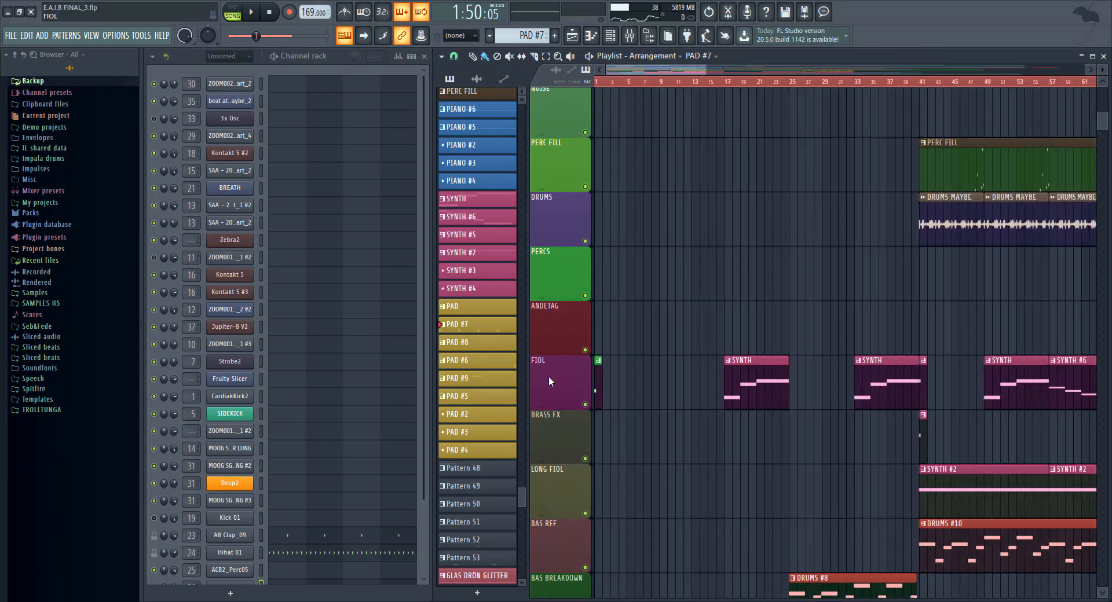
pyautogui.scroll(4, 550, 380)
pyautogui.click(598, 82)
pyautogui.scroll(-3, 620, 318)
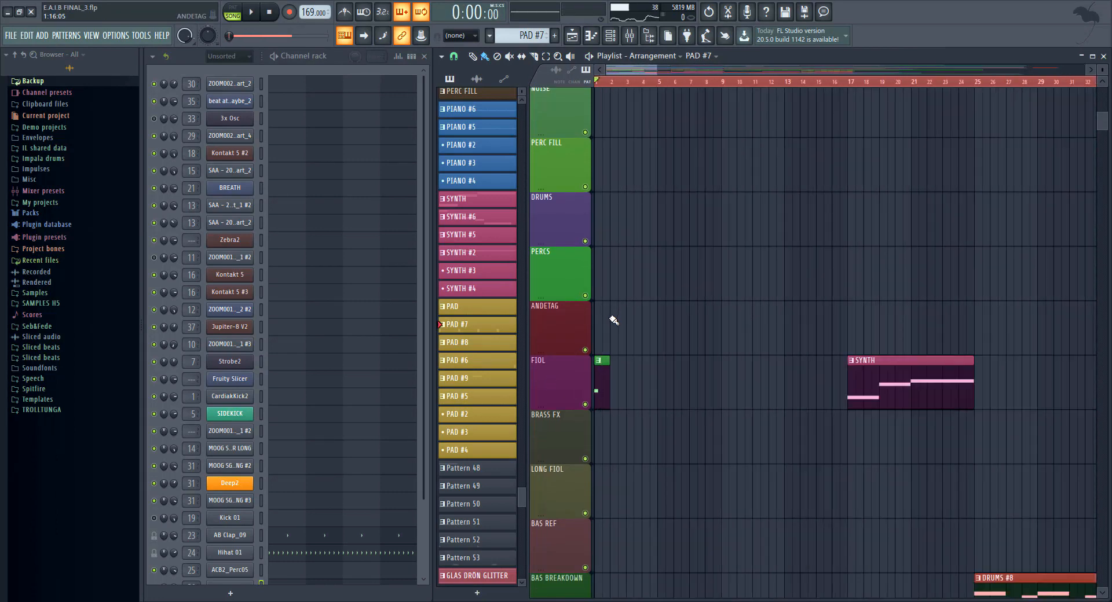
pyautogui.scroll(-1, 614, 320)
# Open the pattern behind FIOL's first clip, and switch playback to pattern mode and back to song mode.
pyautogui.doubleClick(600, 397)
pyautogui.press('Escape')
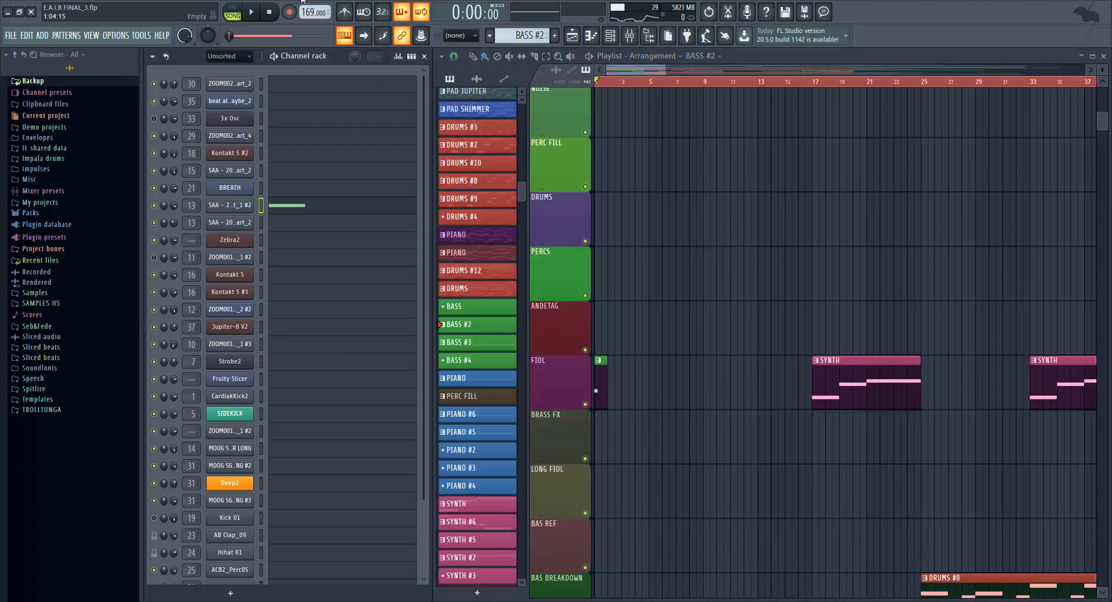
pyautogui.click(239, 14)
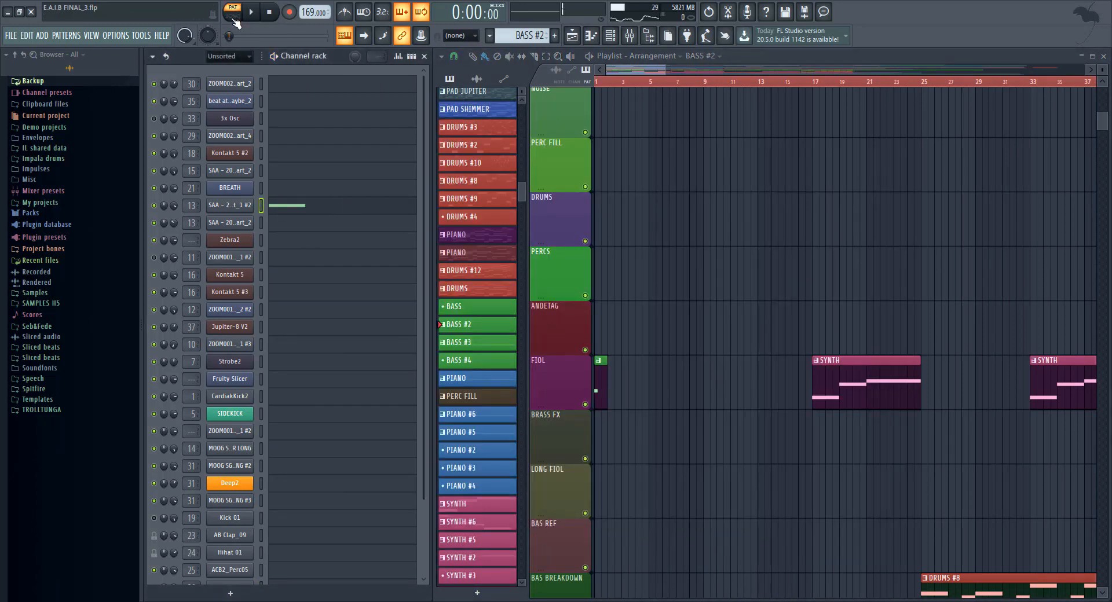
pyautogui.click(234, 15)
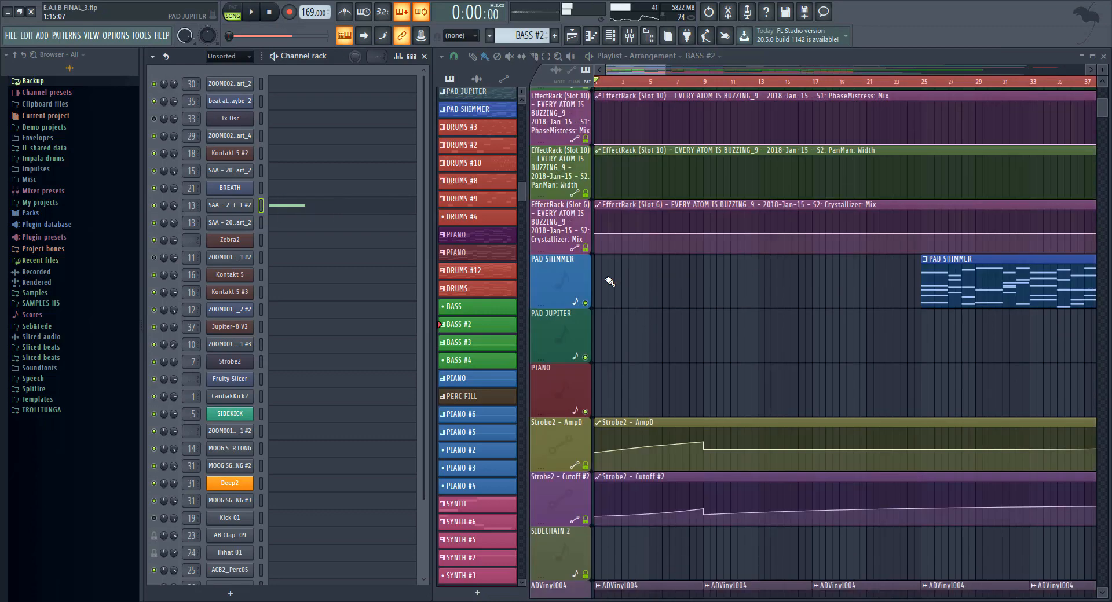
# Solo the FIOL track, play its SYNTH clip from about bar 16, and stop playback.
pyautogui.click(675, 83)
pyautogui.scroll(6, 681, 252)
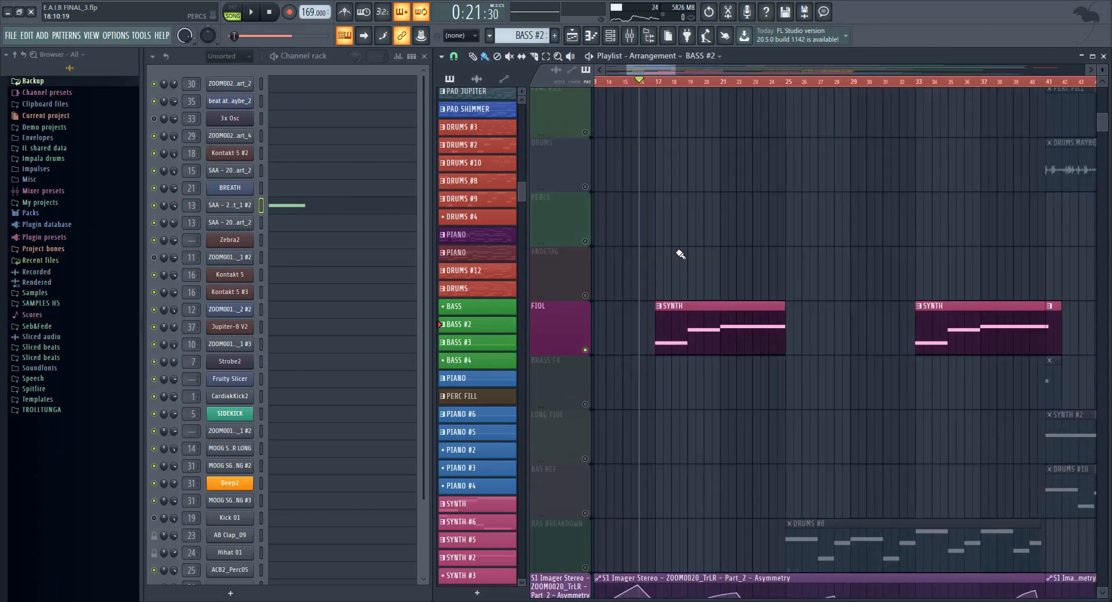
pyautogui.scroll(-4, 668, 365)
pyautogui.press('space')
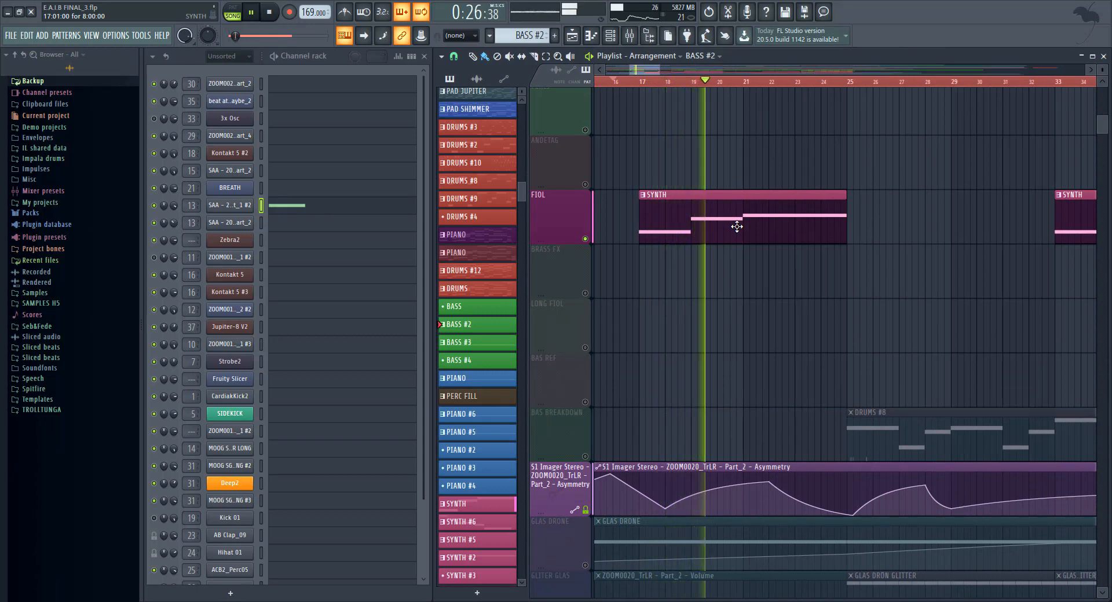
pyautogui.scroll(-3, 781, 240)
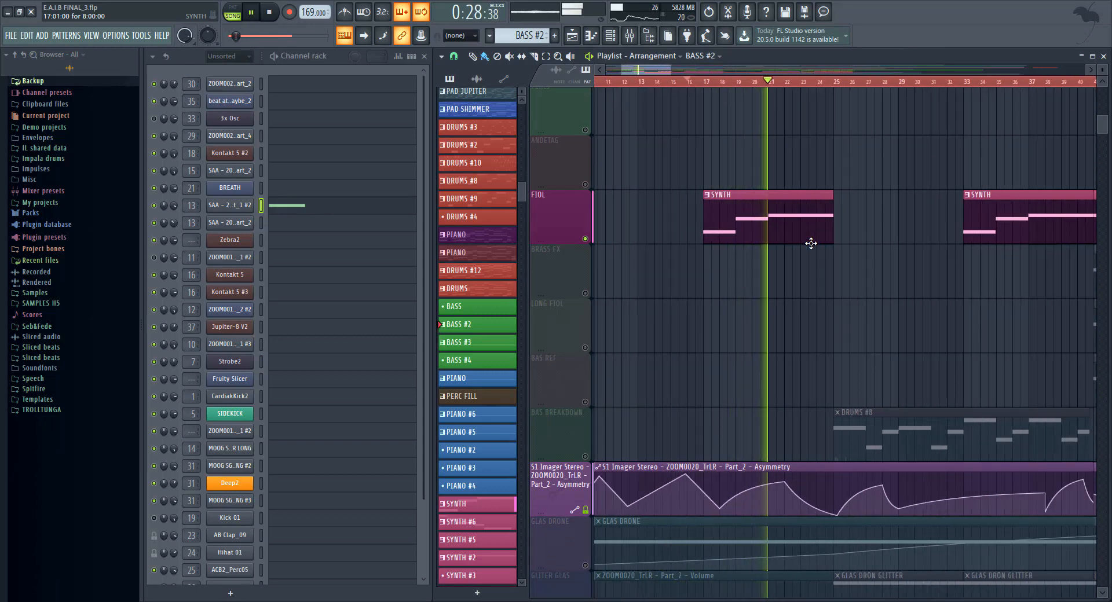
pyautogui.moveTo(883, 247); pyautogui.dragTo(762, 273)
pyautogui.scroll(-5, 762, 274)
pyautogui.moveTo(874, 338); pyautogui.dragTo(677, 237)
pyautogui.press('space')
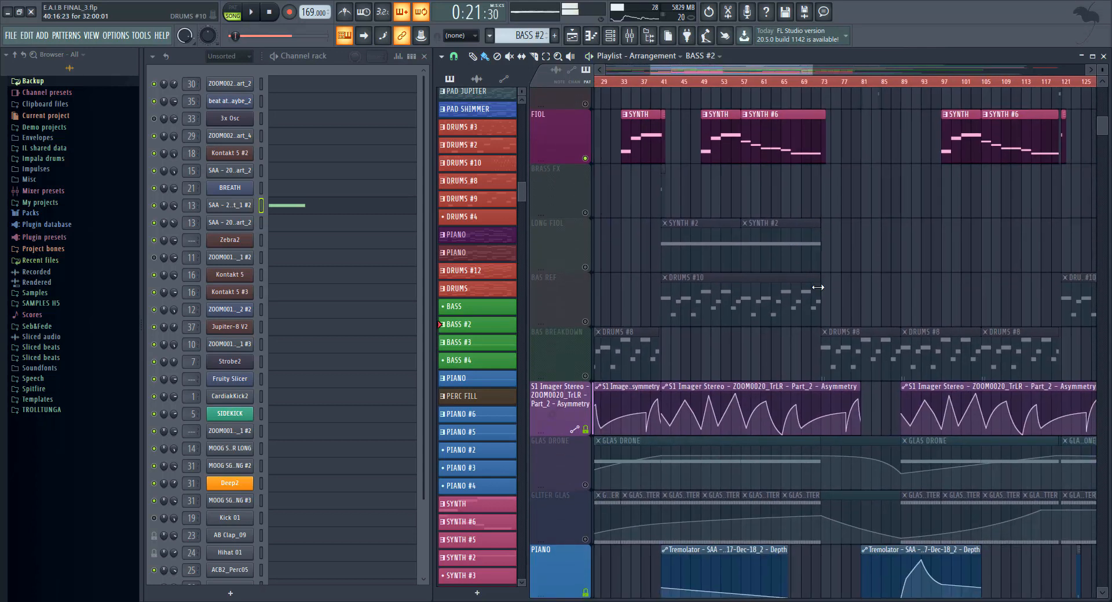
# Play the soloed FIOL track's SYNTH #6 clip from about bar 57, and stop playback.
pyautogui.click(744, 87)
pyautogui.press('space')
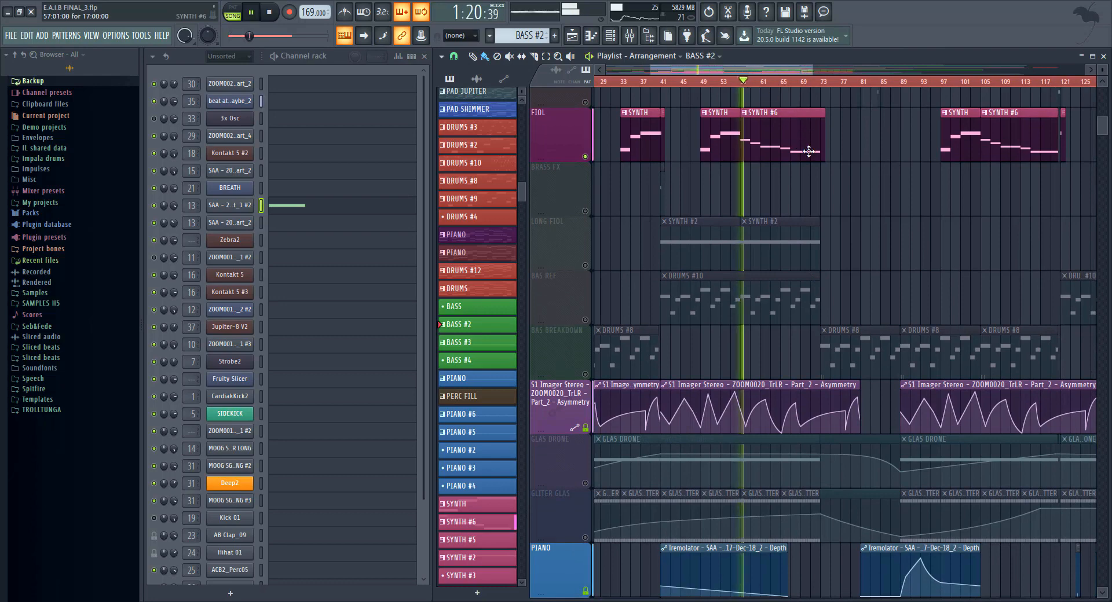
pyautogui.scroll(2, 809, 151)
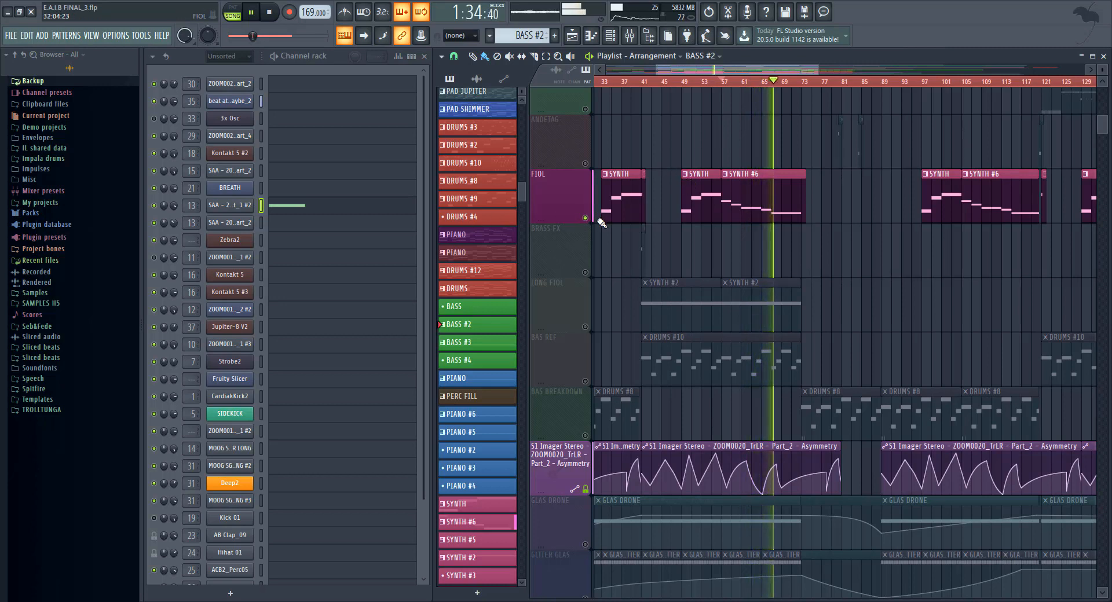
pyautogui.press('space')
# Open the SAA - 2017-Dec-17 - Part_1 #2 channel and its mixer track 13, and bypass that track's effects.
pyautogui.click(247, 207)
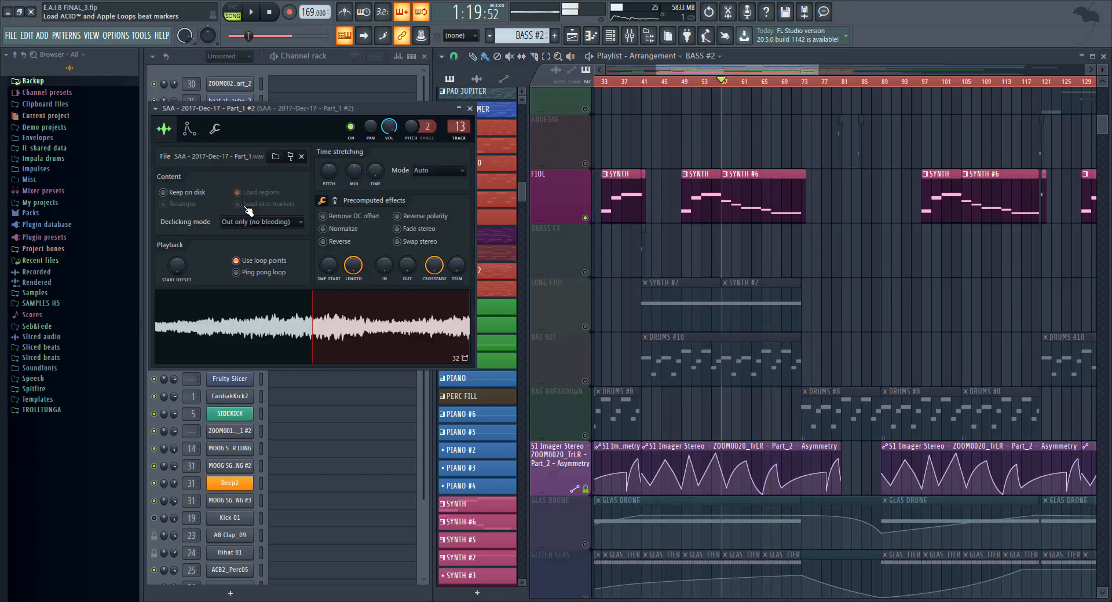
pyautogui.doubleClick(459, 126)
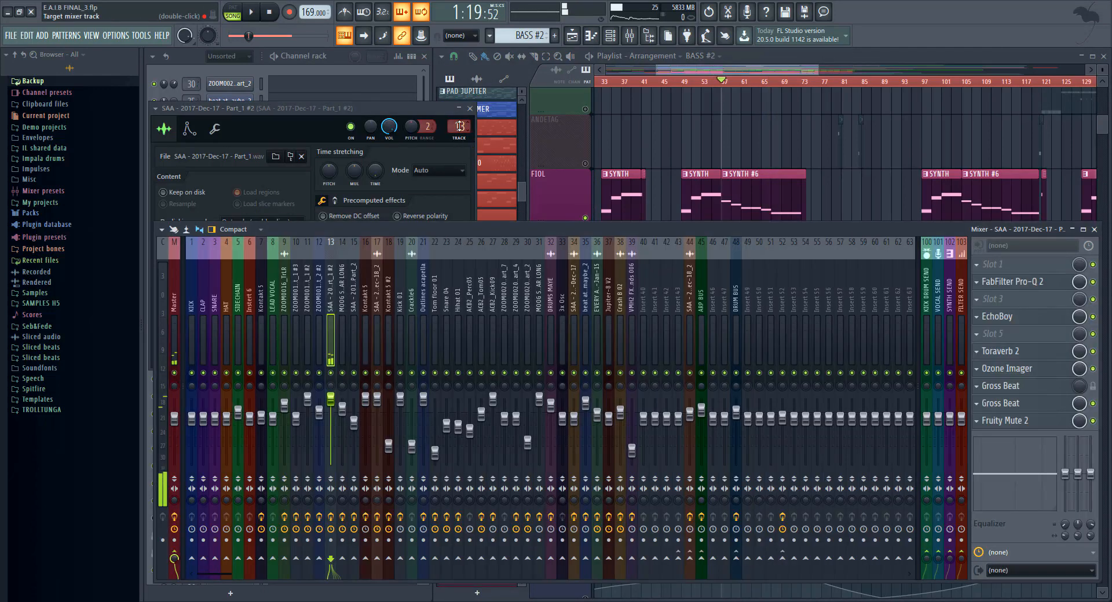
pyautogui.click(460, 126)
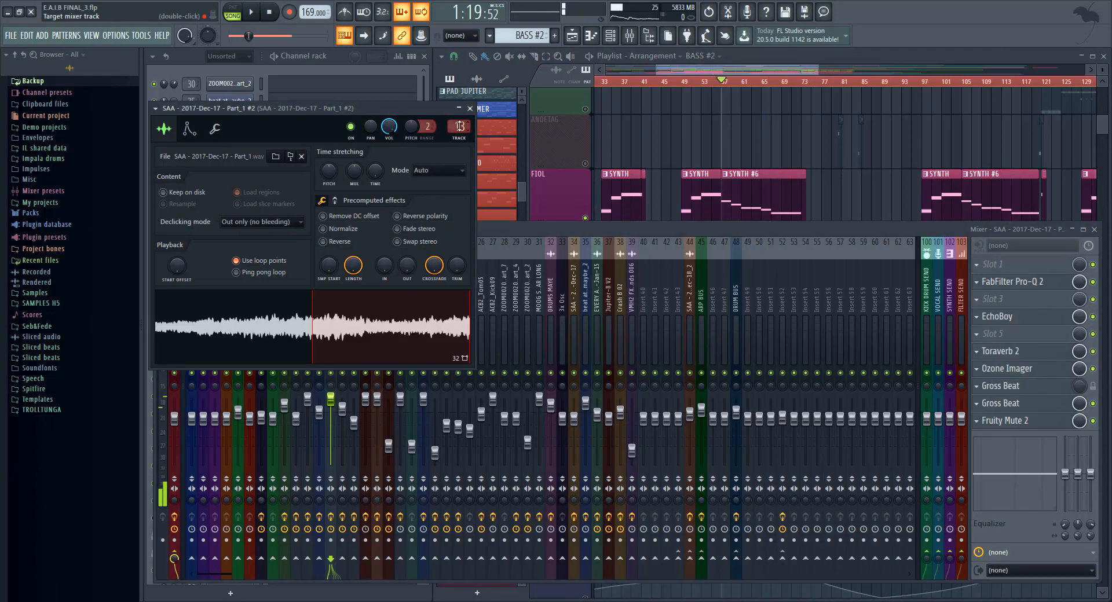
pyautogui.click(1094, 421)
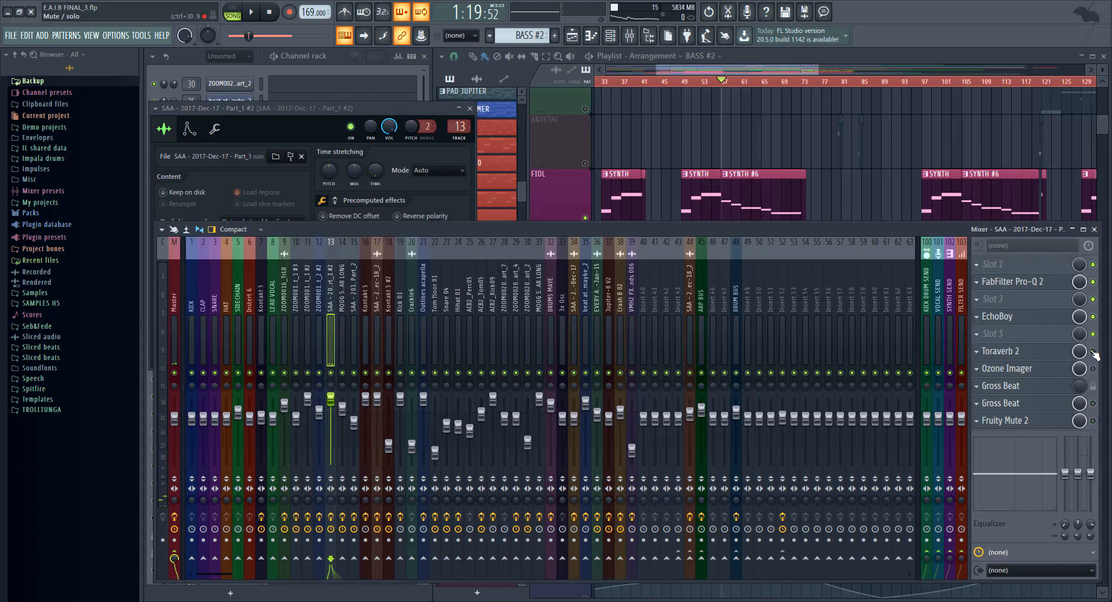
# Inspect the SAA sample channel's polyphony settings, volume envelope and pitch LFO.
pyautogui.click(341, 326)
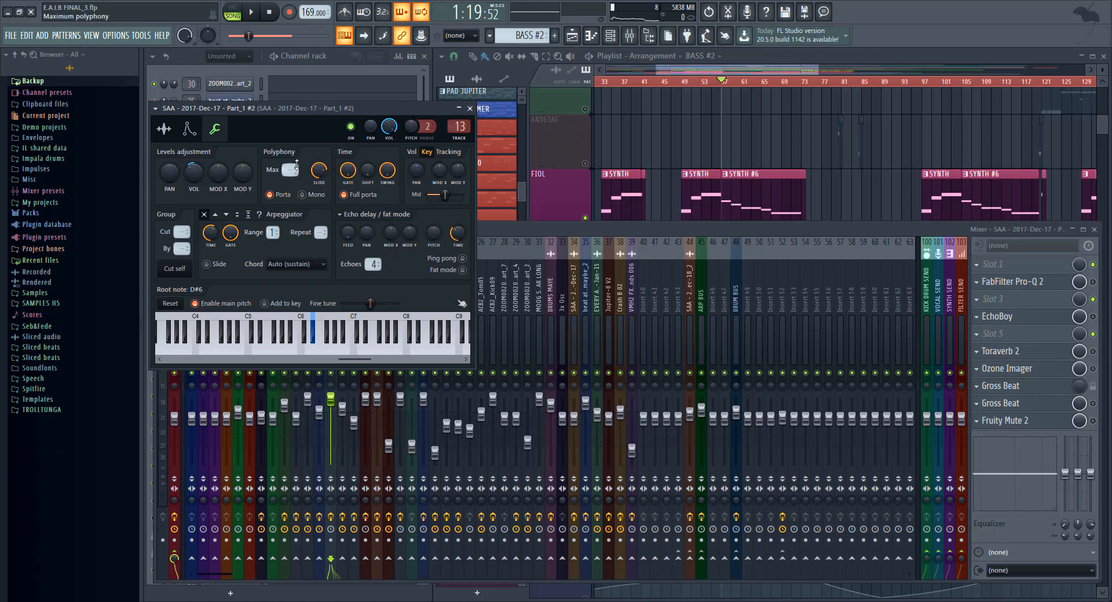
pyautogui.click(188, 129)
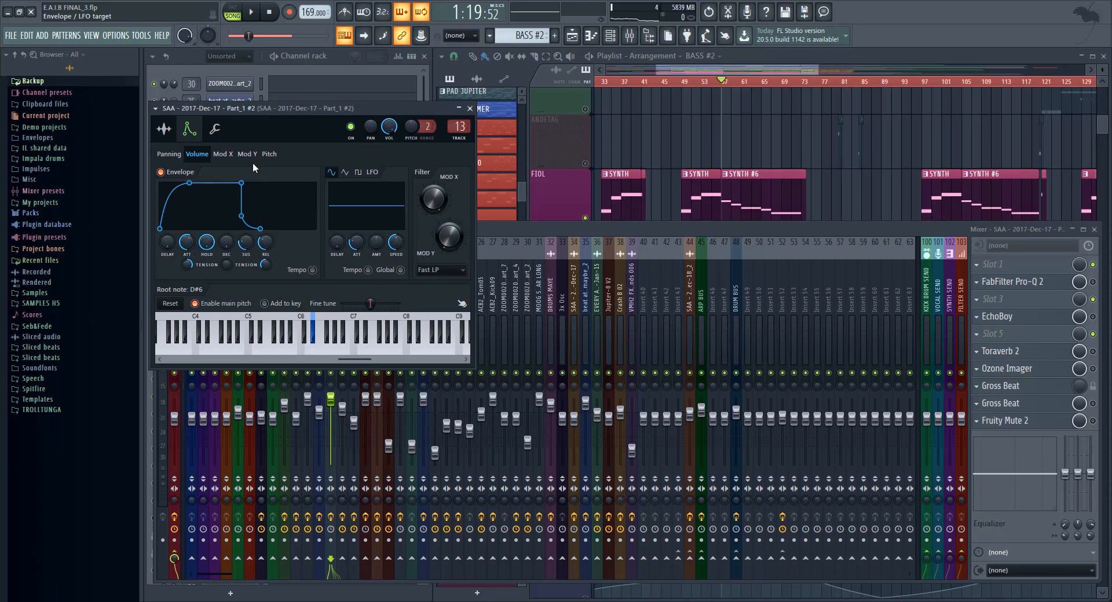
pyautogui.click(268, 155)
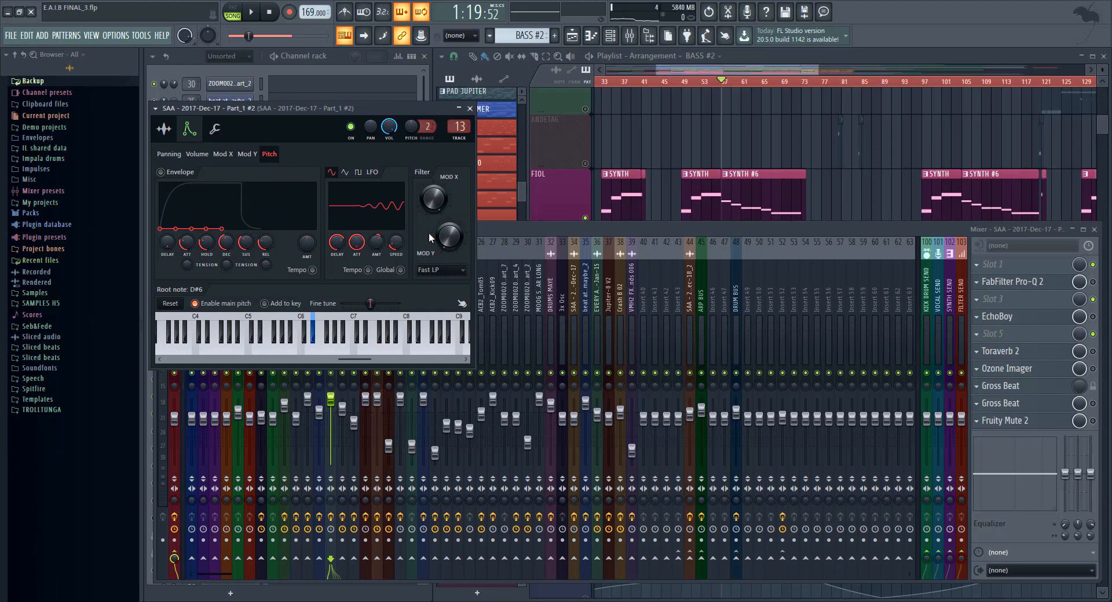
# Inspect the SAA channel's Mod X envelope and its sample playback settings, and close its windows.
pyautogui.click(223, 154)
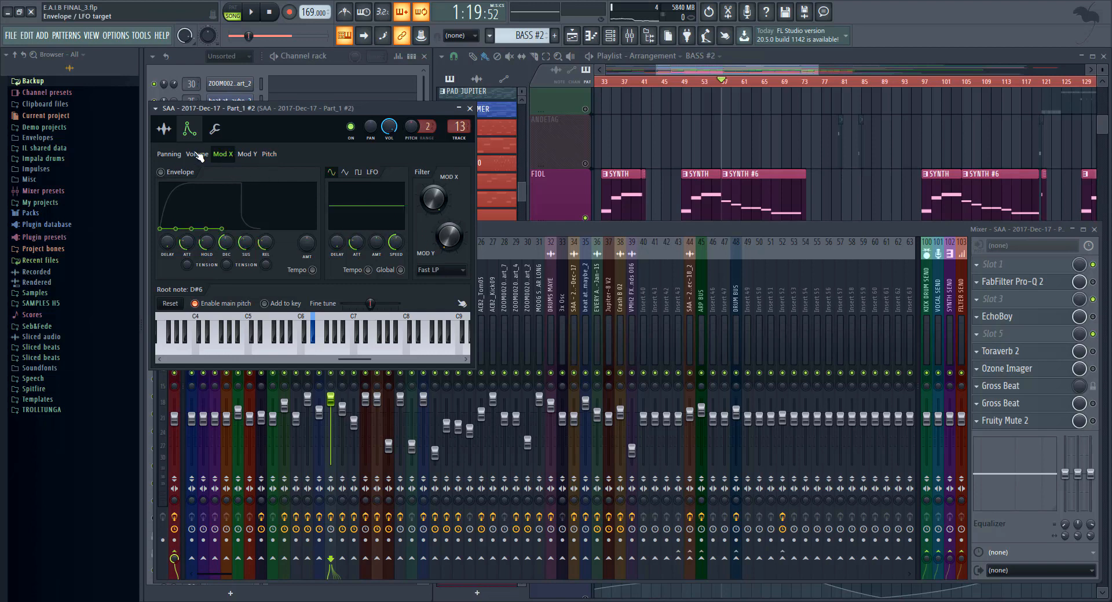
pyautogui.click(163, 129)
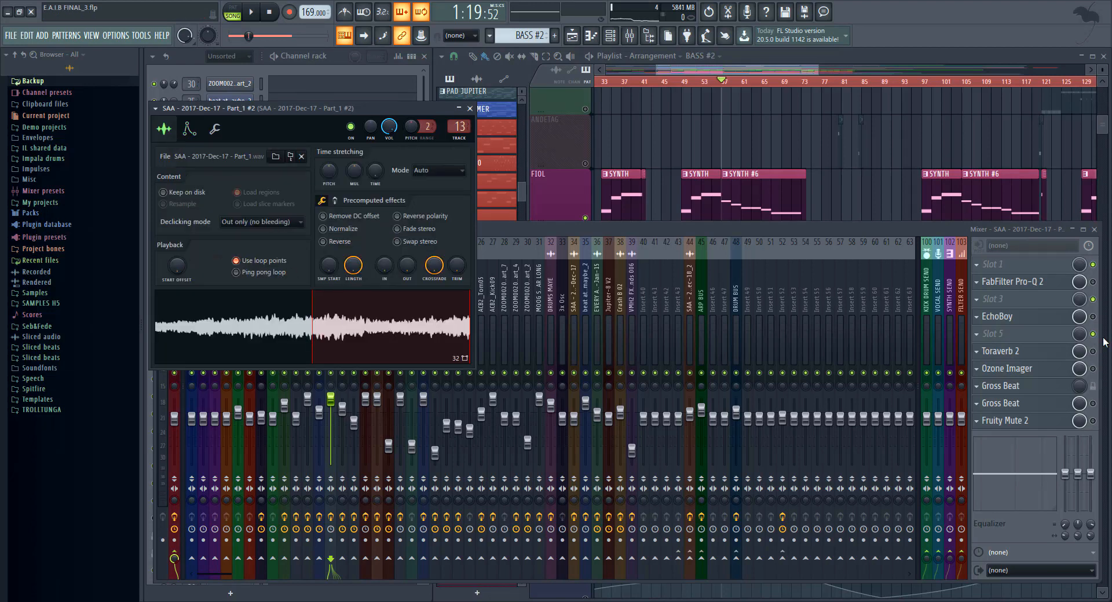
pyautogui.click(358, 75)
pyautogui.click(775, 108)
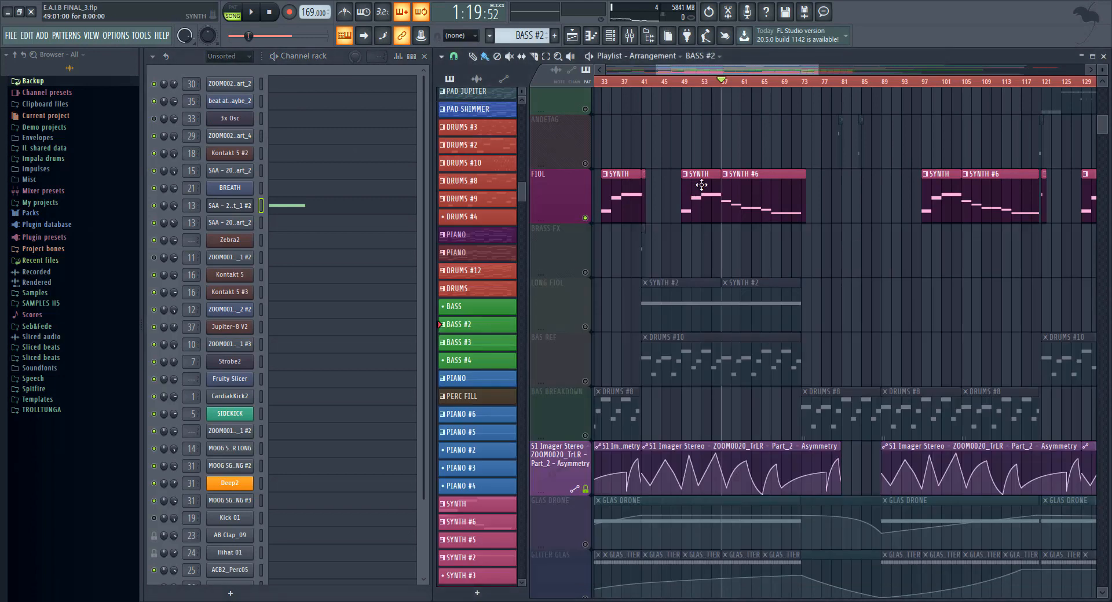
# Select the SYNTH #6 pattern, audition it in pattern mode with mixer track 13 in view, and stop playback.
pyautogui.click(733, 183)
pyautogui.click(235, 11)
pyautogui.press('space')
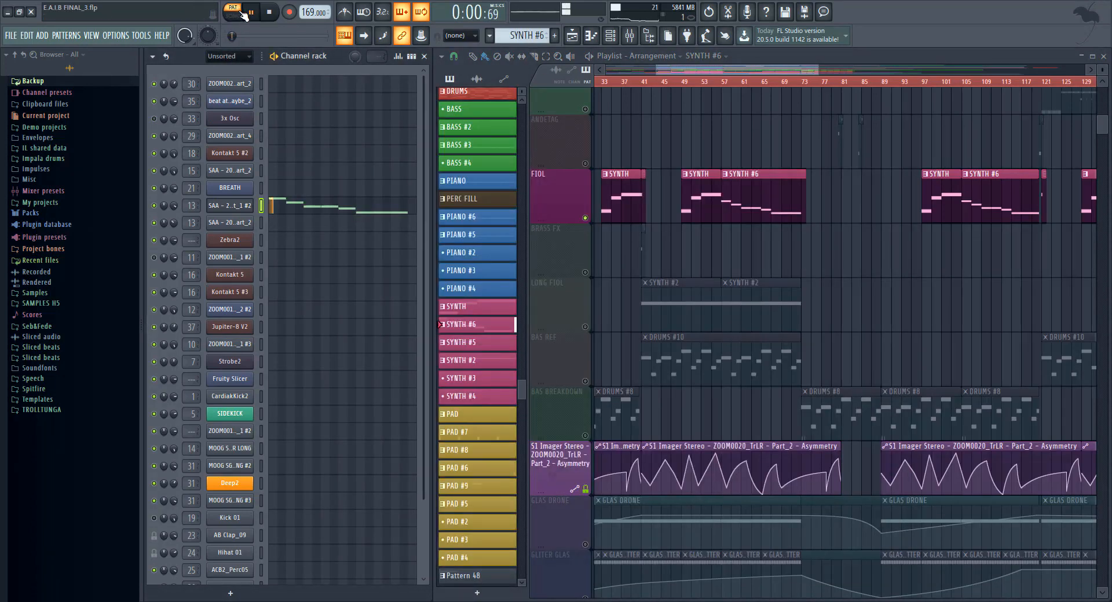
pyautogui.press('F9')
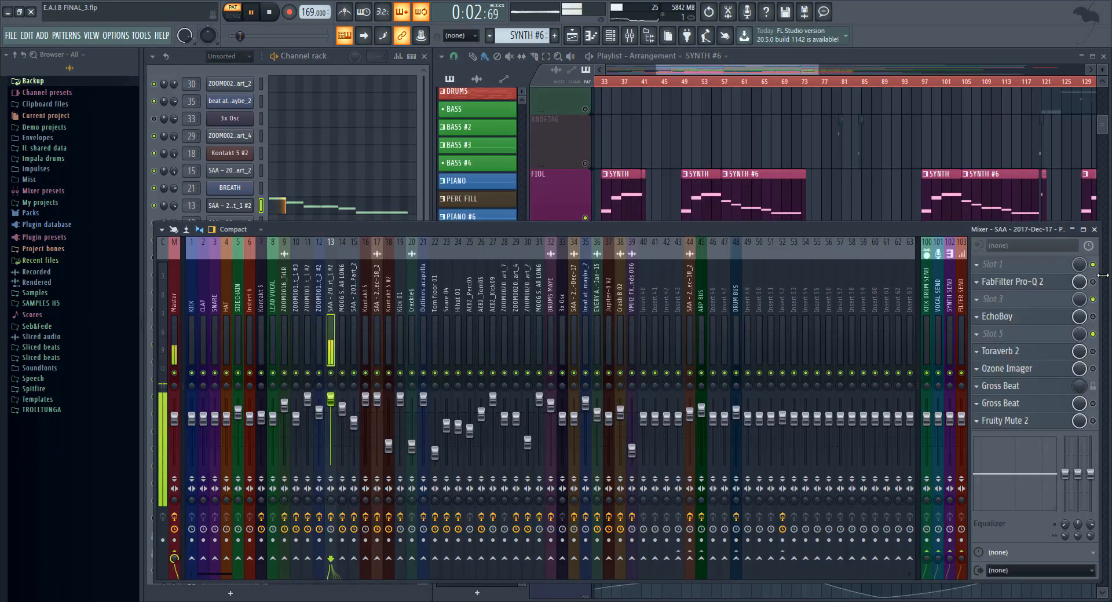
pyautogui.press('space')
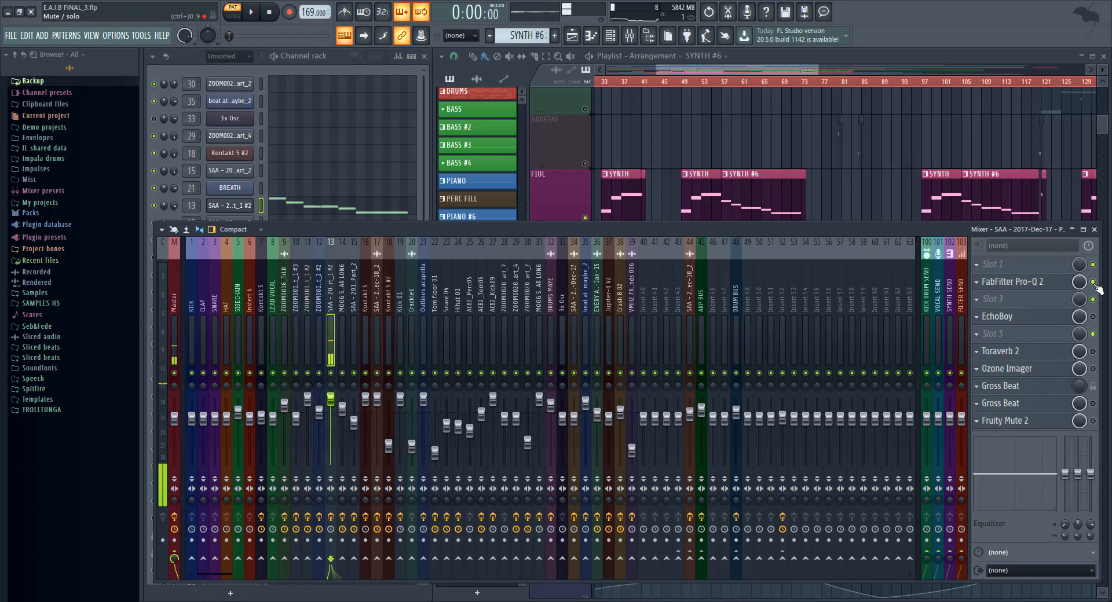
# Re-enable the bypassed effects on mixer track 13, replay the SYNTH #6 pattern, and stop playback.
pyautogui.click(1093, 403)
pyautogui.press('space')
pyautogui.click(336, 157)
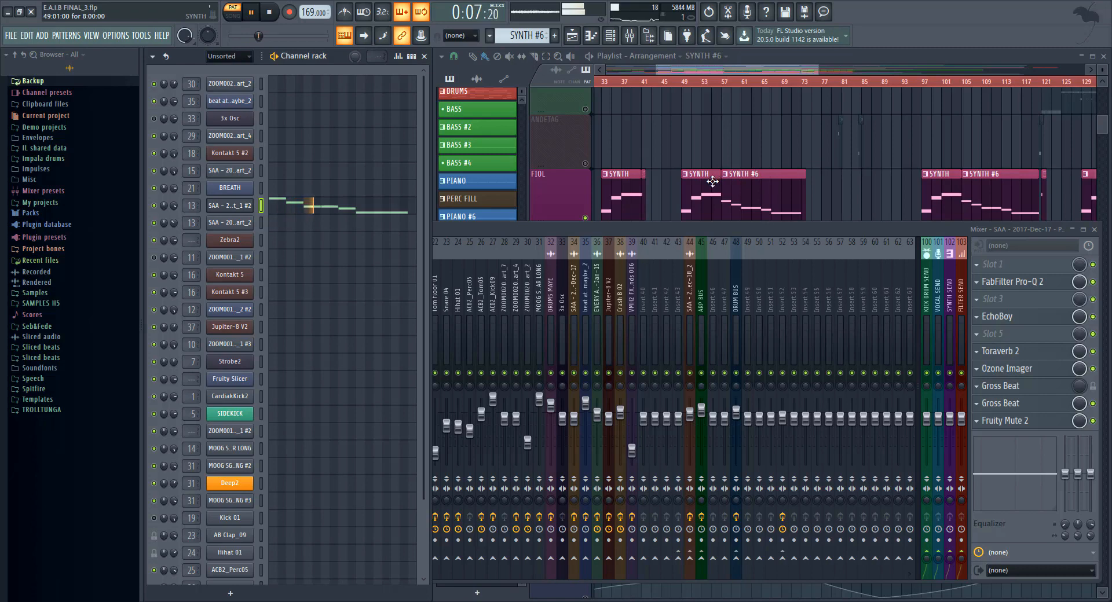
pyautogui.press('space')
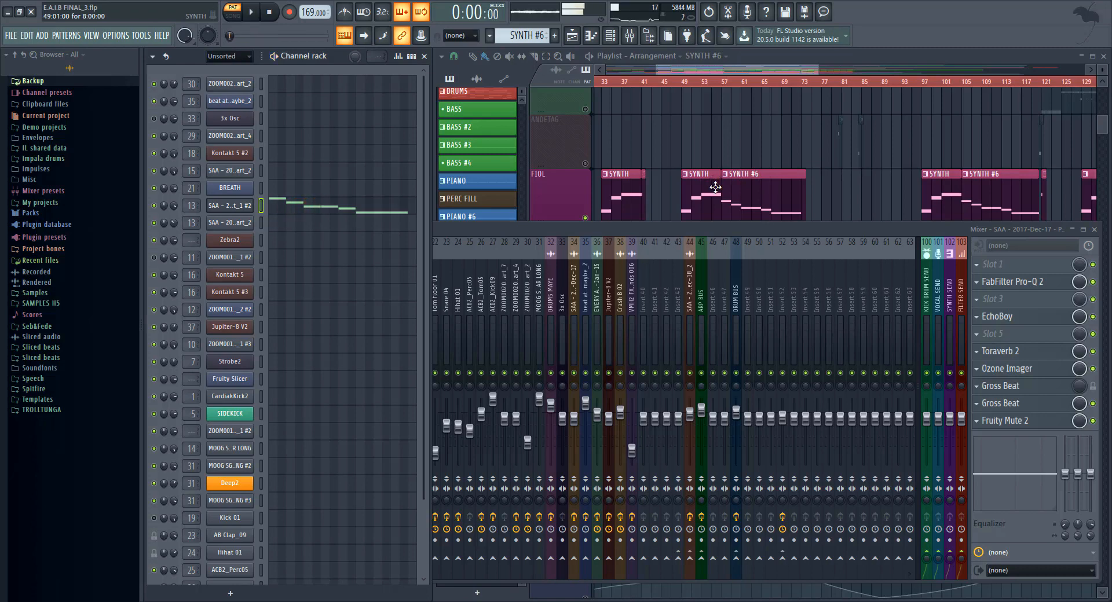
# Solo the BRASS FX track and set song playback to start just before its clip at bar 41.
pyautogui.scroll(-2, 657, 178)
pyautogui.moveTo(658, 179); pyautogui.dragTo(1020, 255)
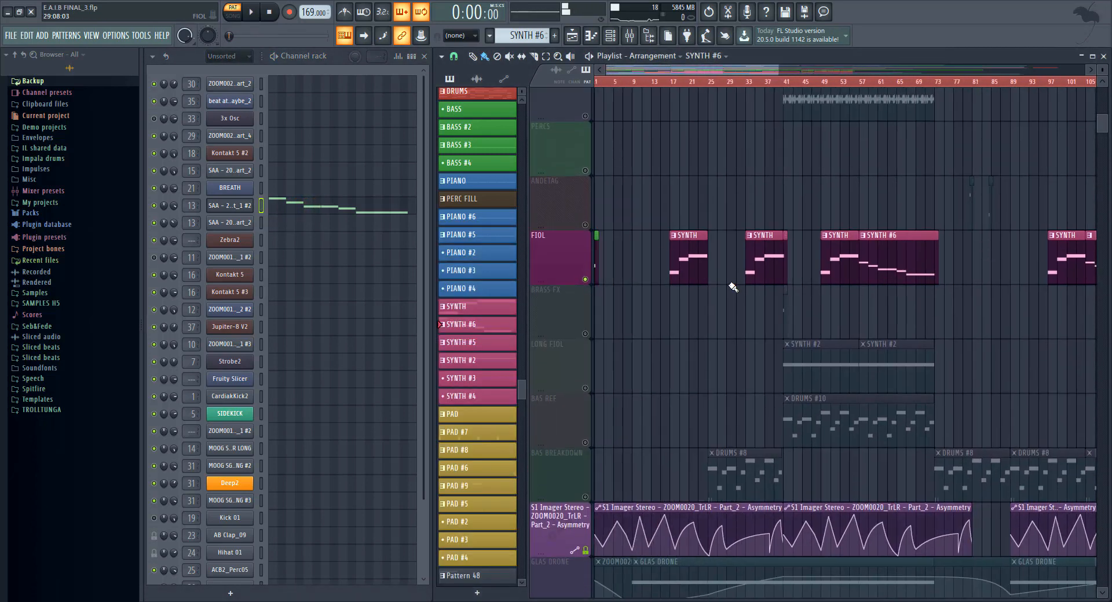
pyautogui.scroll(-5, 733, 288)
pyautogui.scroll(5, 747, 86)
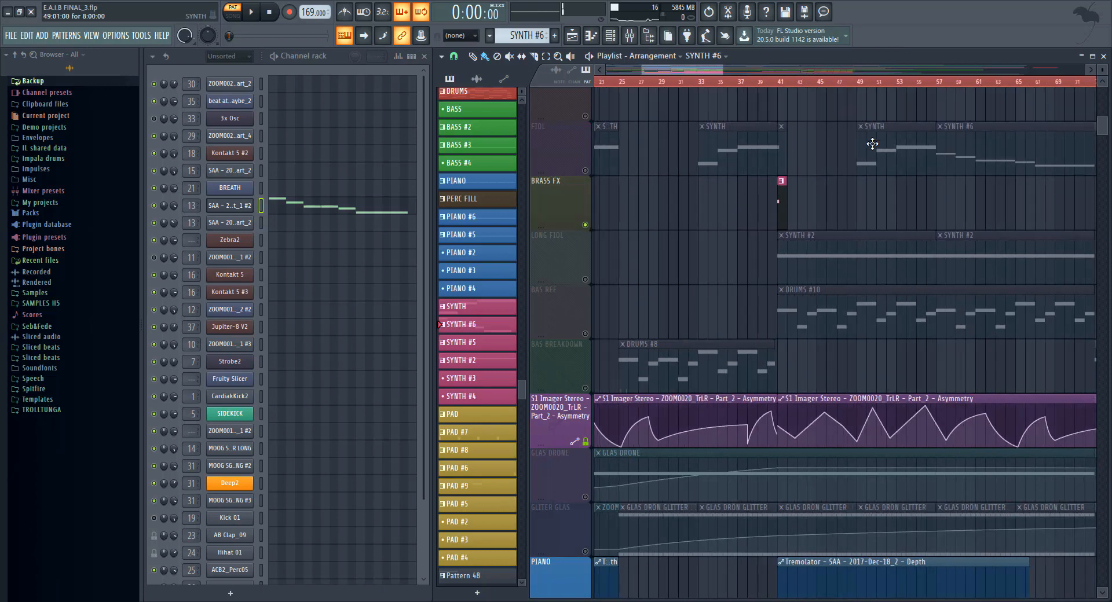
pyautogui.click(751, 84)
pyautogui.moveTo(806, 120); pyautogui.dragTo(731, 169)
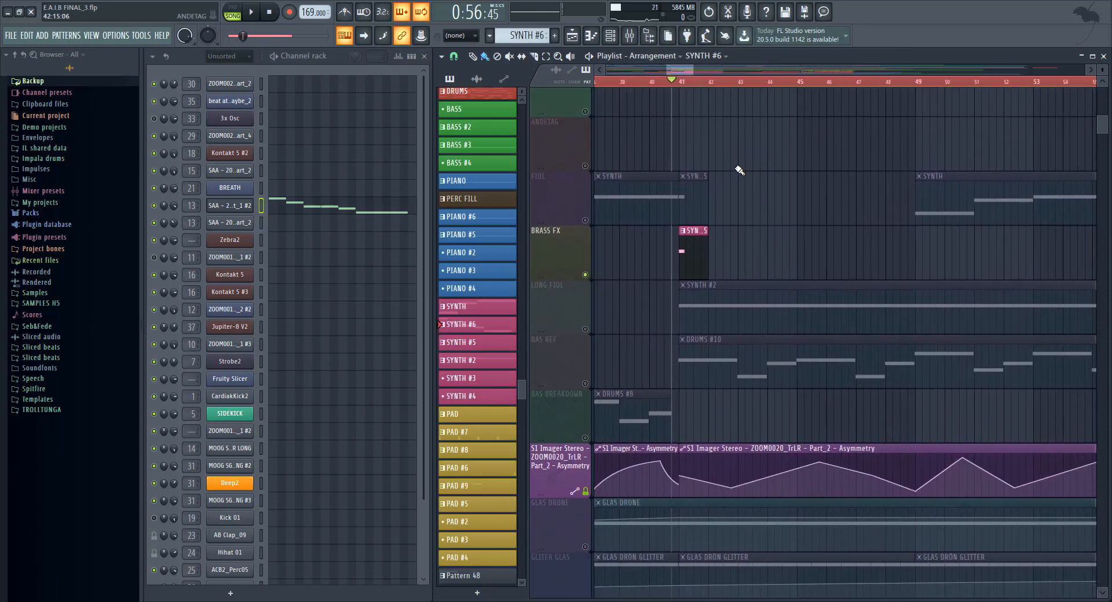
# Play the BRASS FX track's SYNTH #5 clip and inspect its Kontakt 5 #2 Brass Ensemble instrument.
pyautogui.press('space')
pyautogui.press('space')
pyautogui.click(701, 245)
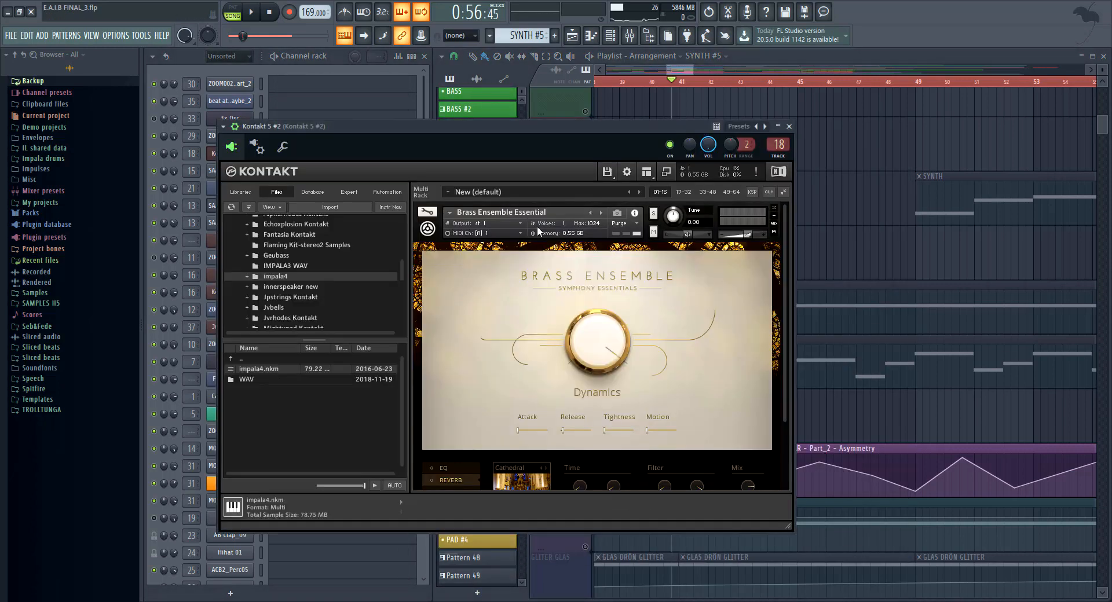
pyautogui.press('Escape')
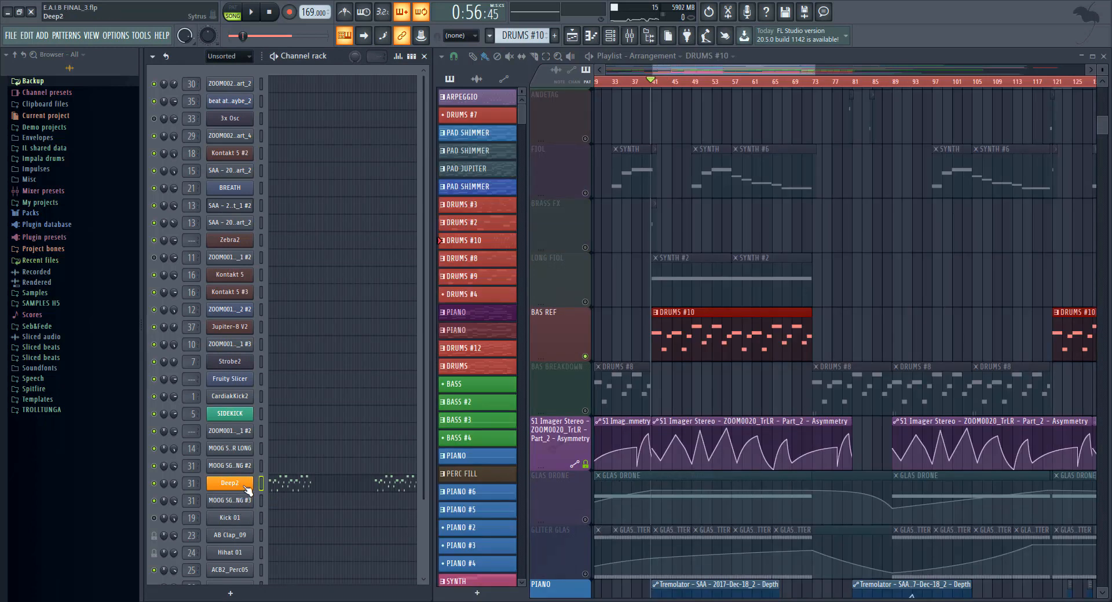
# Open the BAS REF track's Deep2 Sytrus channel and point out the Deep2 preset in the Bass category.
pyautogui.click(247, 489)
pyautogui.moveTo(374, 170); pyautogui.dragTo(420, 165)
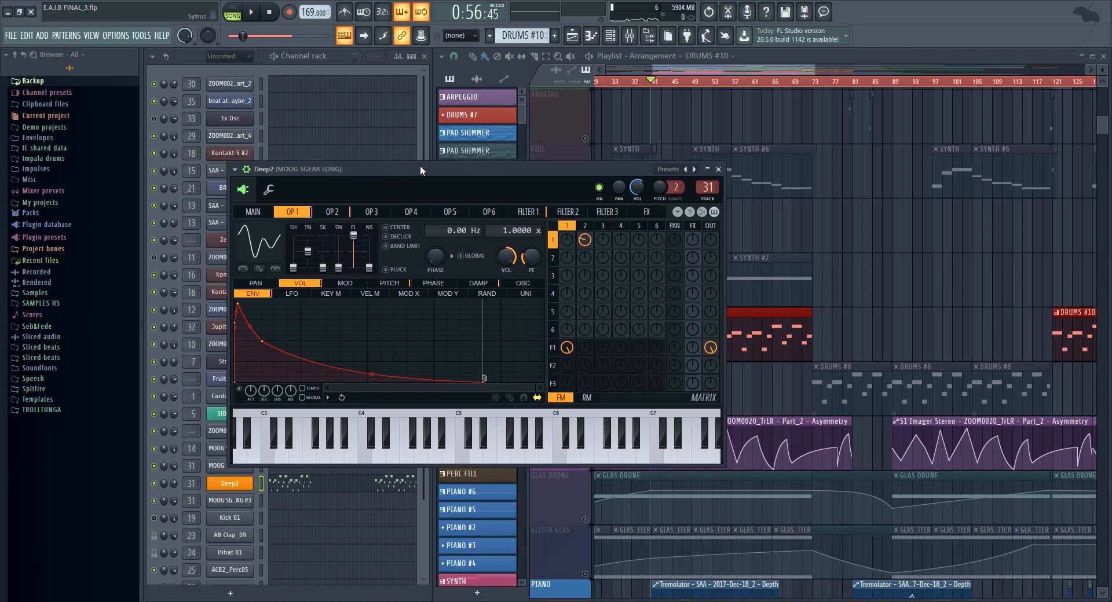
pyautogui.click(708, 169)
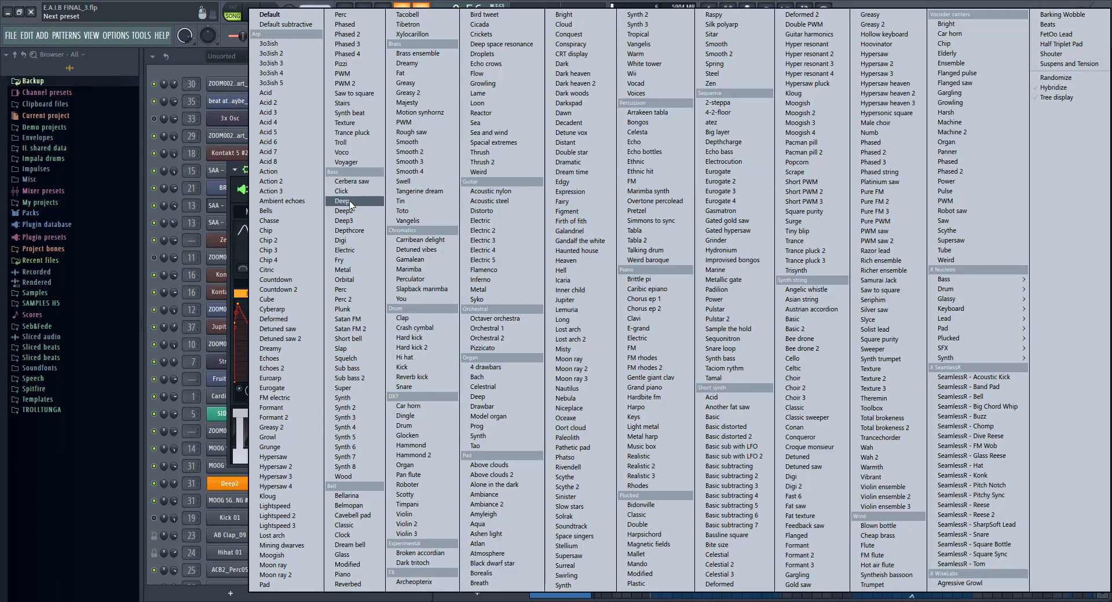
pyautogui.press('Escape')
pyautogui.click(694, 171)
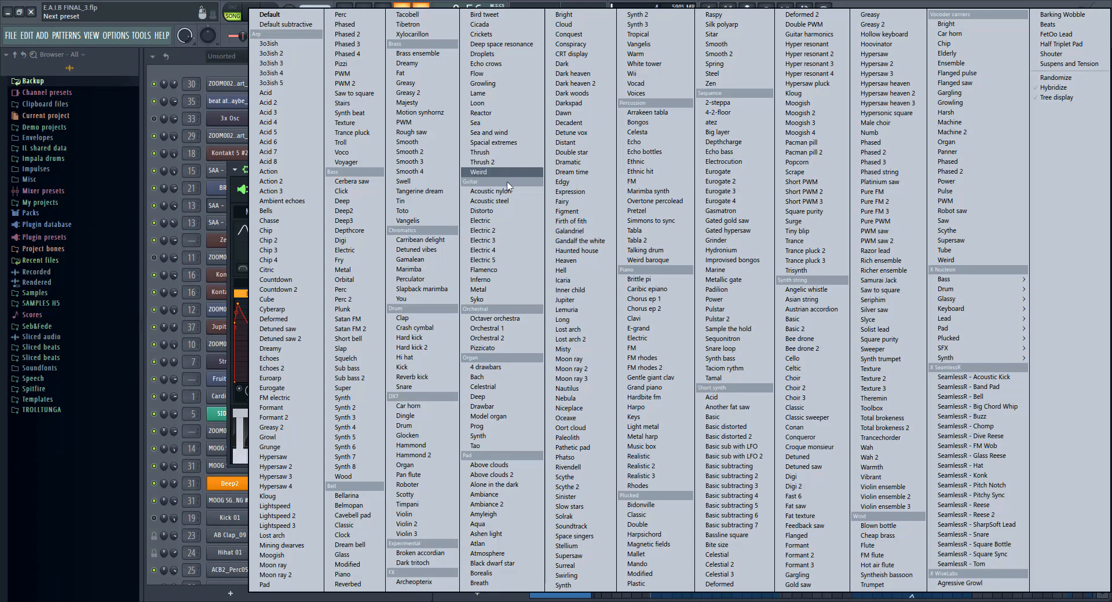
pyautogui.click(348, 211)
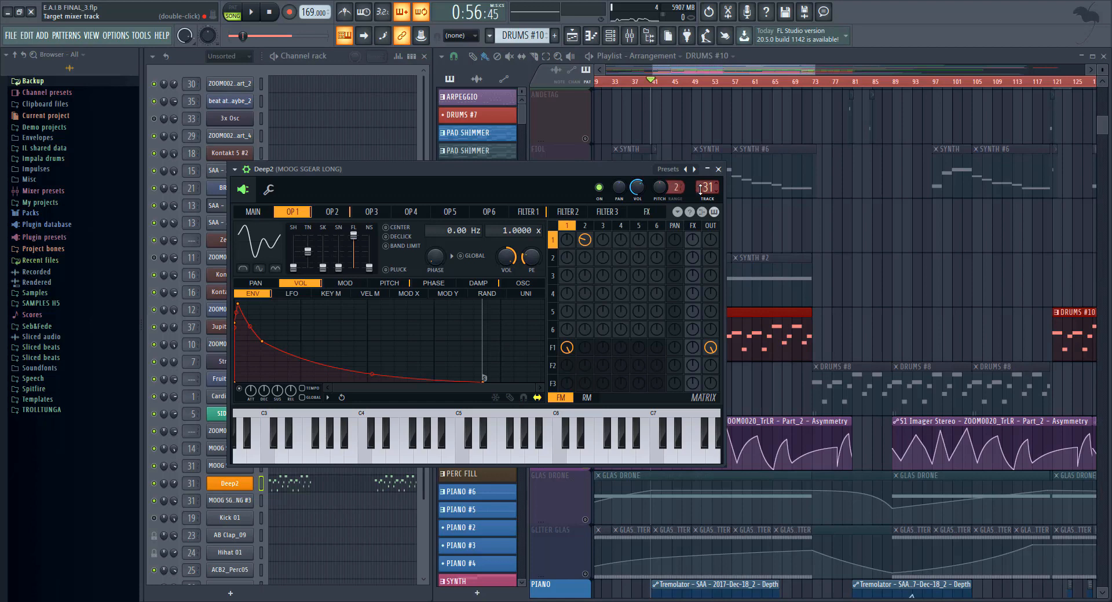
# Play the soloed BAS REF track's DRUMS #10 clip from about bar 41, and stop playback.
pyautogui.click(825, 184)
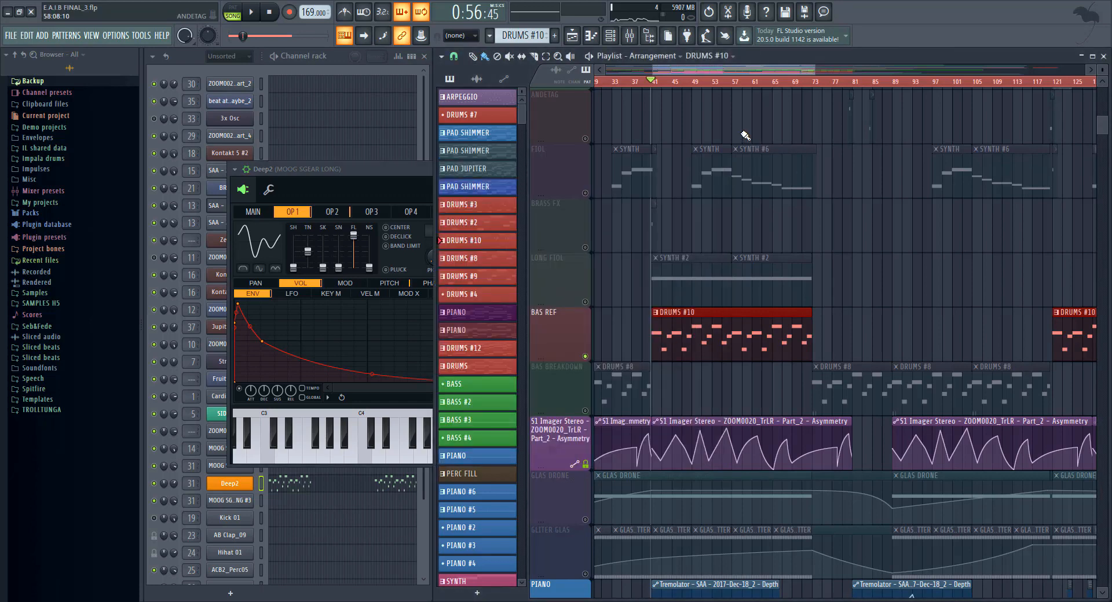
pyautogui.press('space')
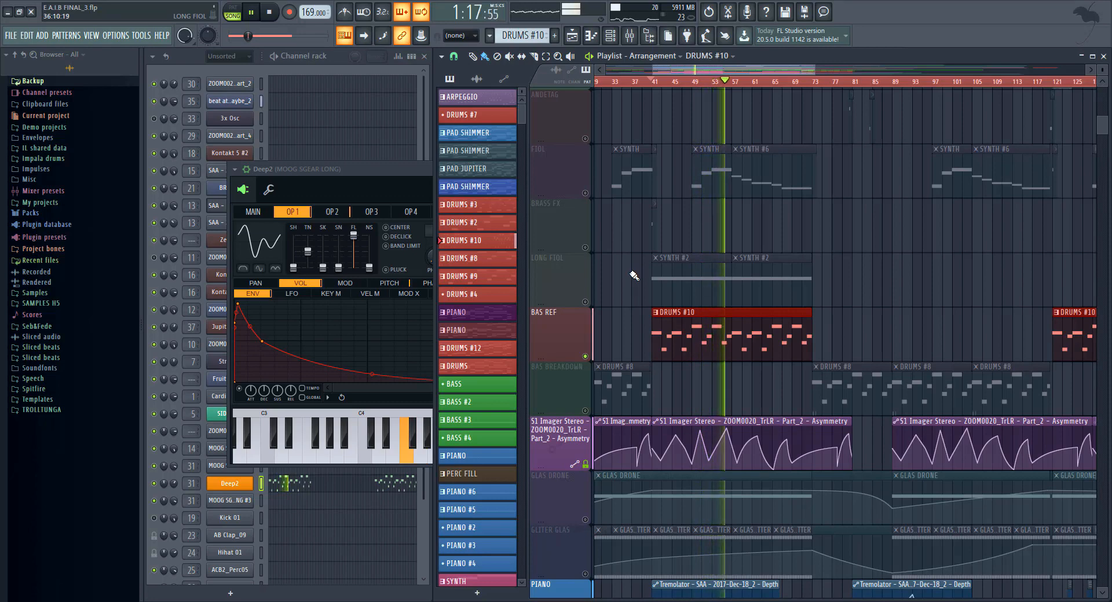
pyautogui.press('space')
# Inspect bx_solo, Virtual Mix Rack, FabFilter Pro-Q 2 and Fruity Balance on mixer track 31, and close the windows.
pyautogui.press('F9')
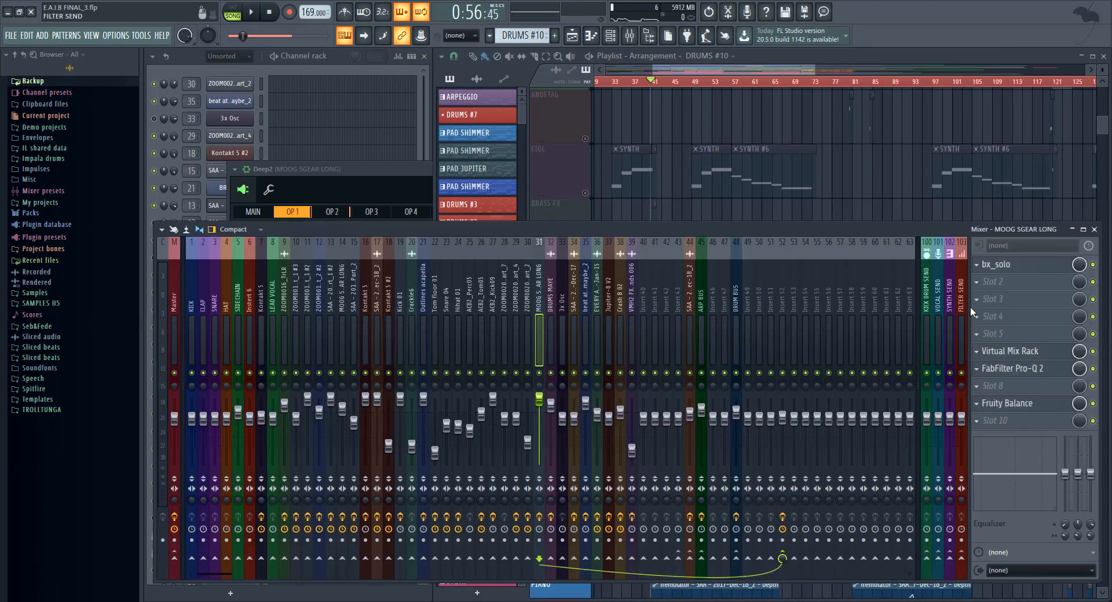
pyautogui.click(1014, 265)
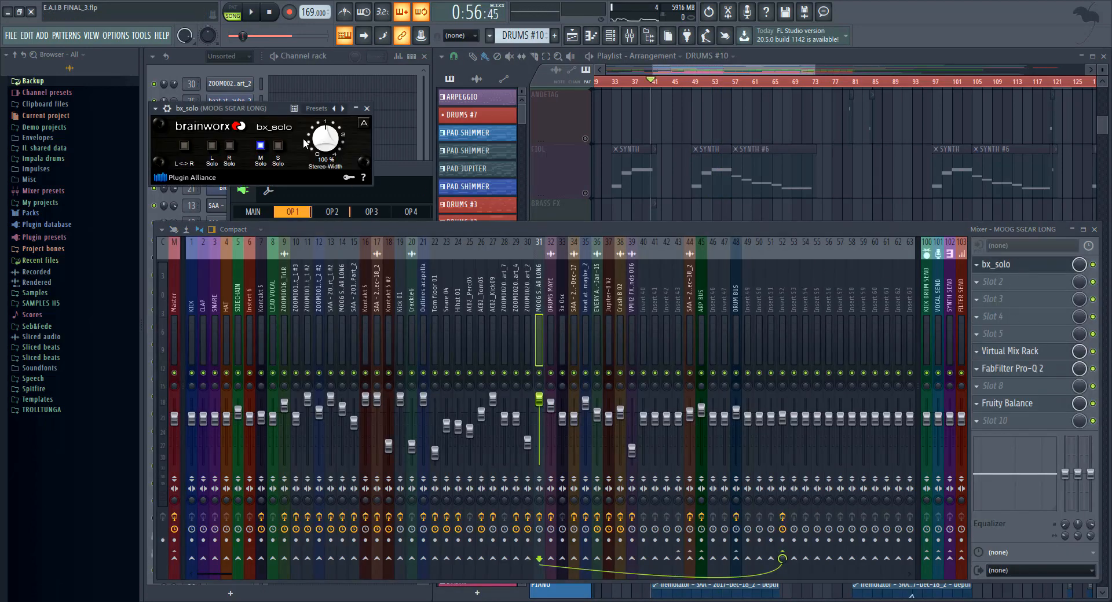
pyautogui.click(367, 108)
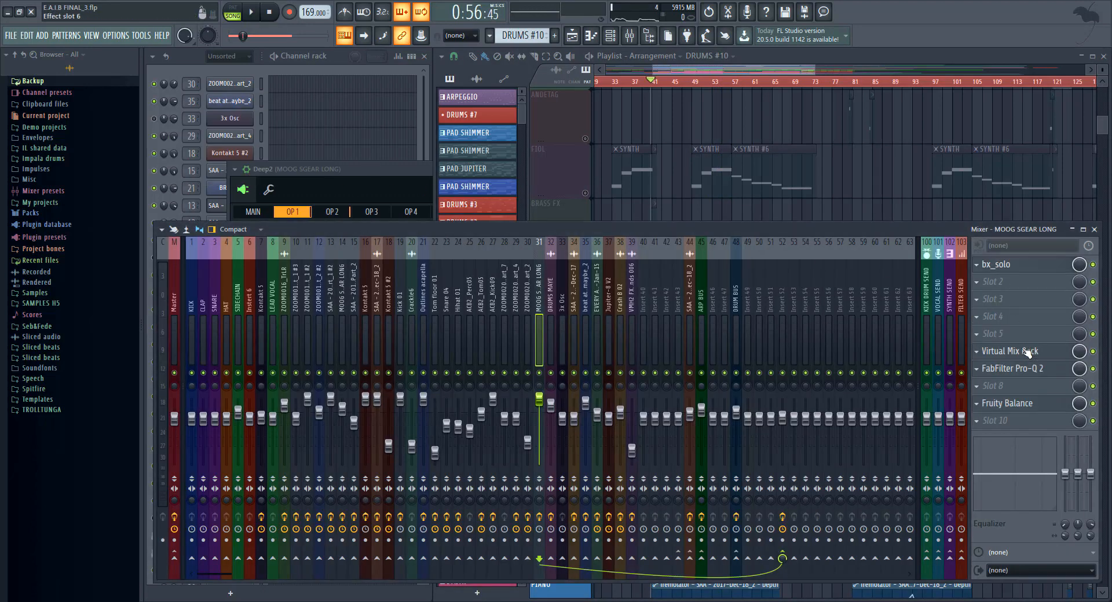
pyautogui.click(1020, 351)
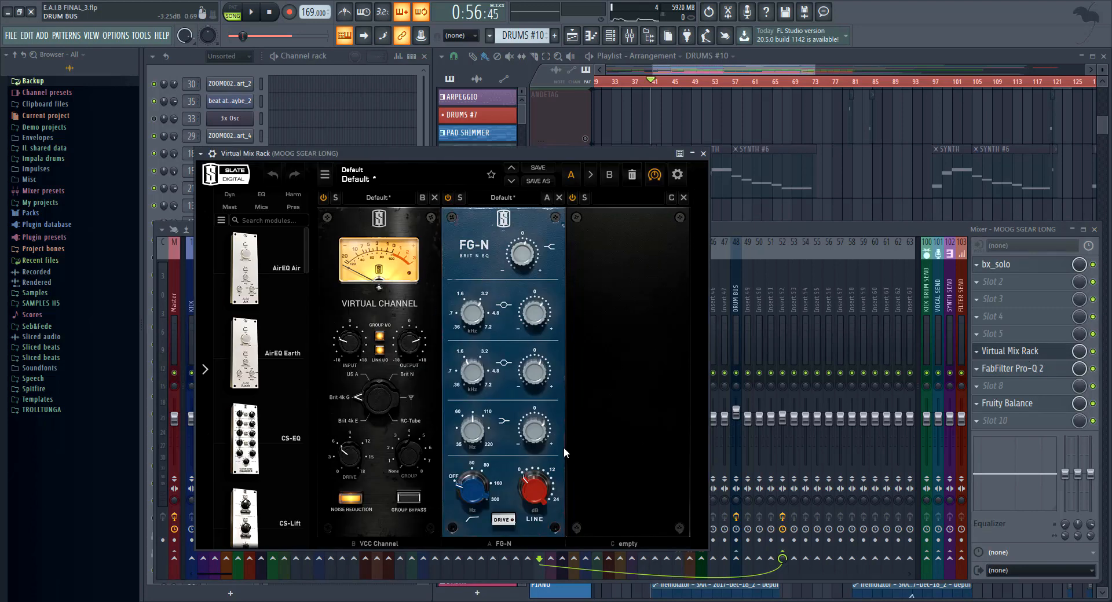
pyautogui.click(1021, 351)
pyautogui.click(1023, 369)
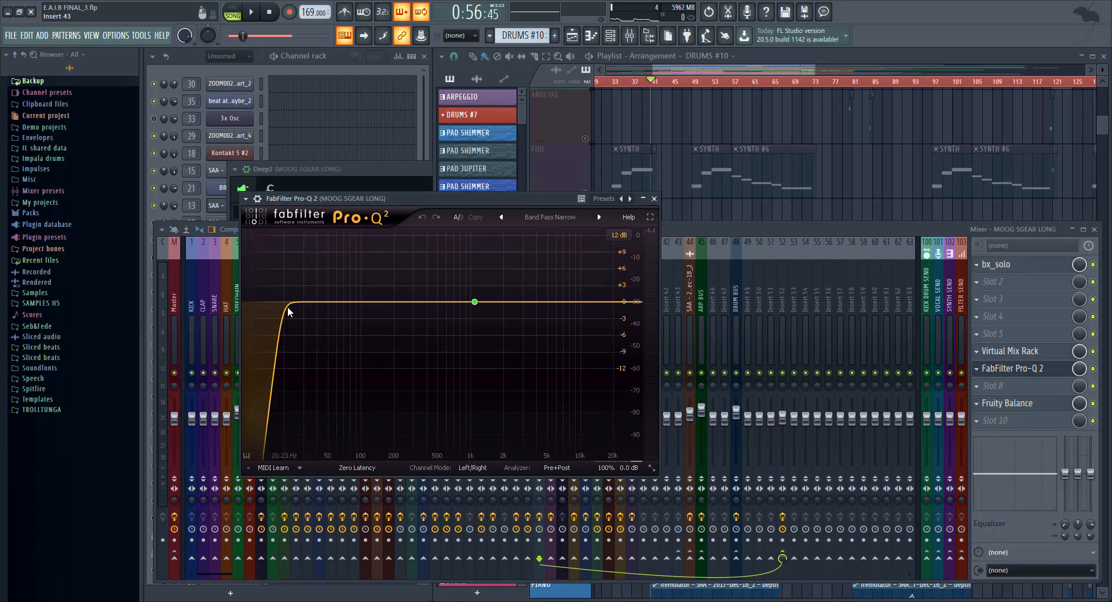
pyautogui.click(1023, 369)
pyautogui.click(1011, 404)
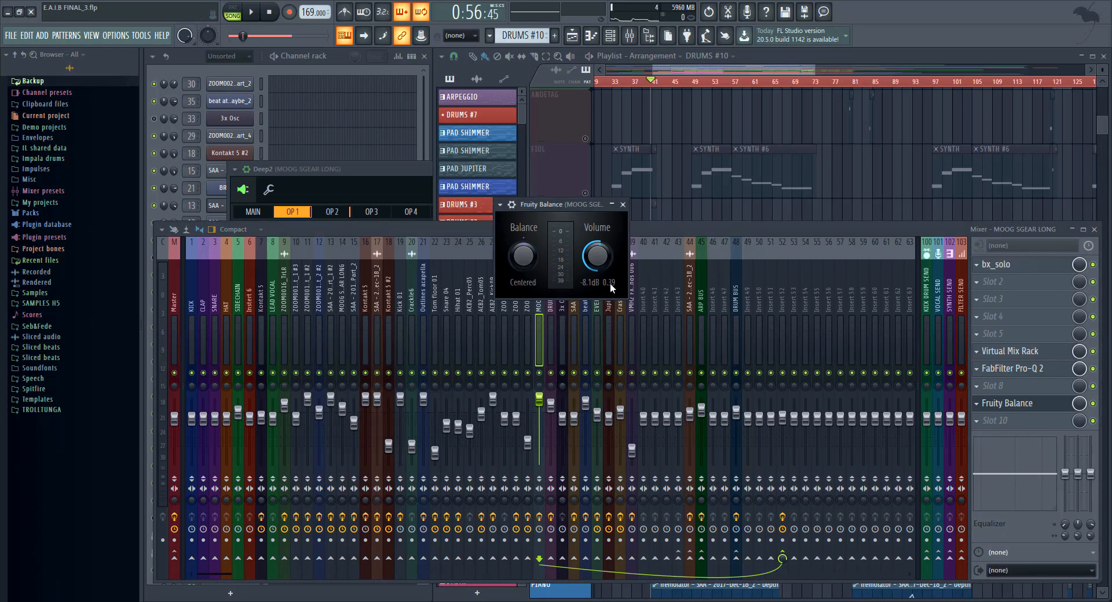
pyautogui.rightClick(338, 111)
pyautogui.rightClick(754, 141)
# Solo the GLAS DRONE track, select its GLAS DRONE pattern, and open the ZOOM0020_TrLR - Part_4 sample channel.
pyautogui.scroll(-7, 748, 152)
pyautogui.scroll(4, 743, 156)
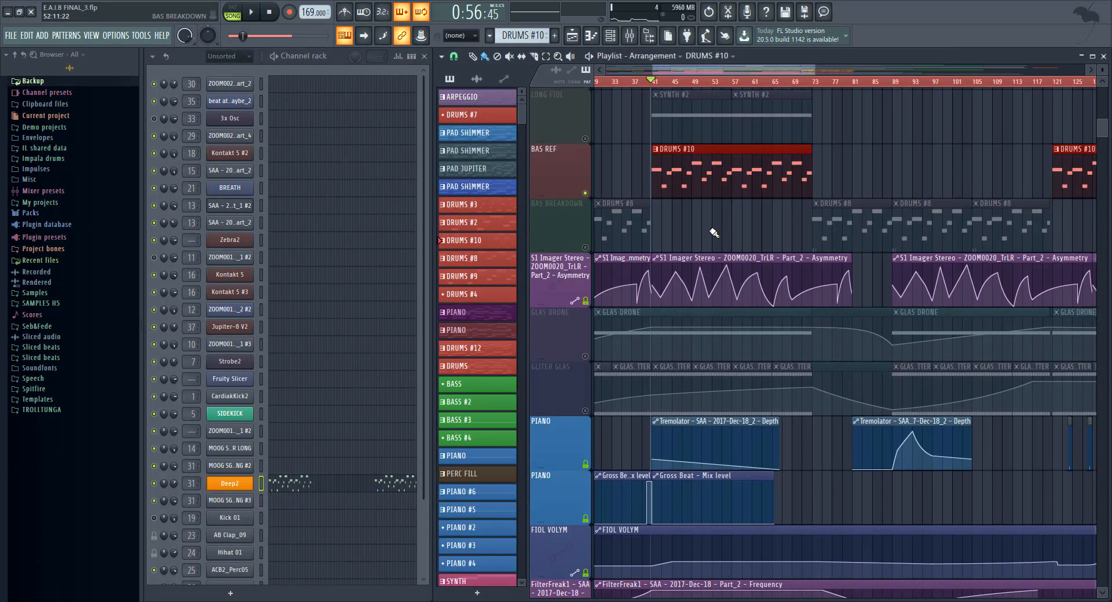
pyautogui.keyDown('ctrl'); pyautogui.scroll(-3, 650, 236); pyautogui.keyUp('ctrl')
pyautogui.scroll(1, 614, 298)
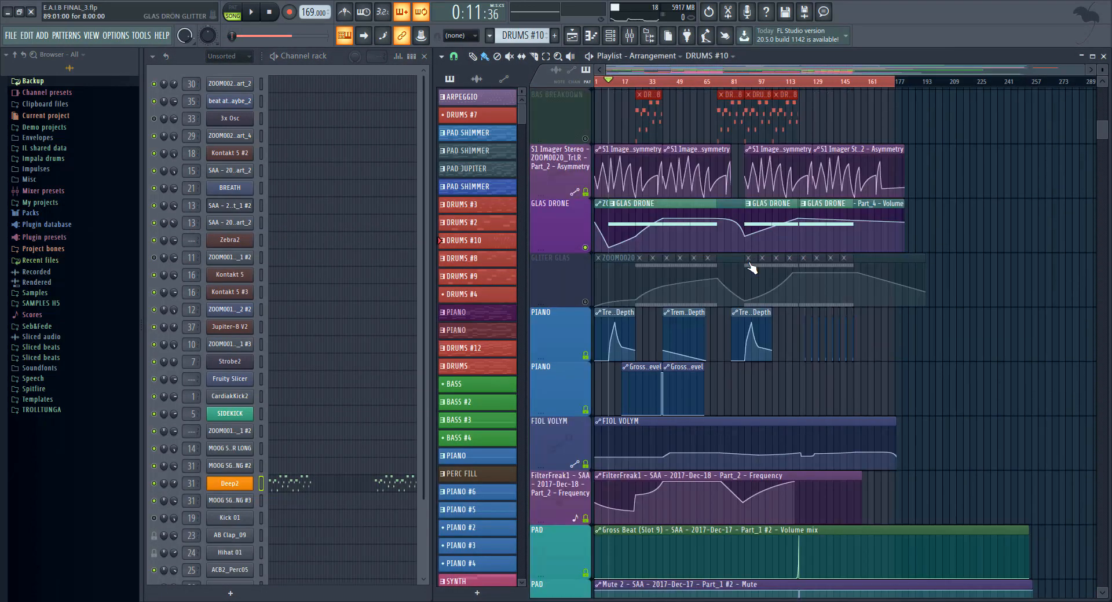
pyautogui.click(656, 229)
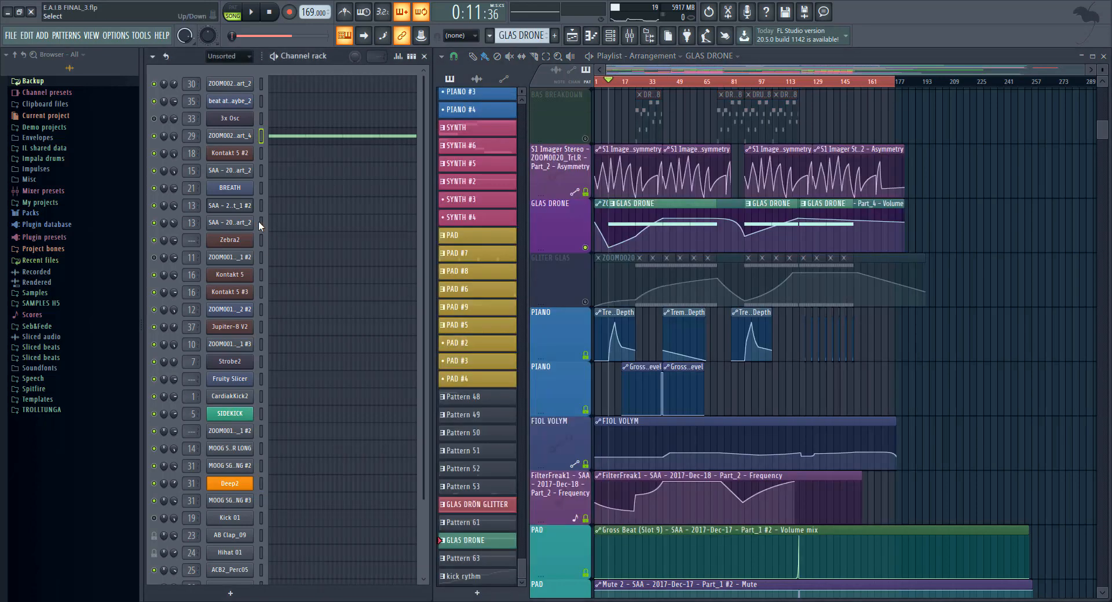
pyautogui.click(231, 136)
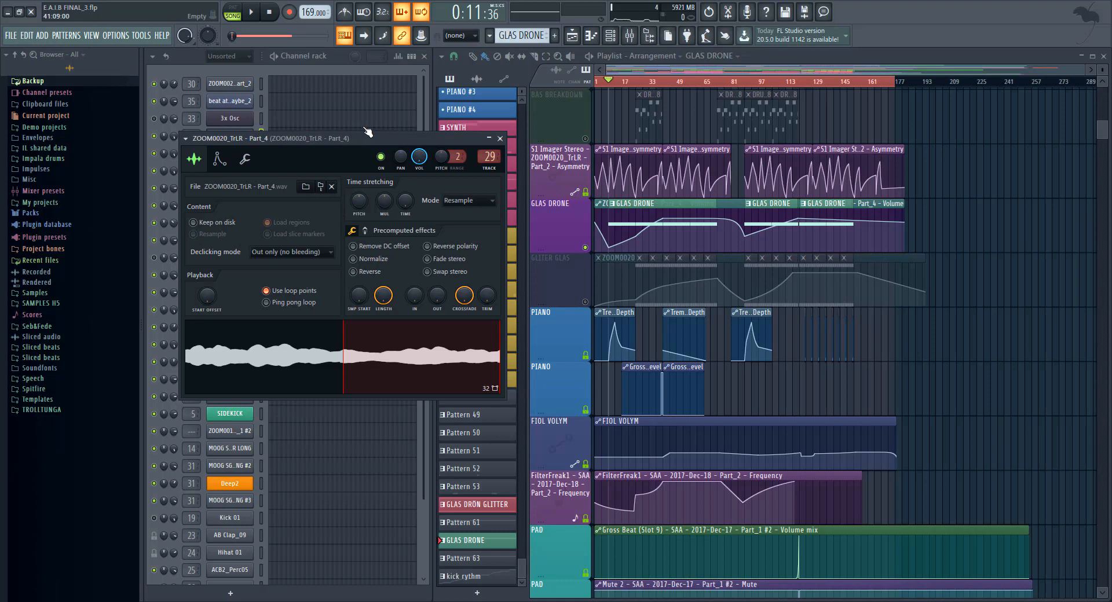
# Play the soloed GLAS DRONE track from about bar 33.
pyautogui.press('Escape')
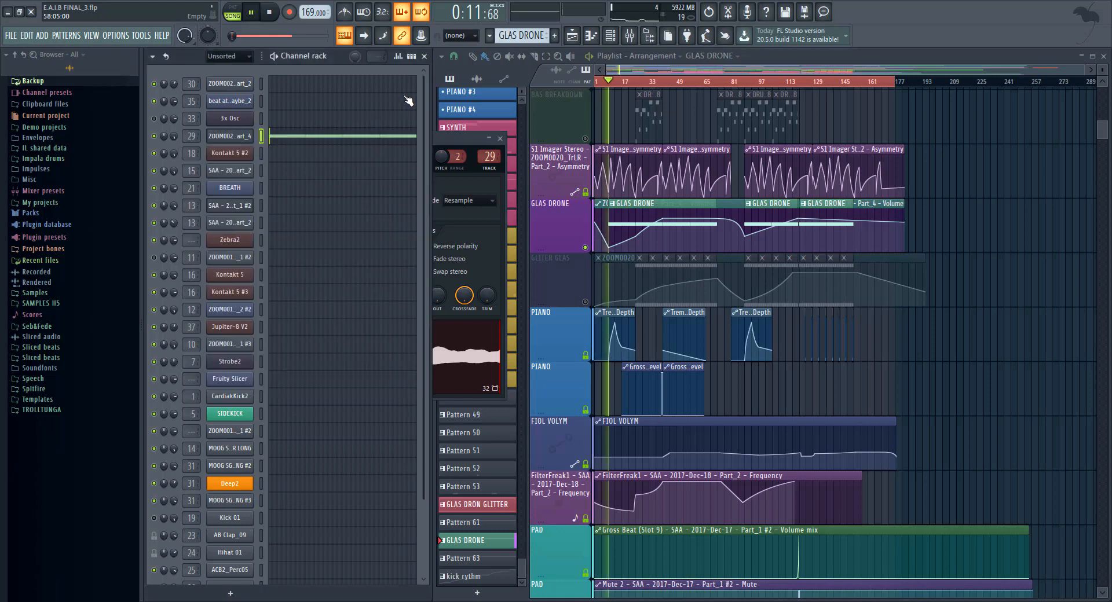
pyautogui.click(651, 83)
pyautogui.press('space')
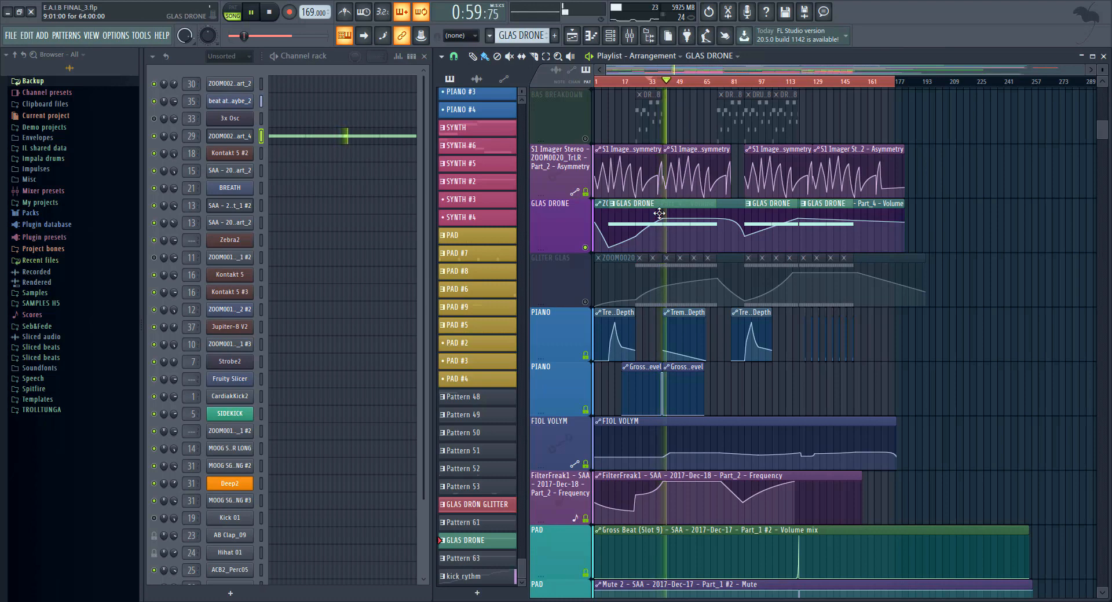
# Show the effects on the GLAS DRONE sample's mixer track 29 and inspect its Fruity Balance.
pyautogui.click(227, 137)
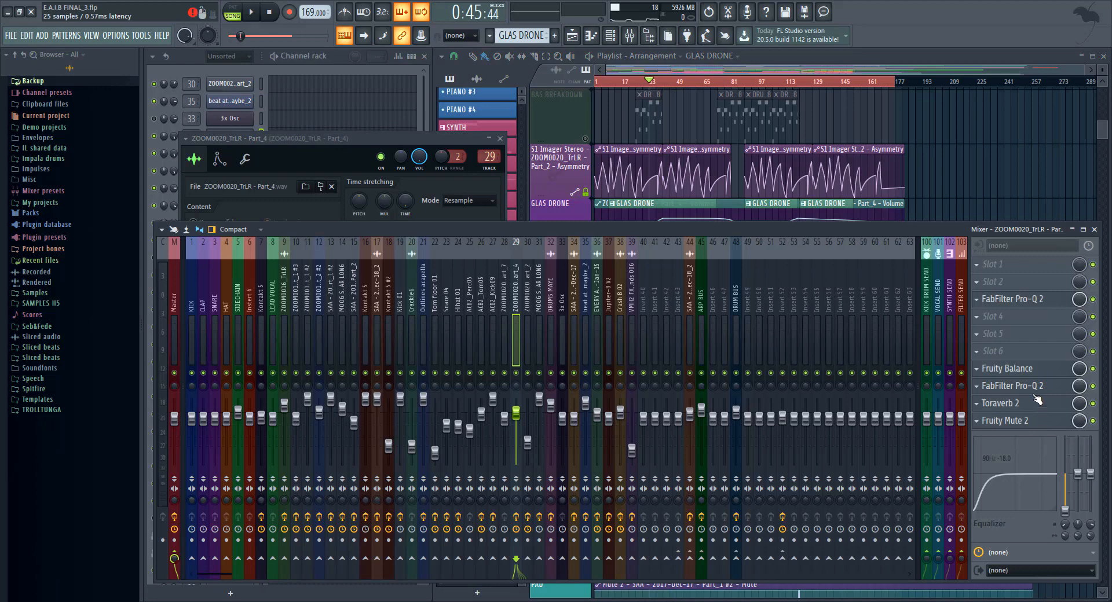
pyautogui.click(1037, 370)
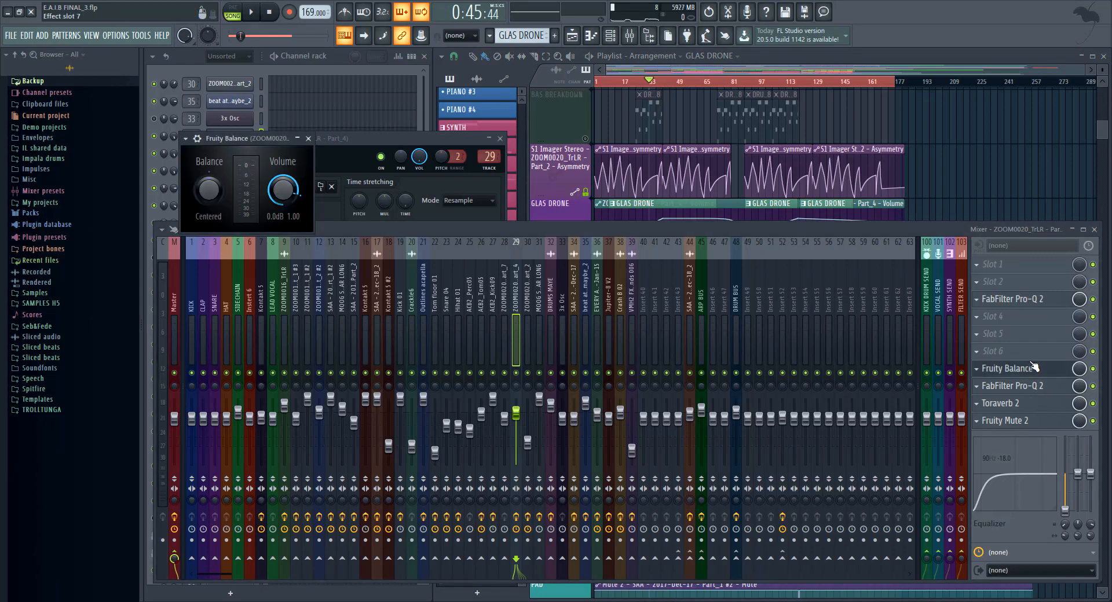
pyautogui.click(1034, 368)
pyautogui.click(820, 132)
# Solo the GLITER GLAS track and select its GLAS DRÖN GLITTER pattern.
pyautogui.scroll(-1, 623, 236)
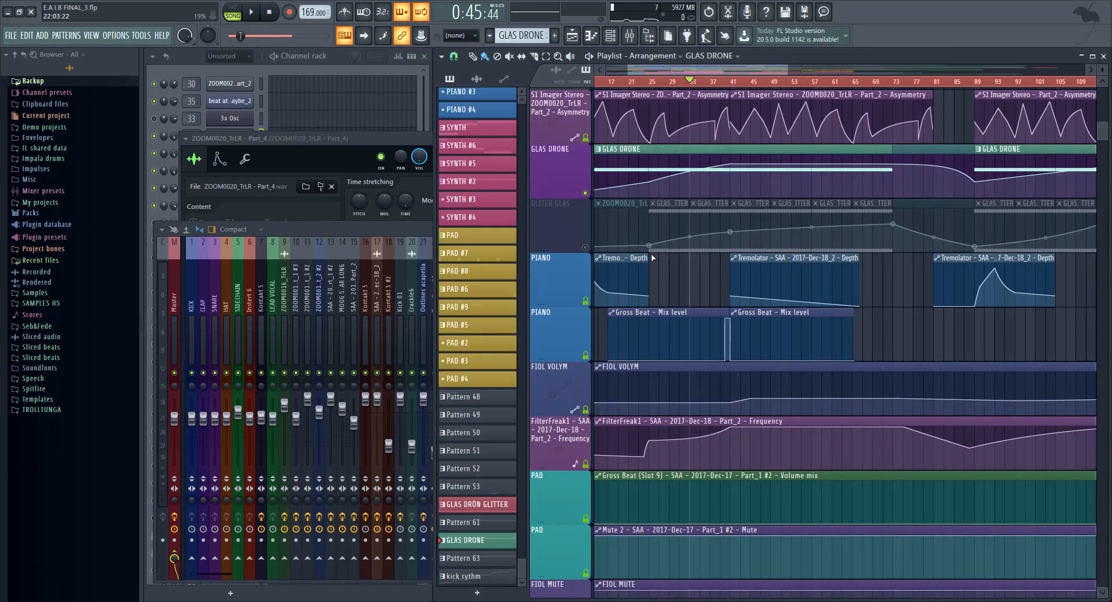
pyautogui.click(430, 137)
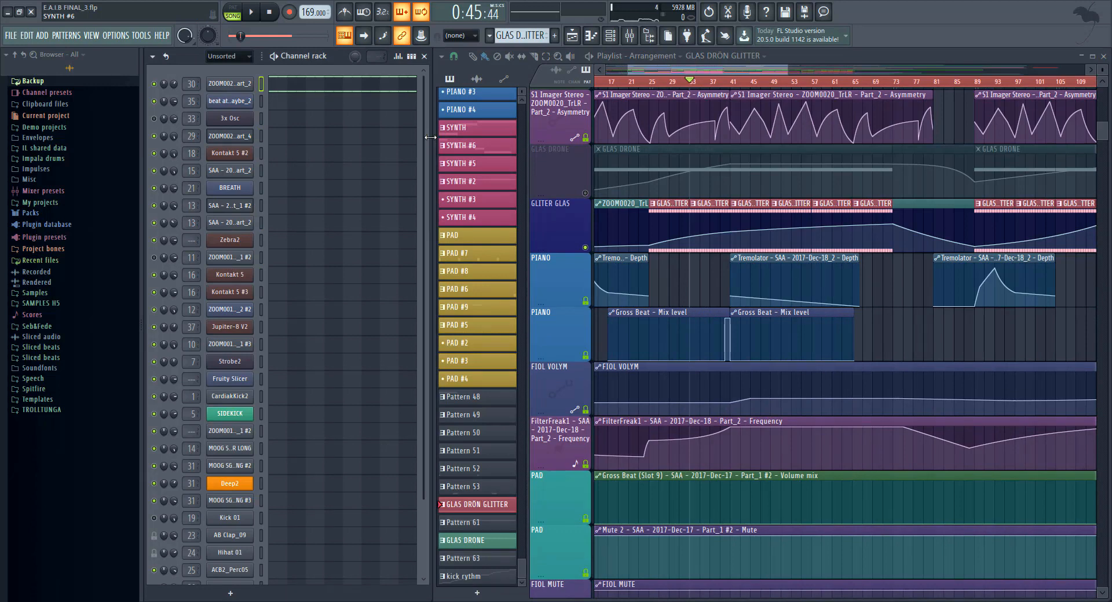
# Play the soloed GLITER GLAS track from about bars 25 and 53, and show its ZOOM0020_TrLR - Part_2 sample channel.
pyautogui.click(649, 87)
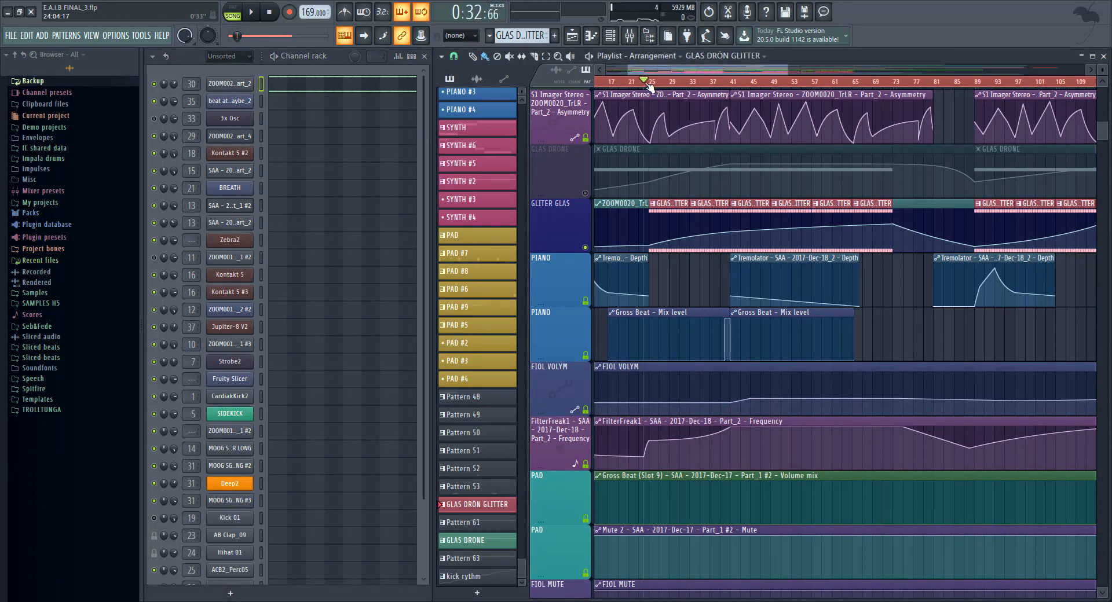
pyautogui.click(652, 88)
pyautogui.press('space')
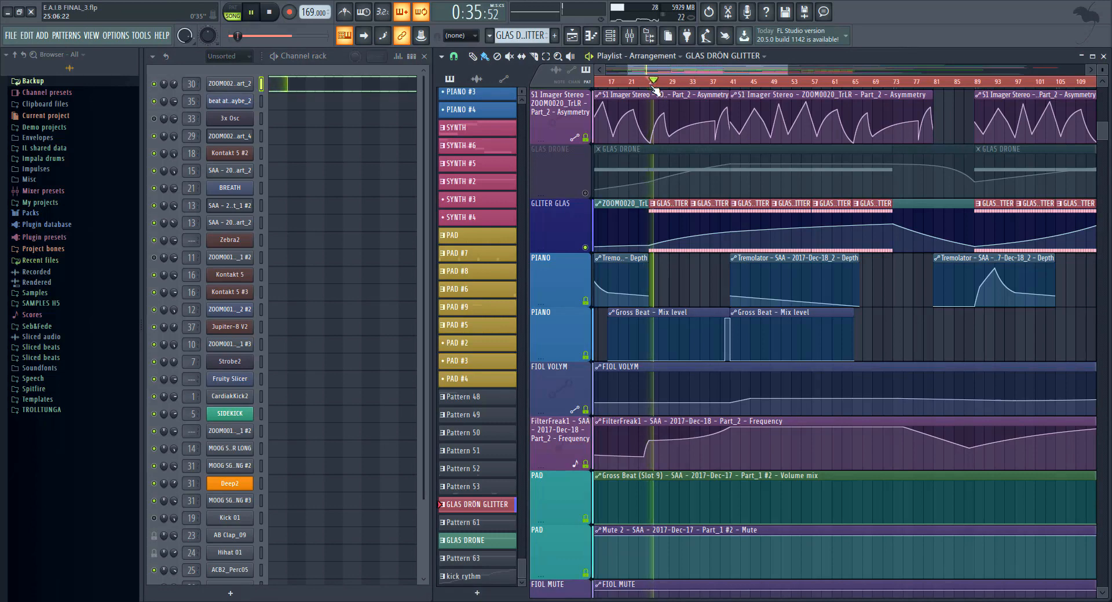
pyautogui.click(223, 83)
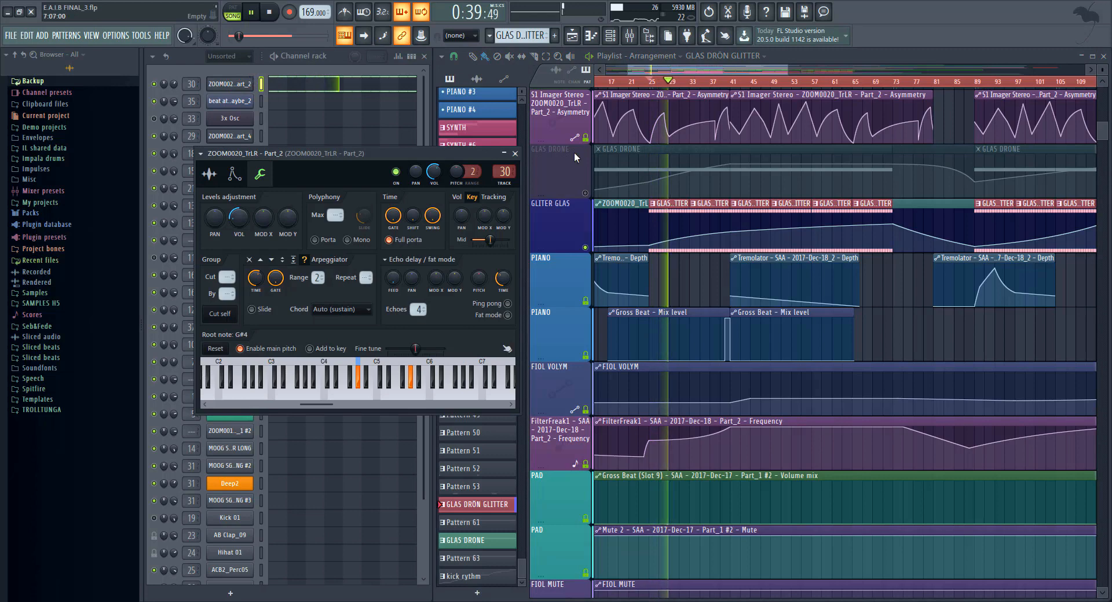
pyautogui.click(798, 83)
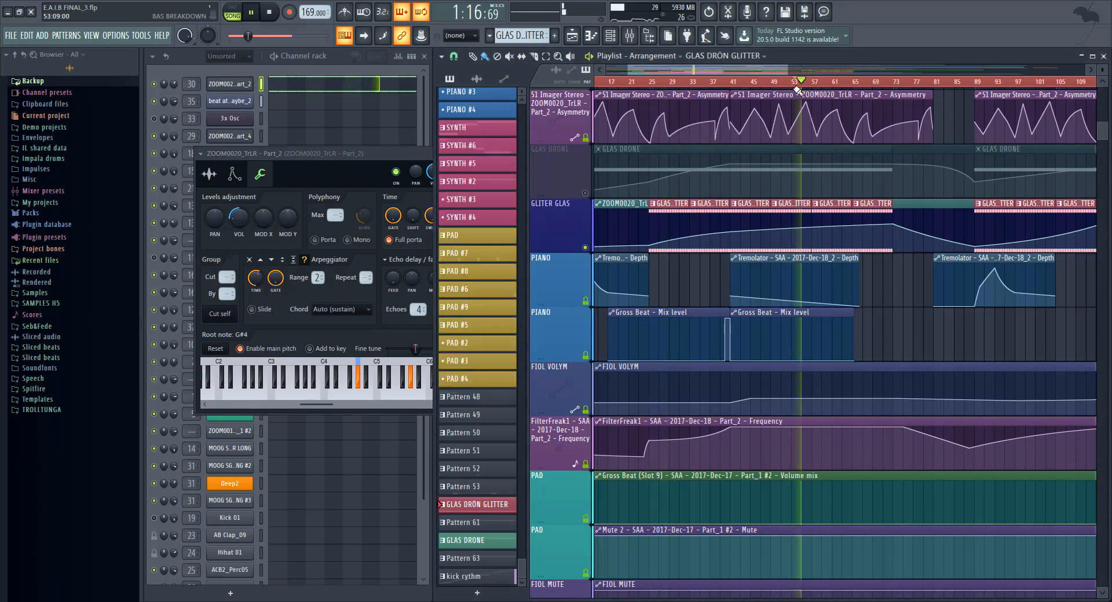
pyautogui.press('space')
pyautogui.press('F9')
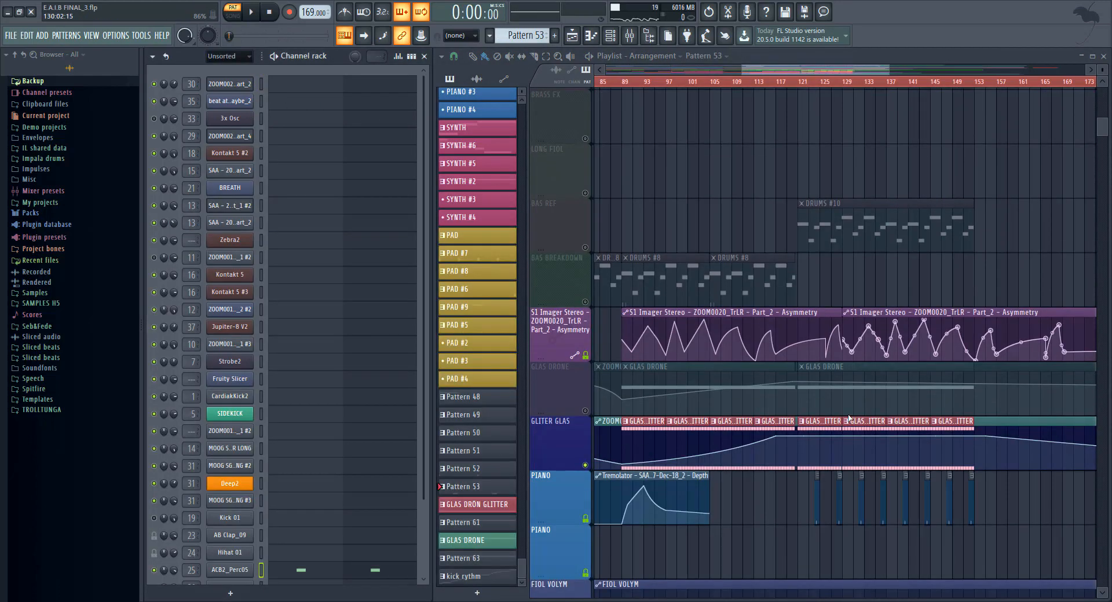
# Unmute the CHOP END1 and CHOP END2 tracks near the end of the arrangement.
pyautogui.scroll(3, 844, 417)
pyautogui.scroll(-8, 846, 417)
pyautogui.scroll(10, 902, 434)
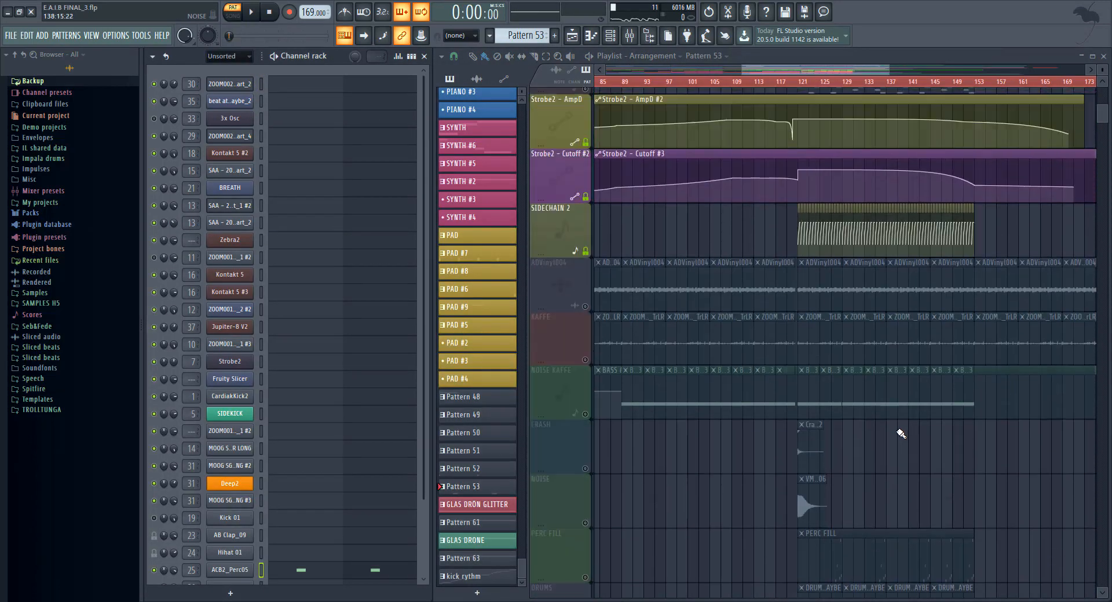
pyautogui.moveTo(829, 375); pyautogui.dragTo(750, 328)
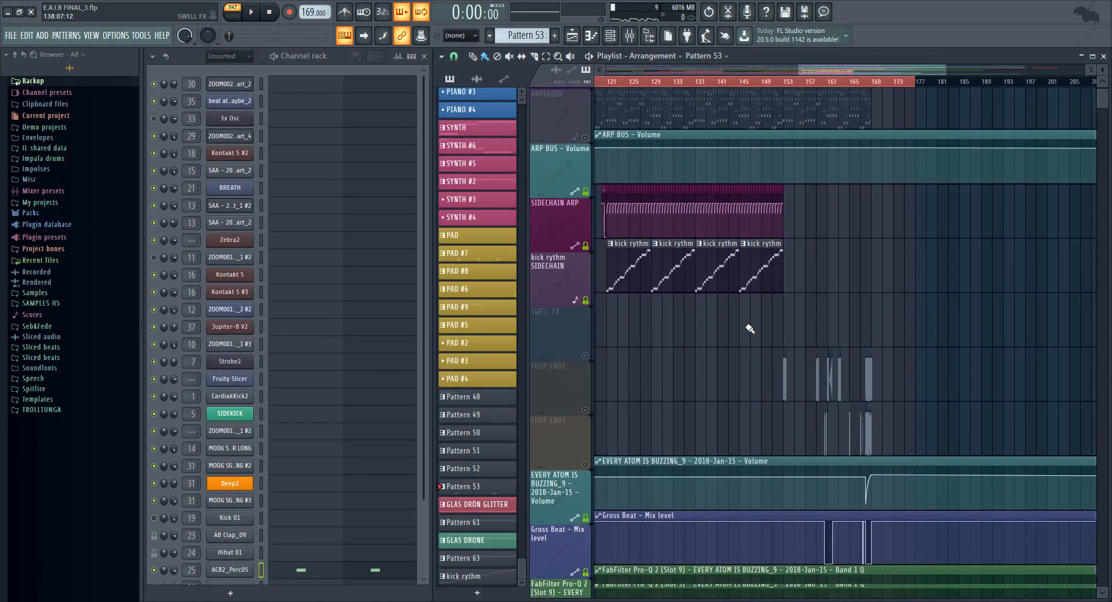
pyautogui.moveTo(950, 406); pyautogui.dragTo(837, 373)
pyautogui.scroll(3, 838, 373)
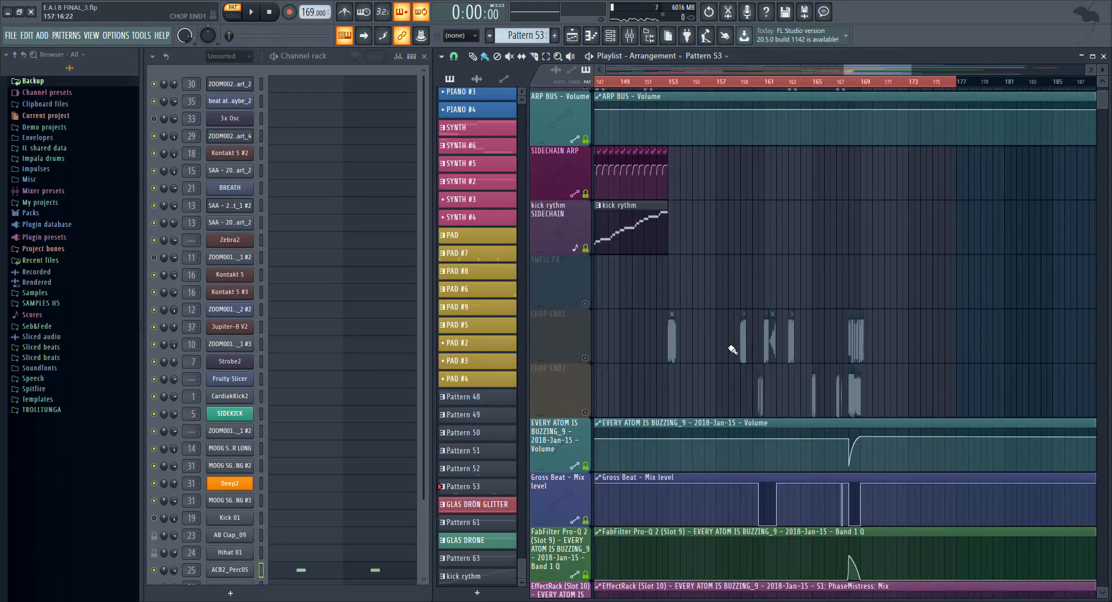
pyautogui.click(585, 367)
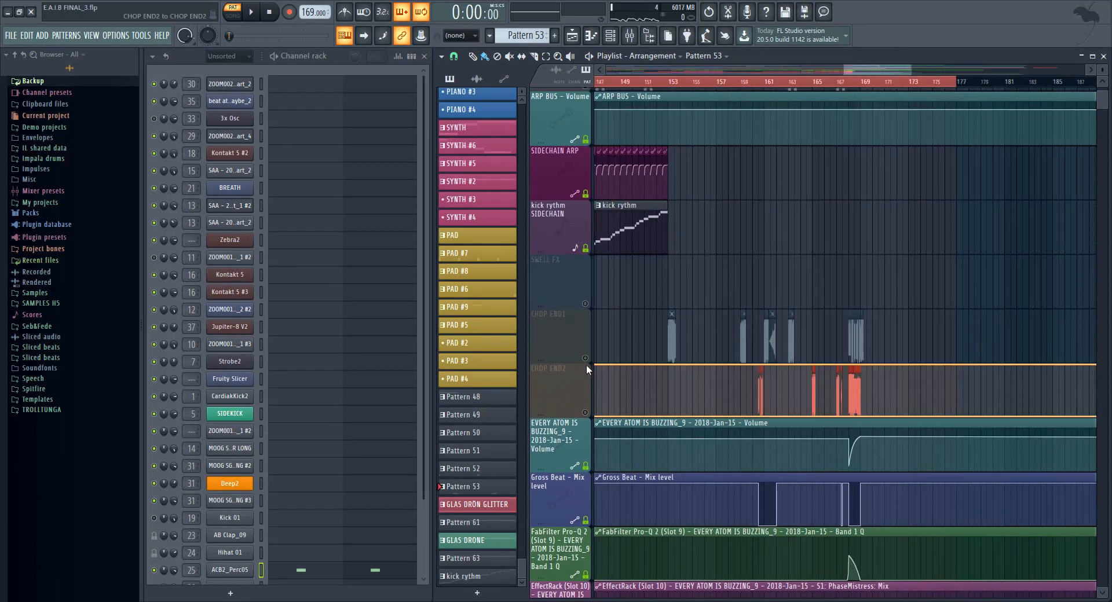
pyautogui.click(585, 358)
pyautogui.click(585, 413)
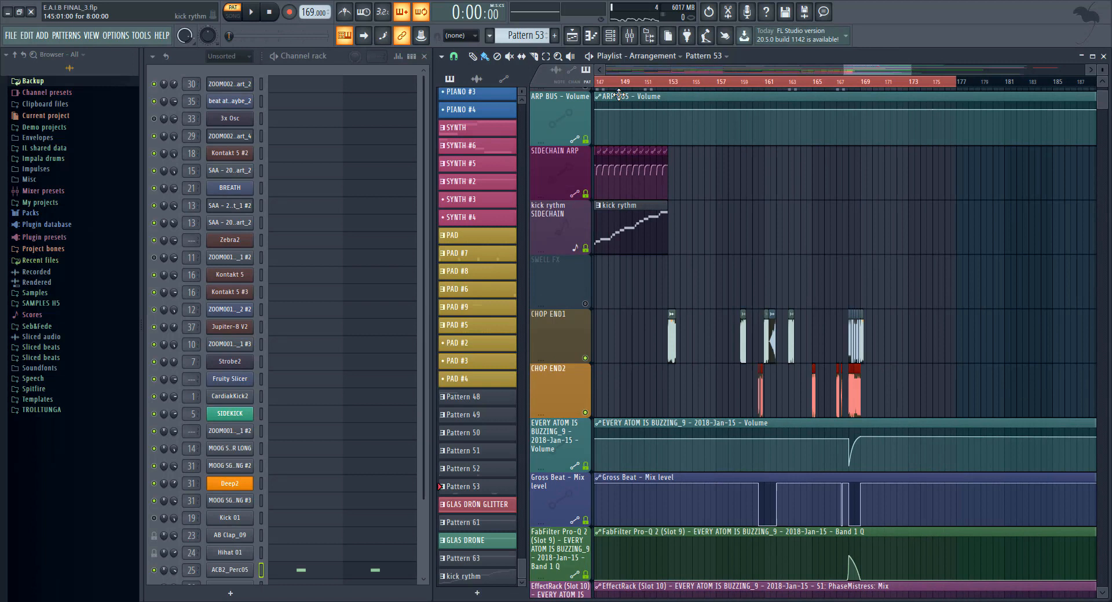
# Open the EVERY ATOM IS BUZZING_9 sample from the first CHOP END1 clip, preview its waveform and show mixer track 36.
pyautogui.click(669, 84)
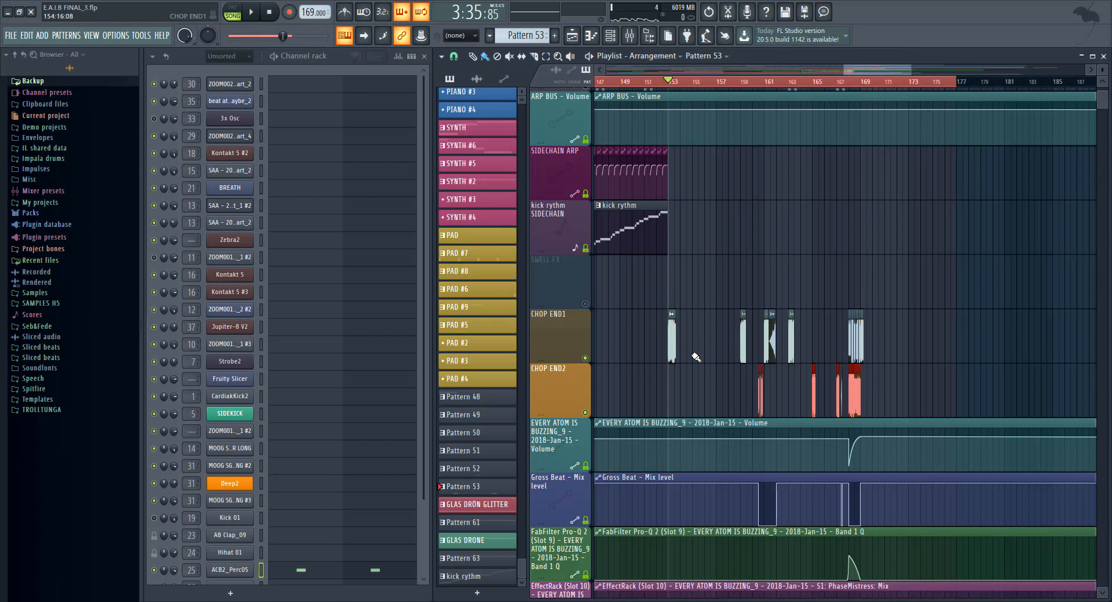
pyautogui.doubleClick(672, 331)
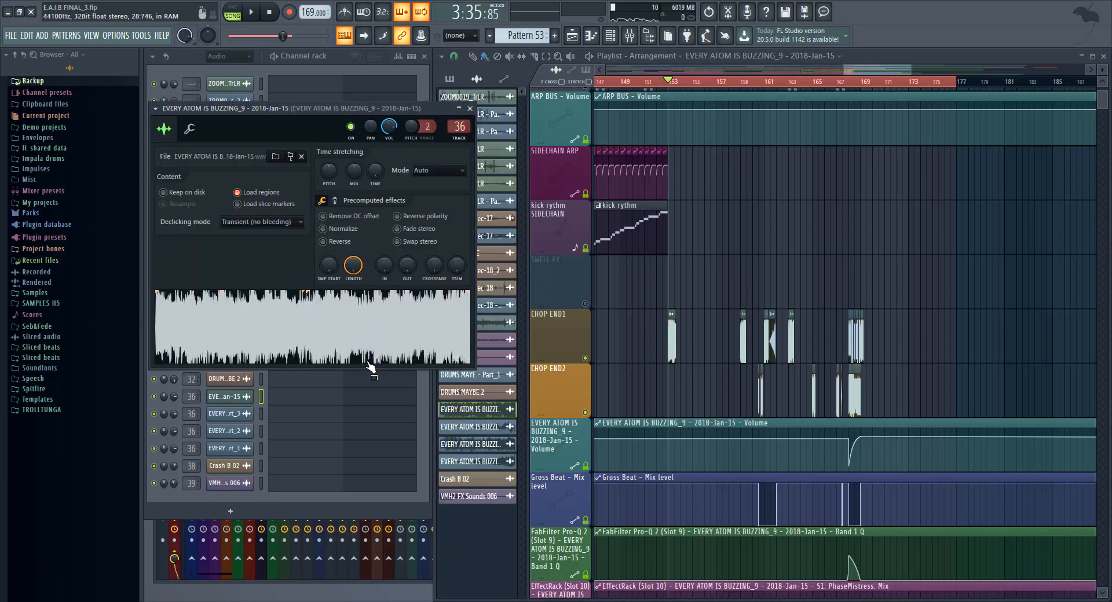
pyautogui.click(358, 310)
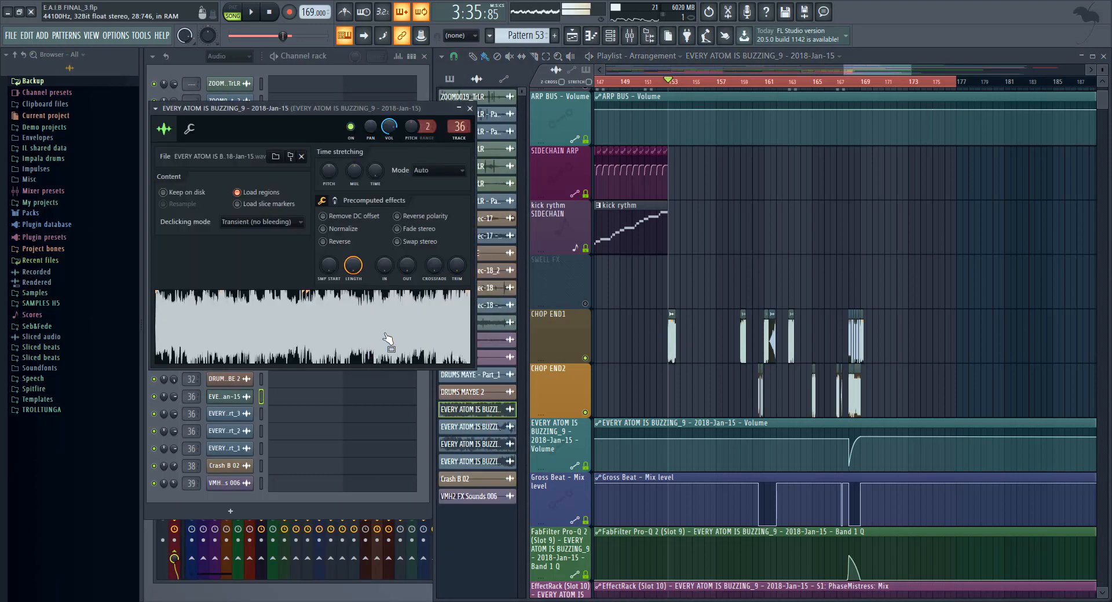
pyautogui.click(468, 126)
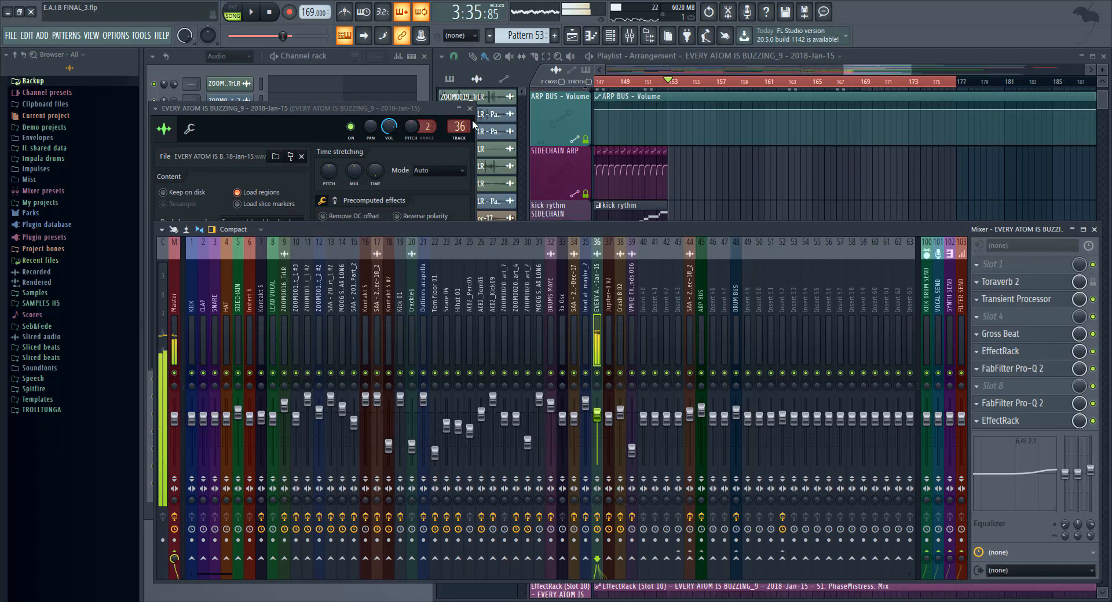
pyautogui.click(830, 136)
pyautogui.press('space')
pyautogui.press('space')
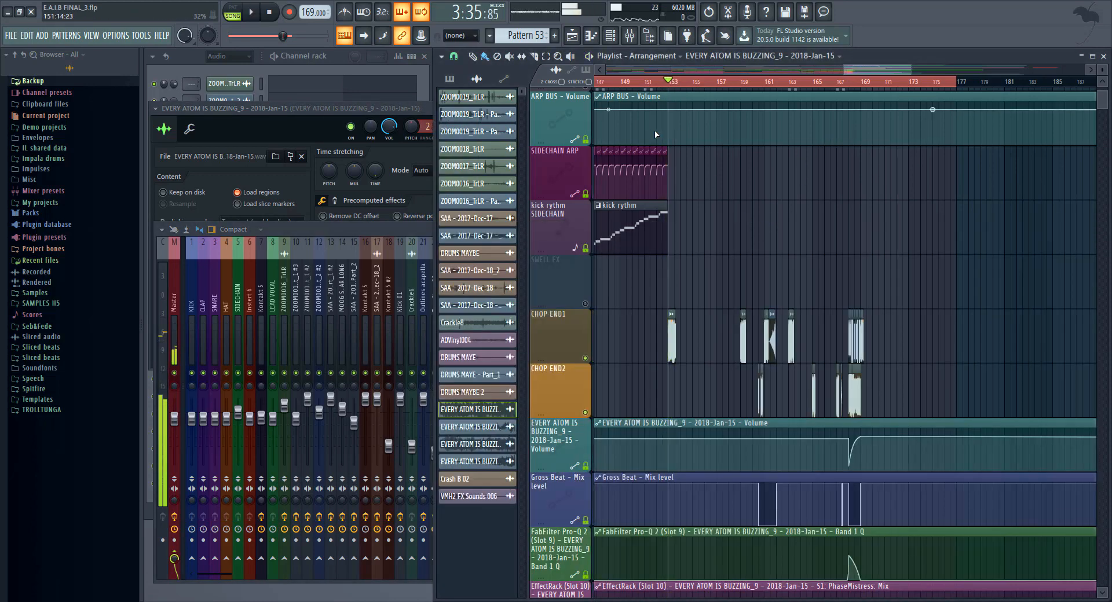
pyautogui.press('space')
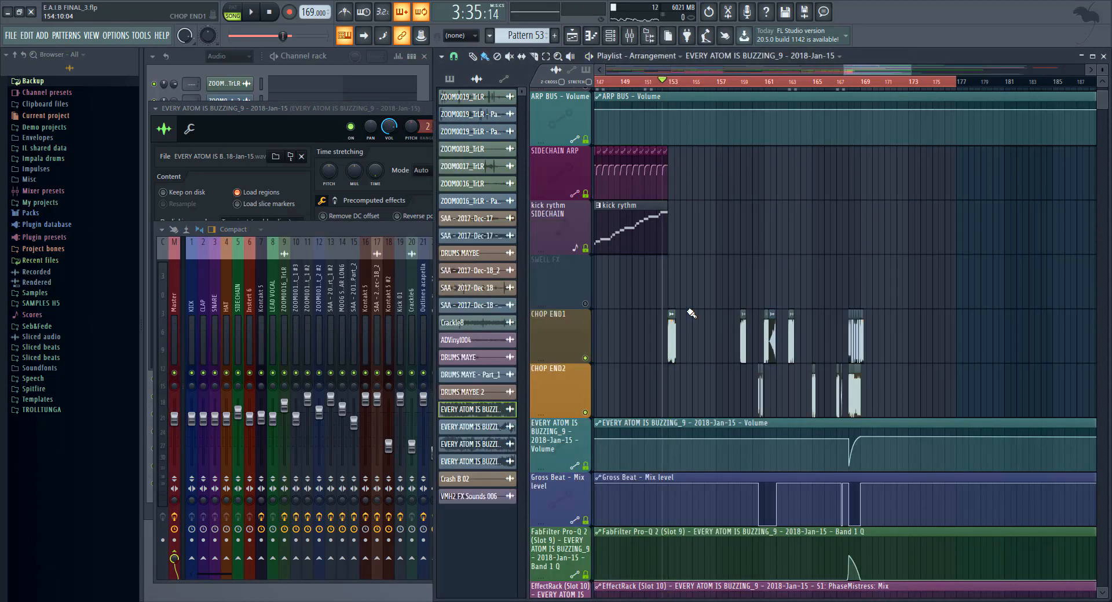
# Preview the EVERY ATOM IS BUZZING_9 waveform again and return to the effect slots on its mixer track 36.
pyautogui.press('F9')
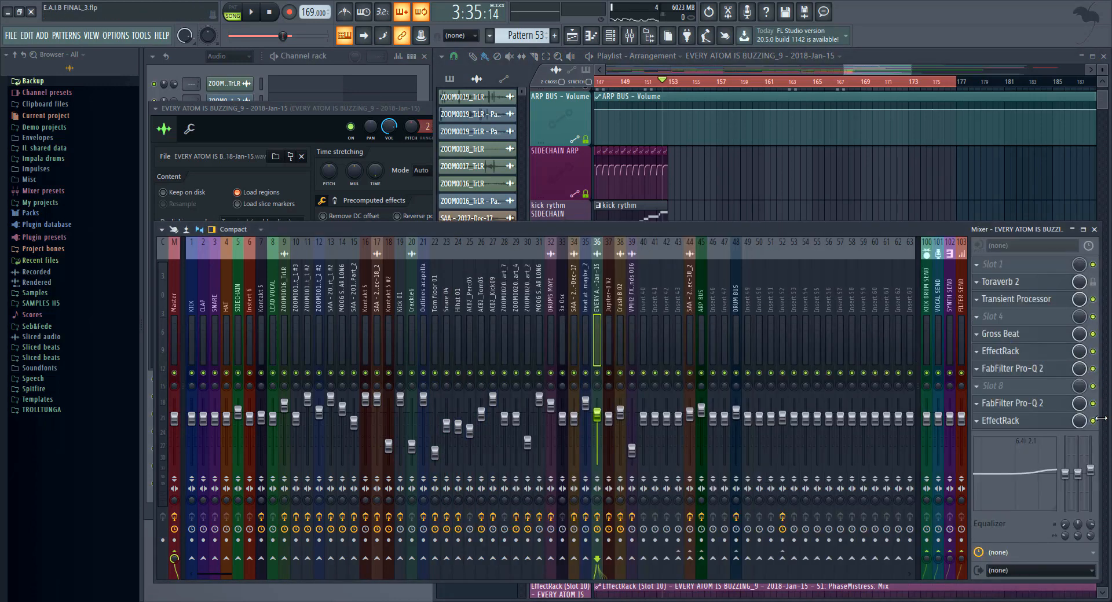
pyautogui.press('F5')
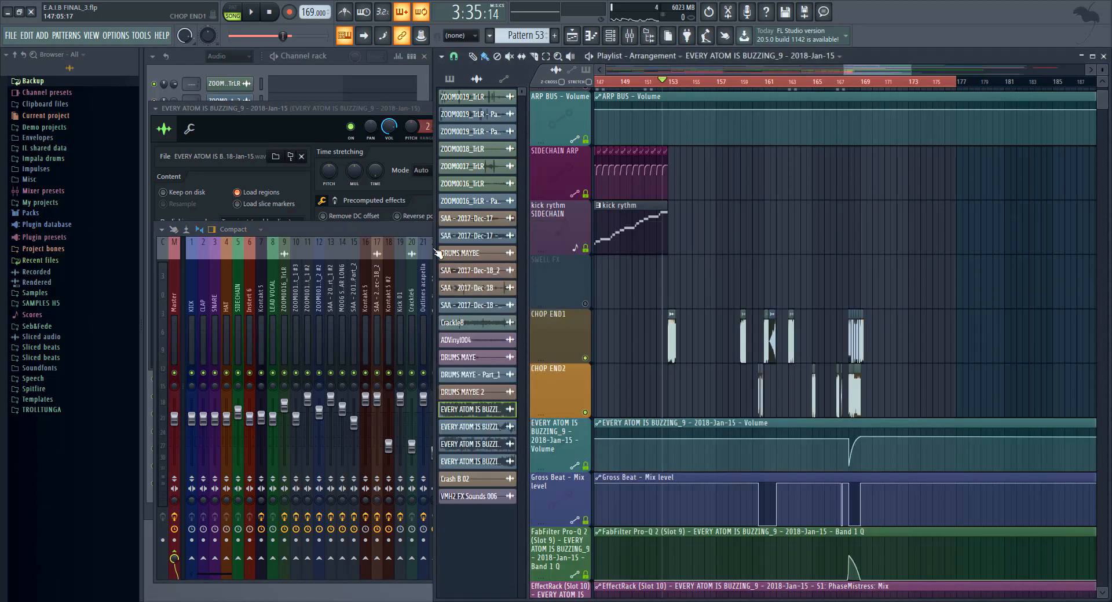
pyautogui.click(341, 117)
pyautogui.click(343, 335)
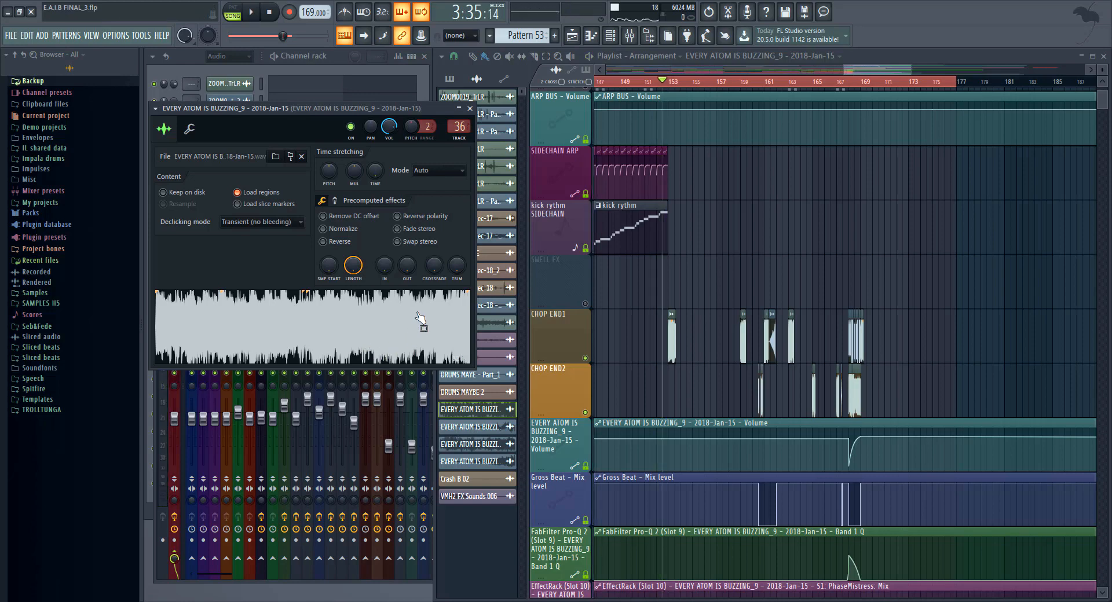
pyautogui.press('F9')
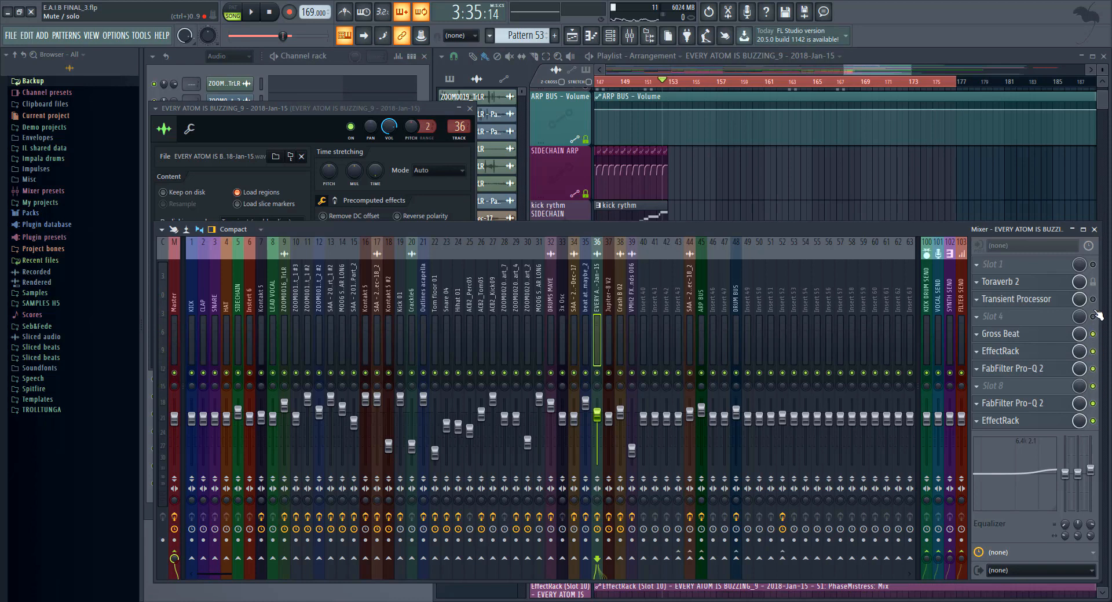
# Inspect the Transient Processor, Gross Beat and first EffectRack on mixer track 36.
pyautogui.click(1060, 299)
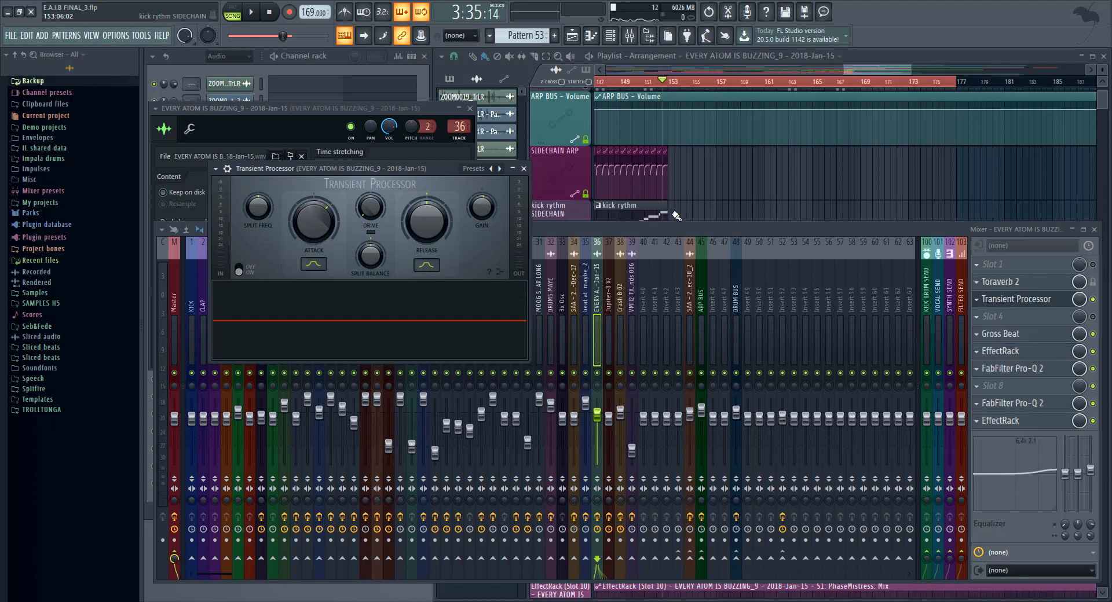
pyautogui.click(1017, 336)
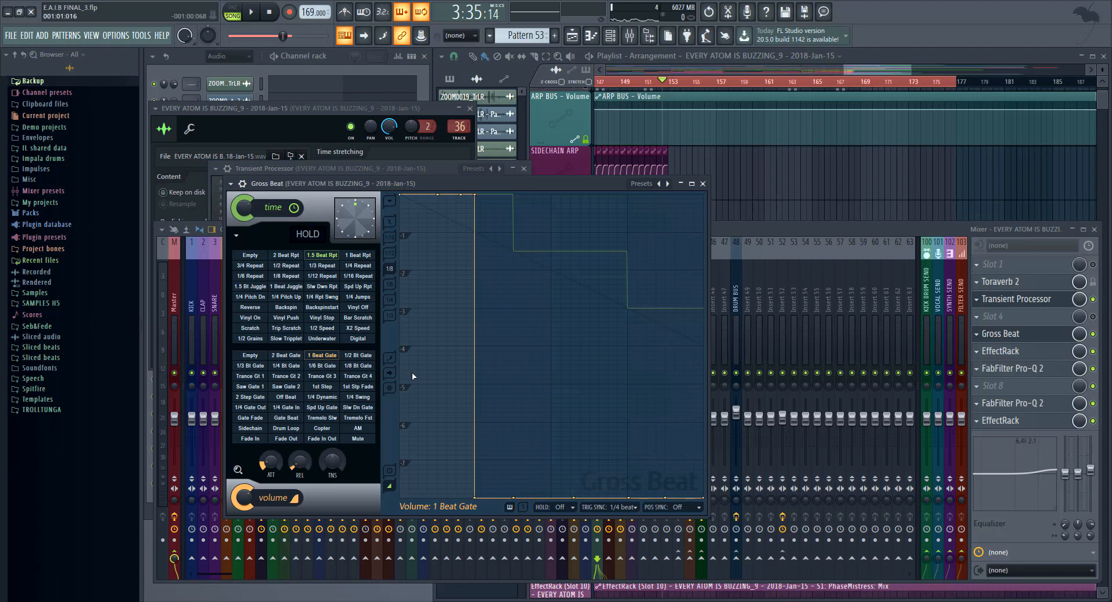
pyautogui.click(1023, 336)
pyautogui.click(1037, 354)
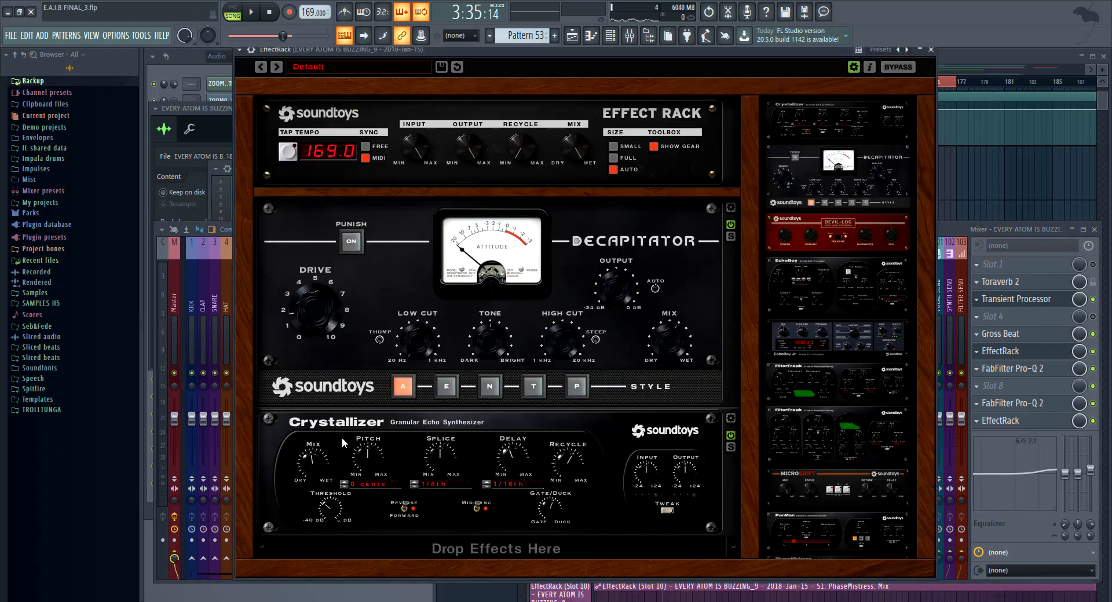
pyautogui.click(1019, 351)
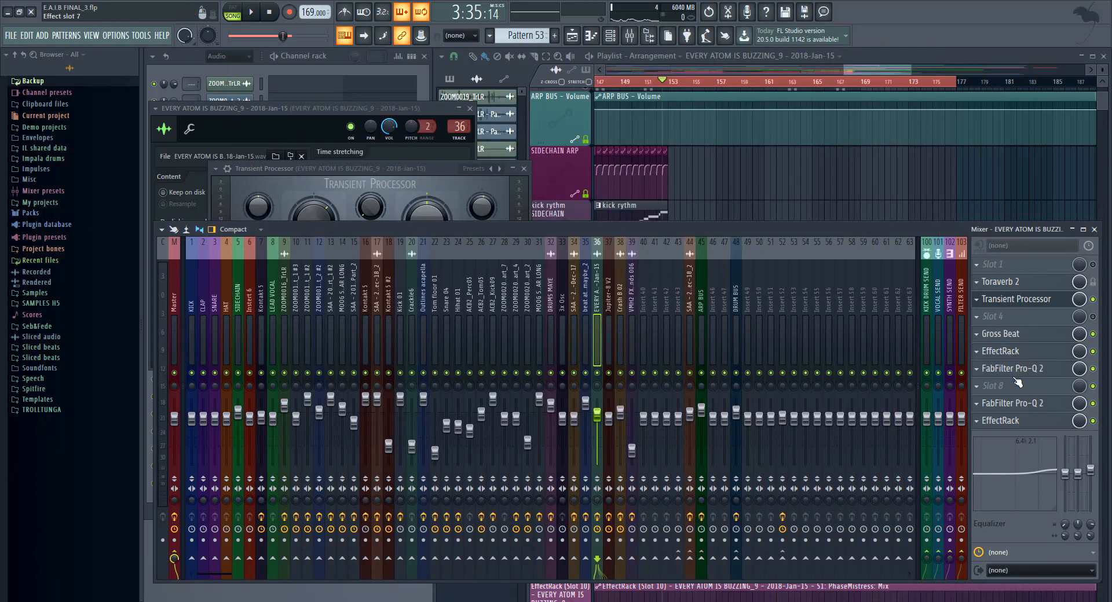
# Inspect both FabFilter Pro-Q 2 equalizers and the last EffectRack on mixer track 36, then close the rack.
pyautogui.click(1014, 374)
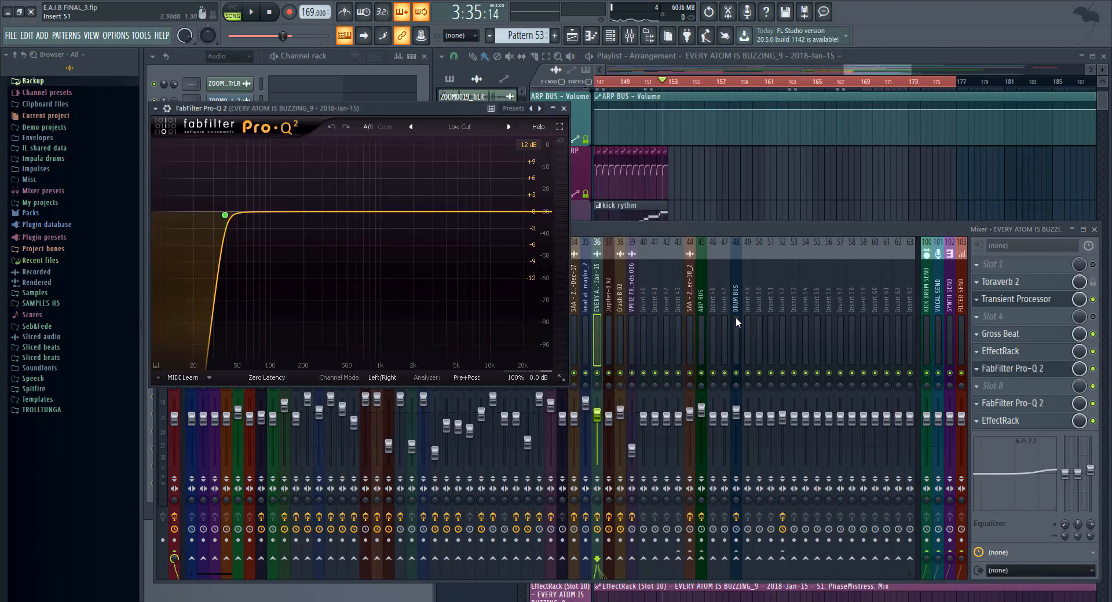
pyautogui.click(1034, 405)
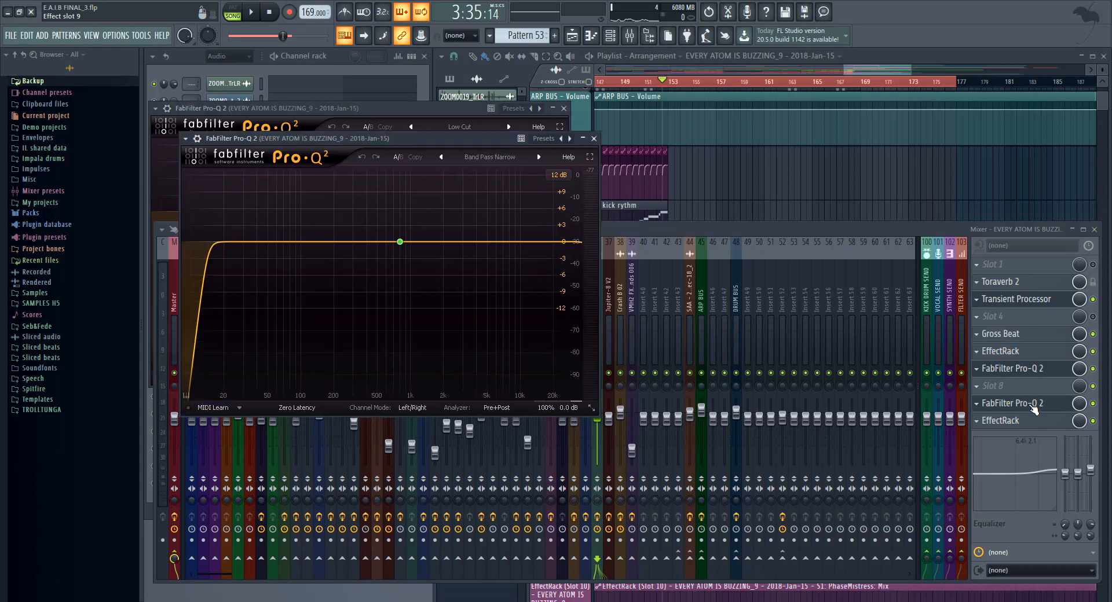
pyautogui.click(1033, 408)
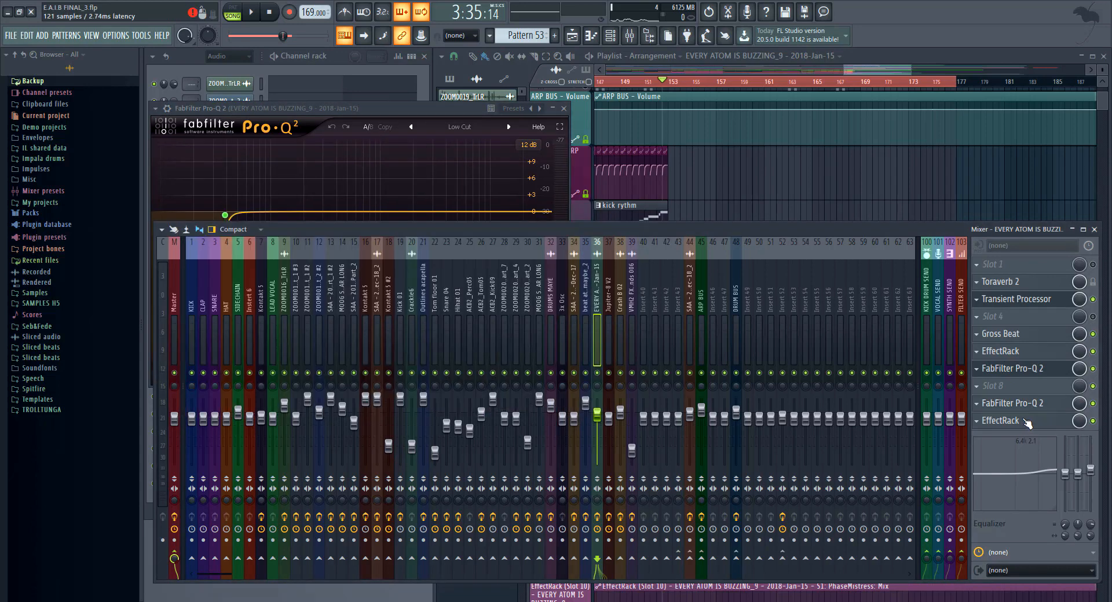
pyautogui.click(1029, 421)
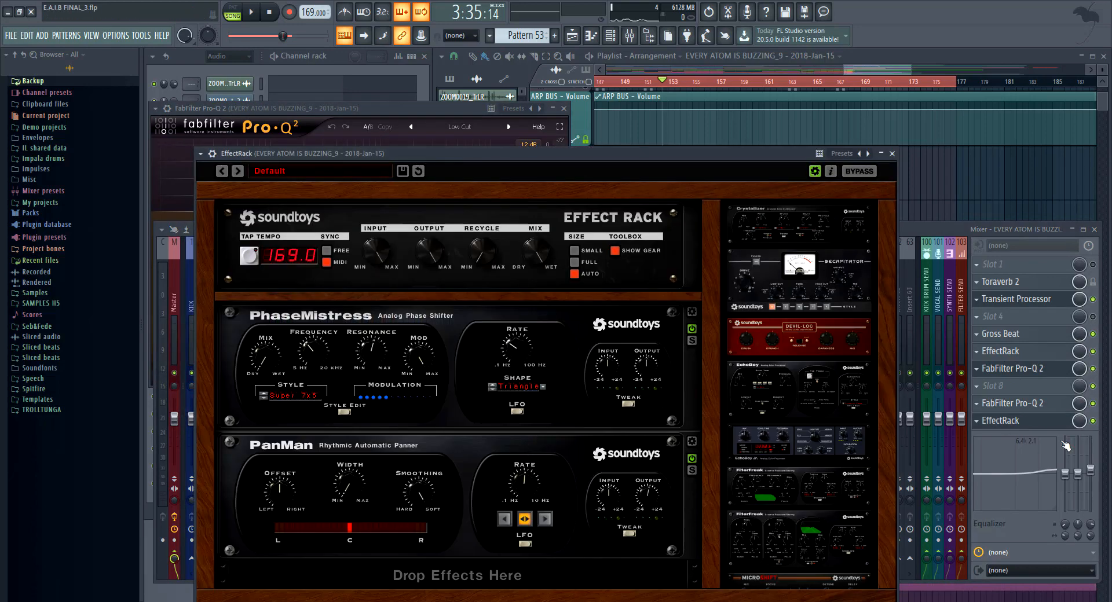
pyautogui.click(1042, 404)
pyautogui.click(1023, 425)
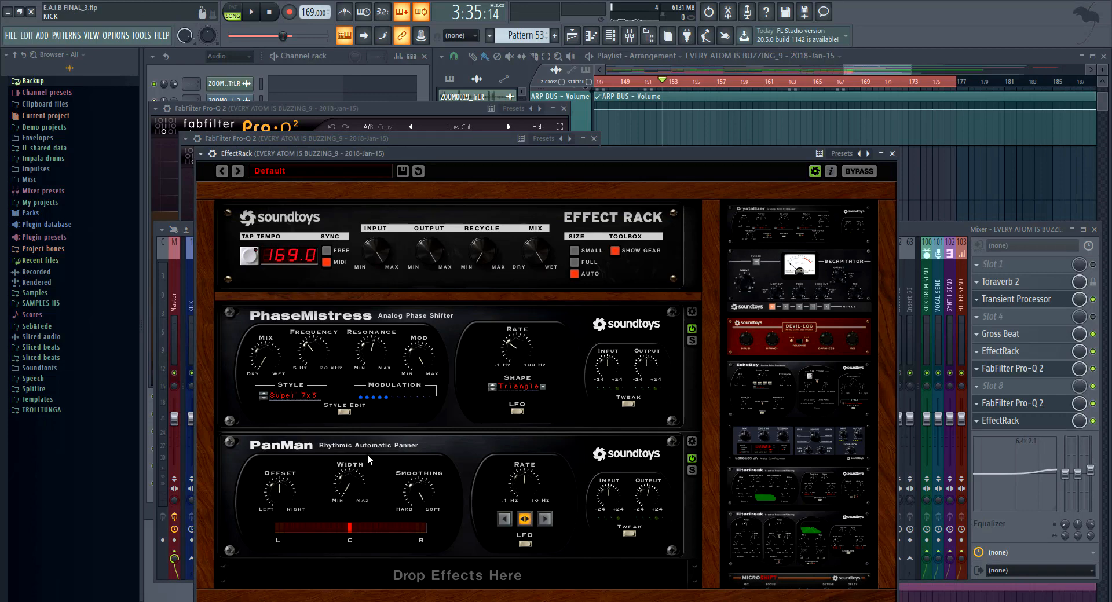
pyautogui.click(892, 154)
# Play CHOP END1 and CHOP END2 from about bar 153 and follow their chopped clips and automation past bar 169.
pyautogui.middleClick(695, 124)
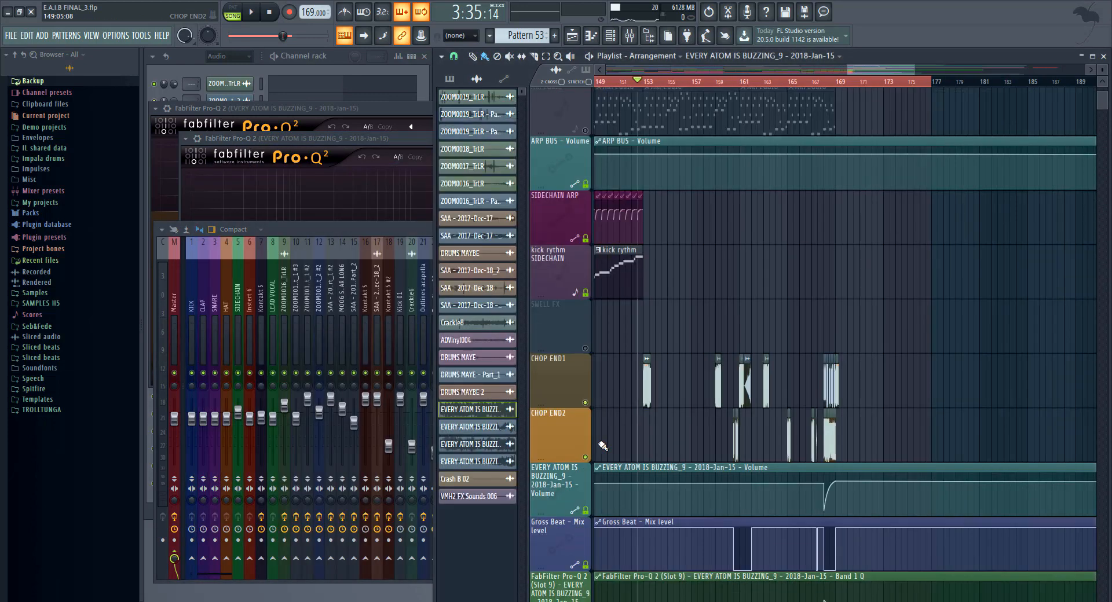
pyautogui.press('space')
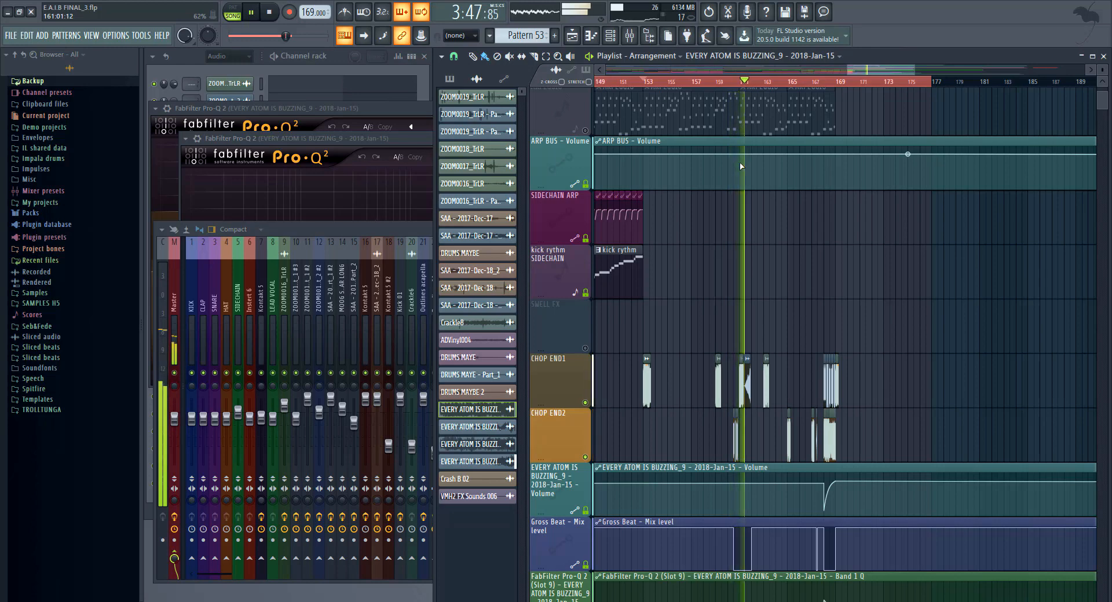
pyautogui.scroll(4, 763, 377)
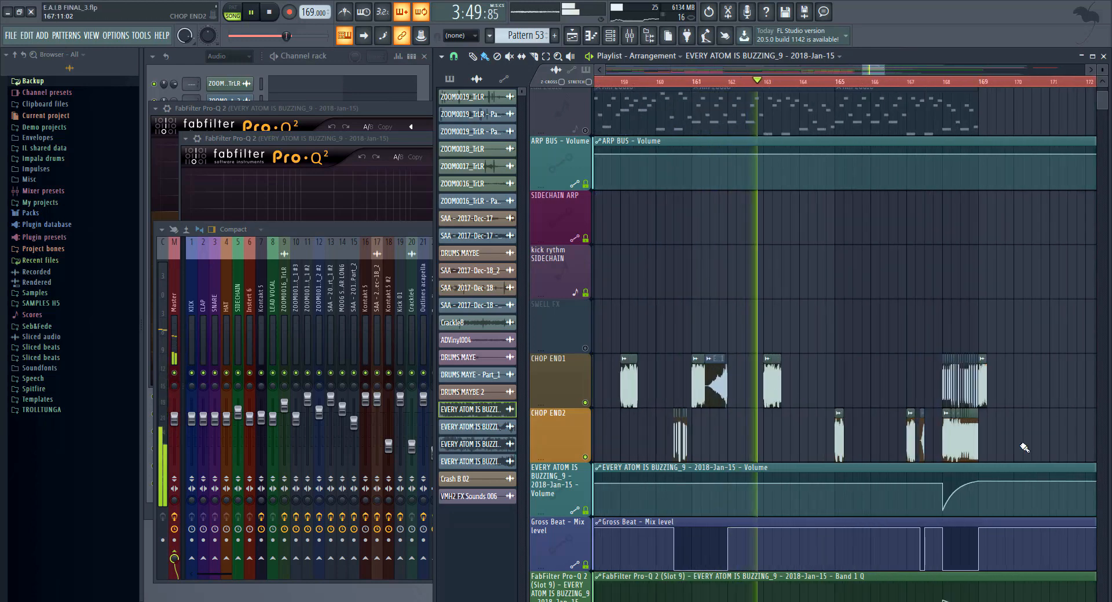
pyautogui.scroll(-2, 1024, 448)
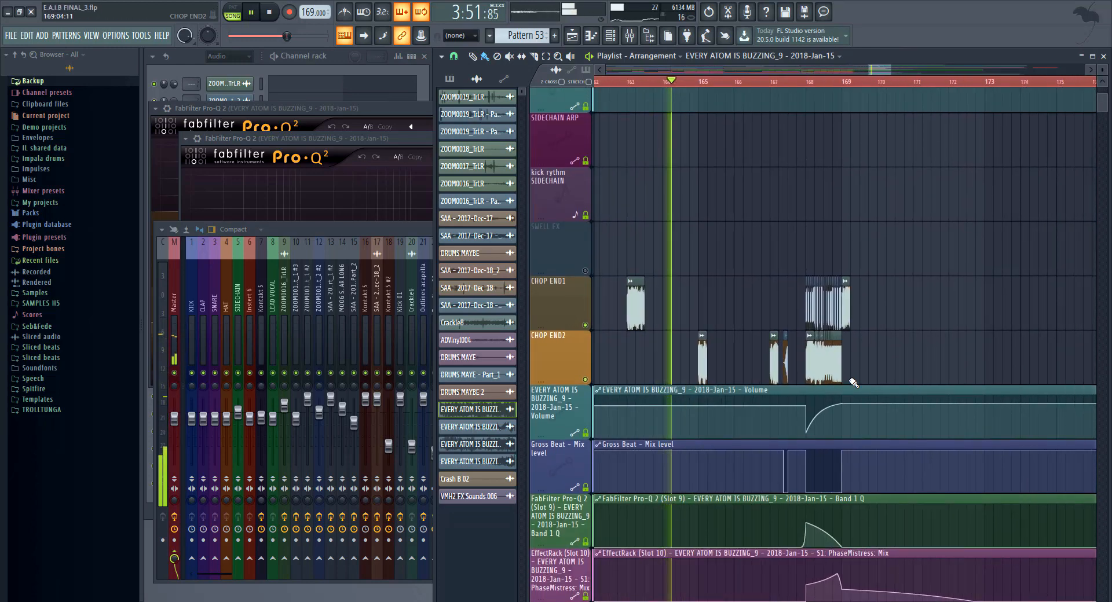
pyautogui.scroll(-1, 852, 383)
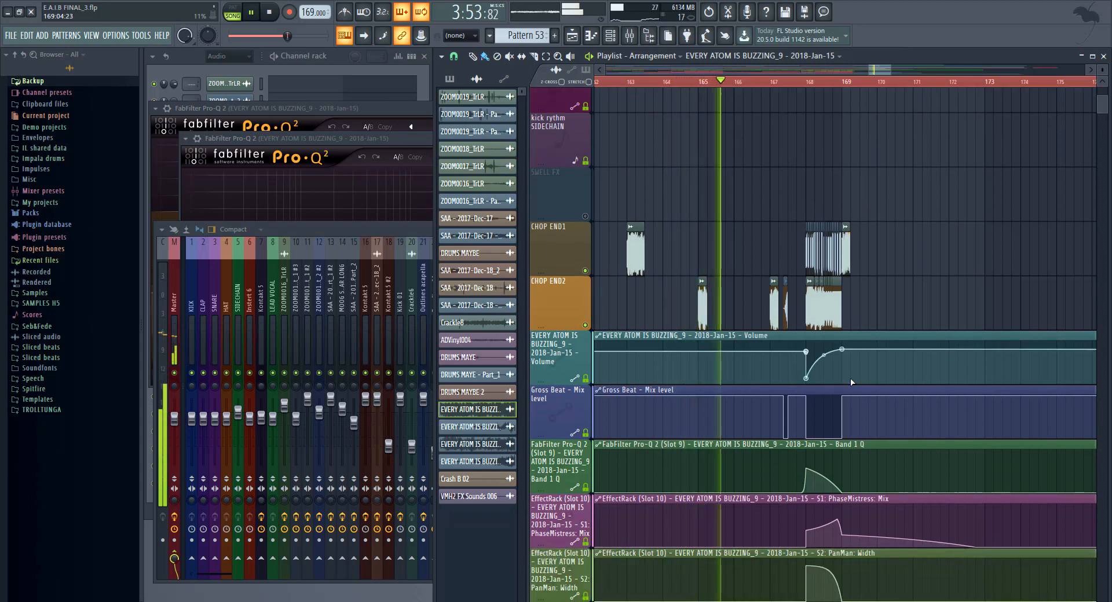
pyautogui.scroll(5, 747, 357)
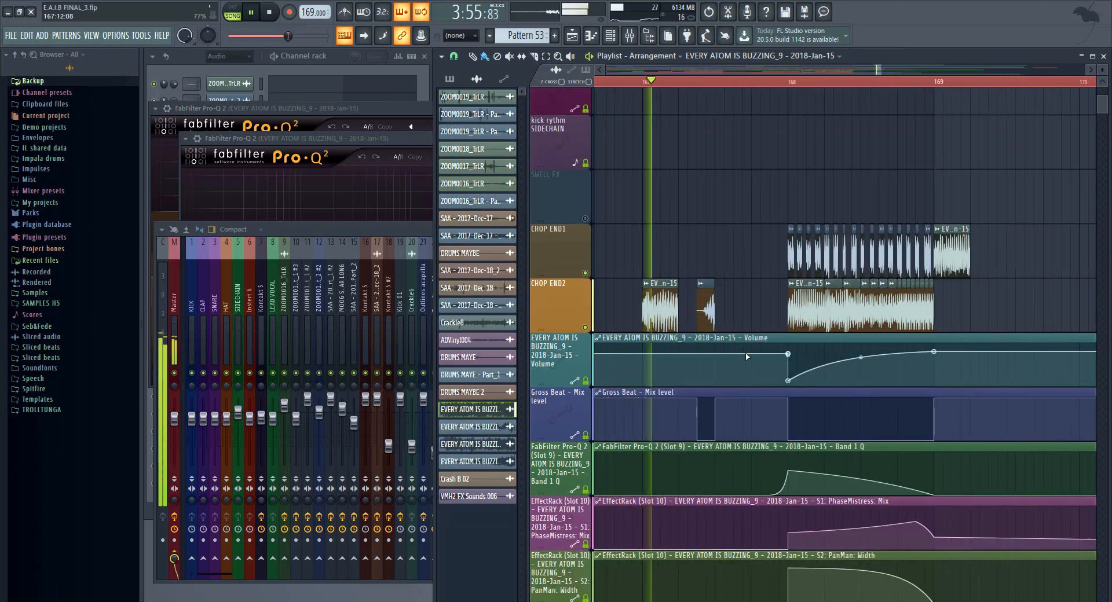
pyautogui.moveTo(959, 294); pyautogui.dragTo(852, 315)
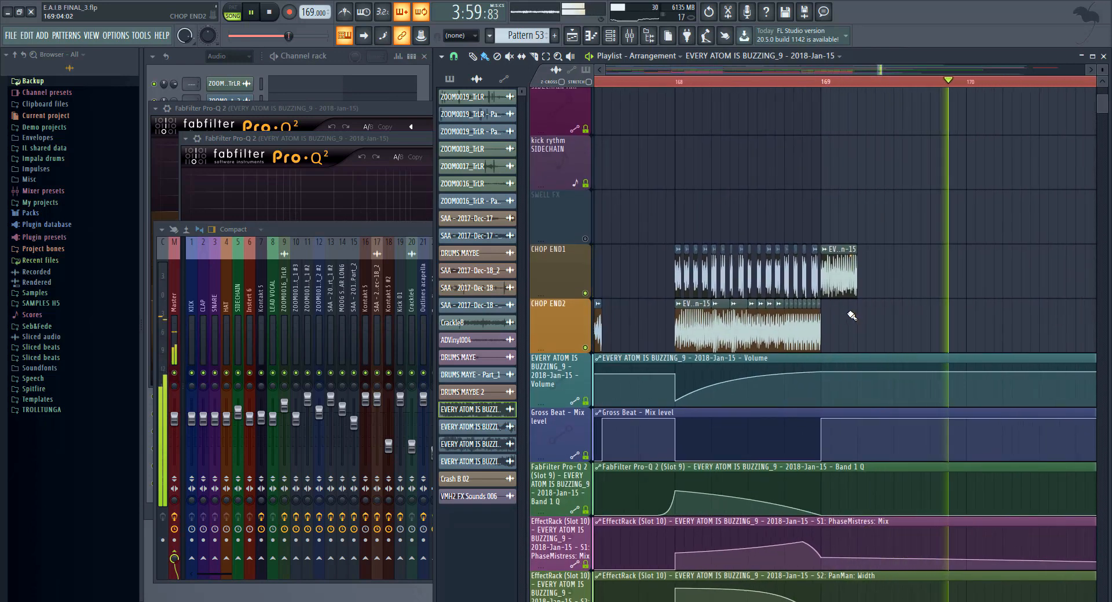
pyautogui.scroll(-6, 846, 312)
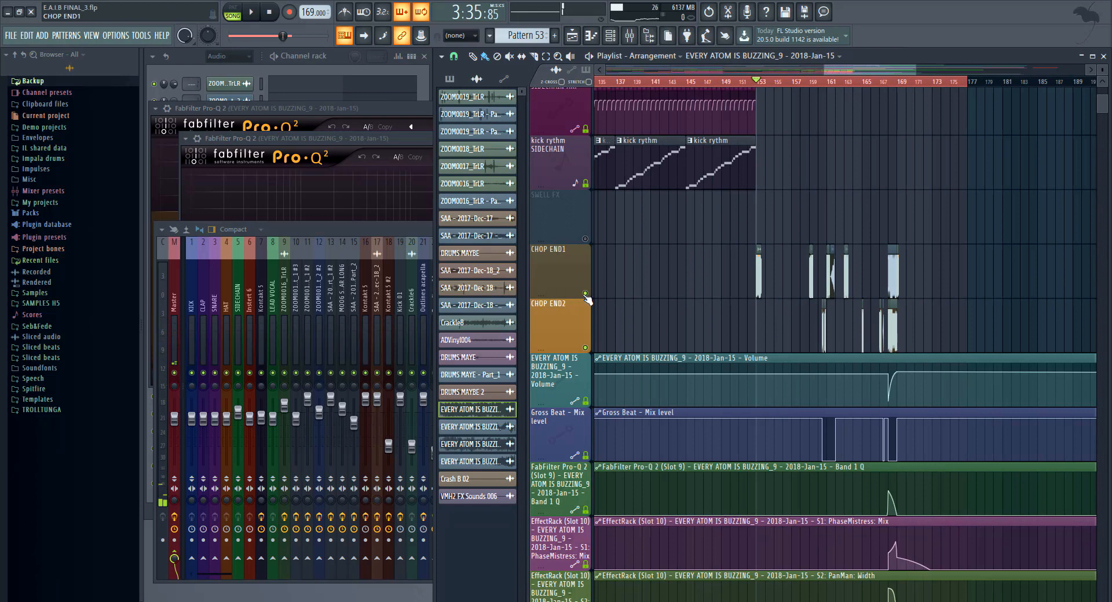
# Unmute all playlist tracks and play the full song ending from about bar 153.
pyautogui.rightClick(585, 295)
pyautogui.rightClick(586, 294)
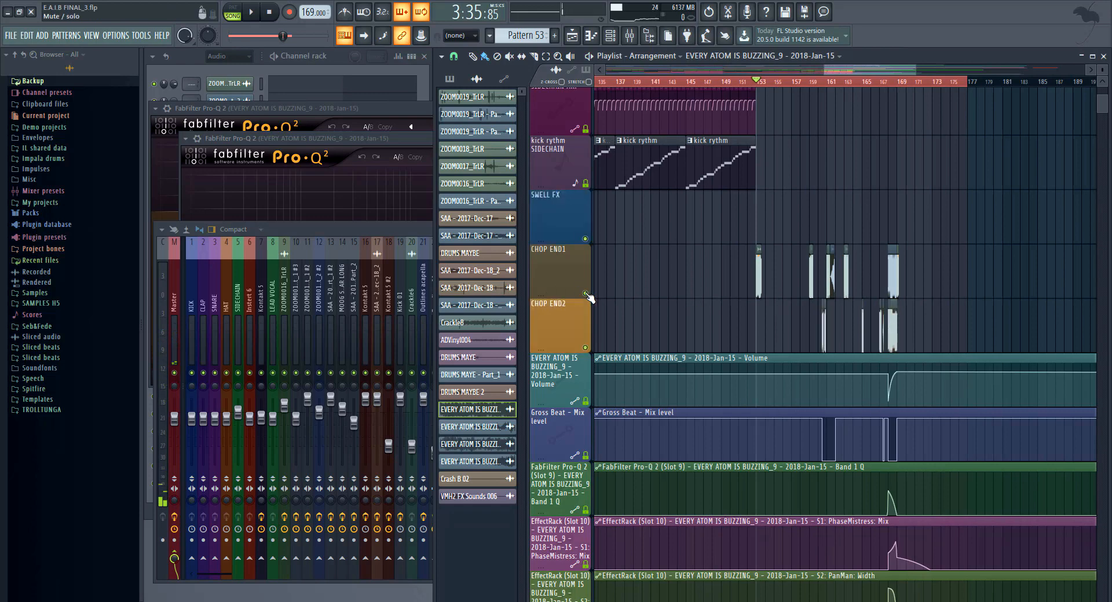
pyautogui.press('space')
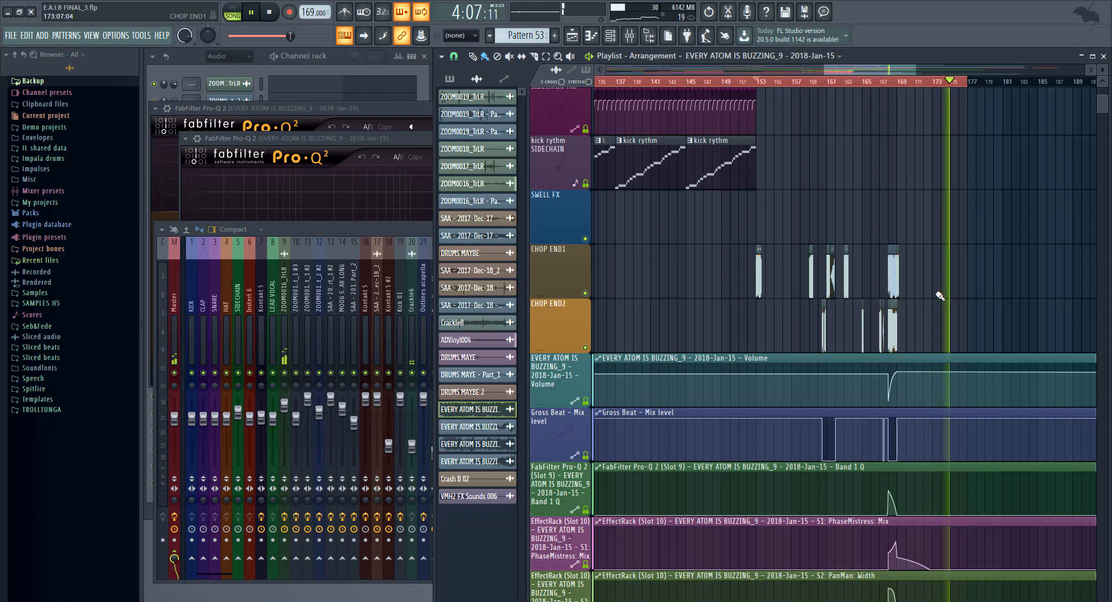
pyautogui.press('space')
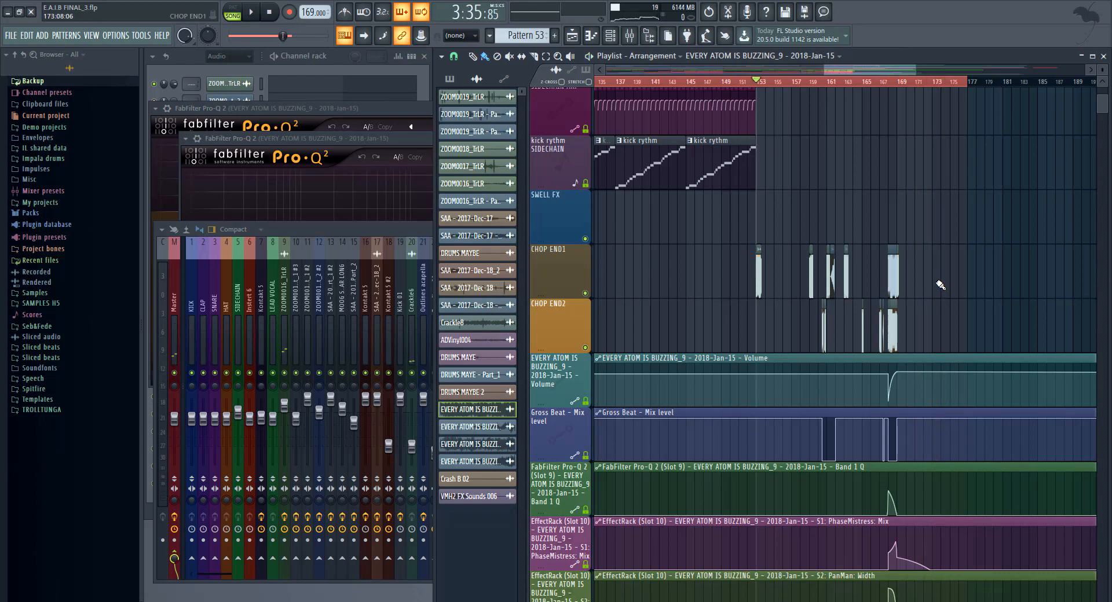